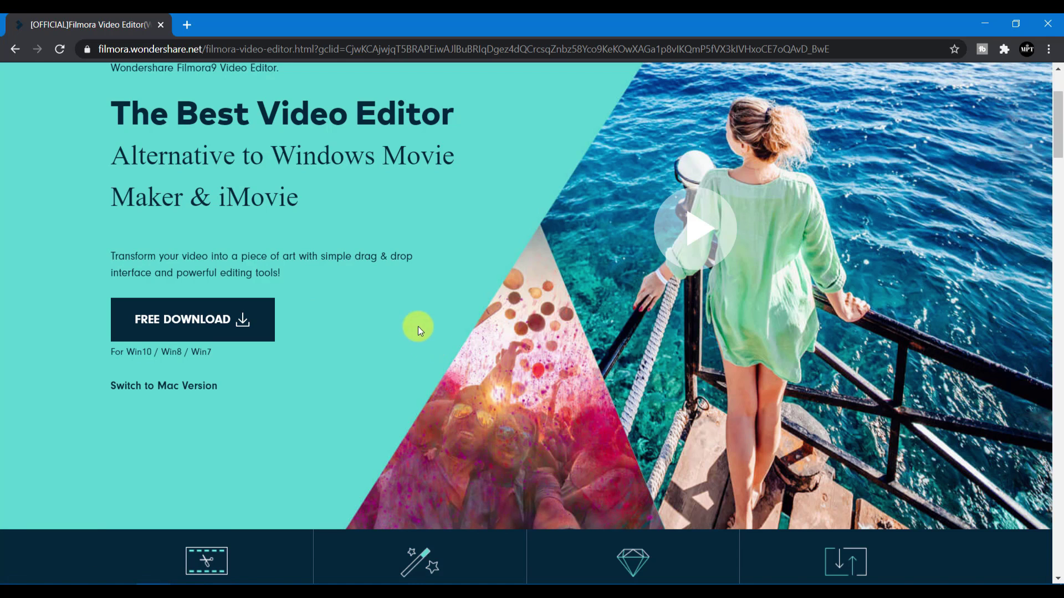
# Review the Filmora9 product page's sections on editing tools, 800+ effects and advanced features such as Green Screen and Split Screen.
pyautogui.scroll(-5, 418, 327)
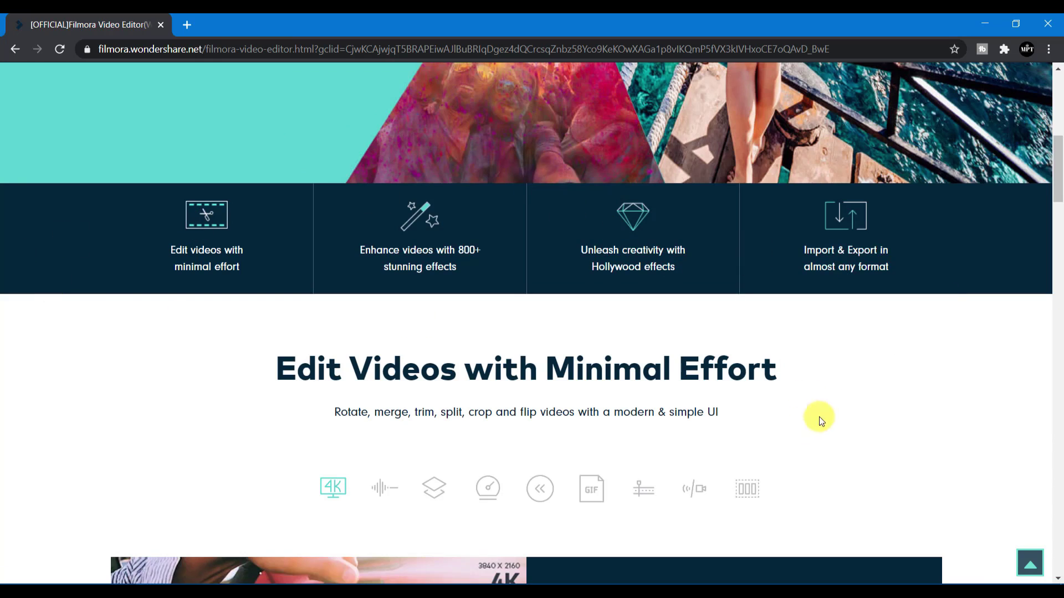
pyautogui.scroll(-3, 842, 410)
pyautogui.scroll(-2, 110, 384)
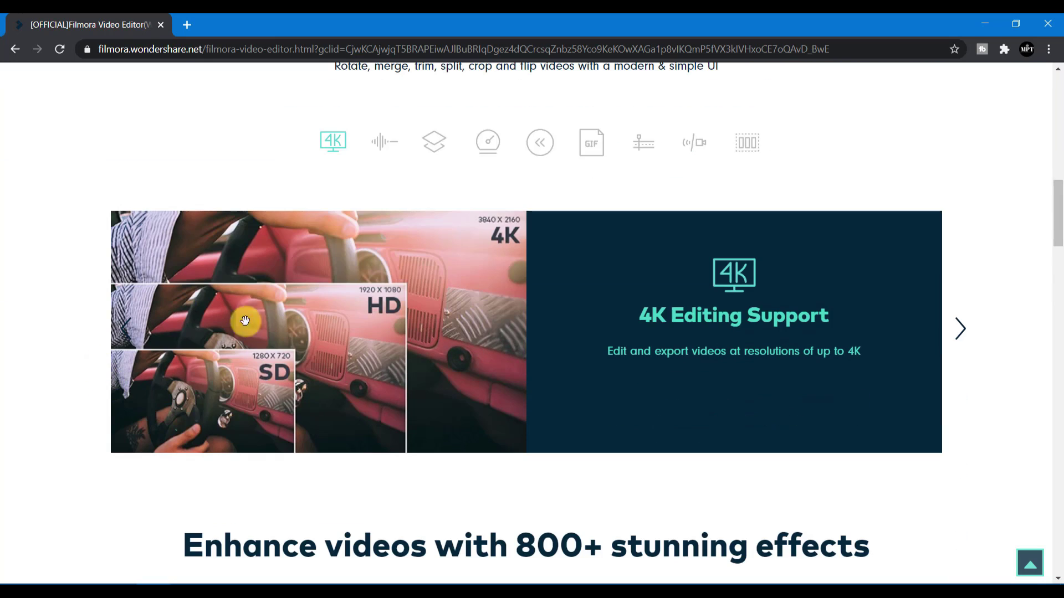
pyautogui.scroll(-8, 840, 346)
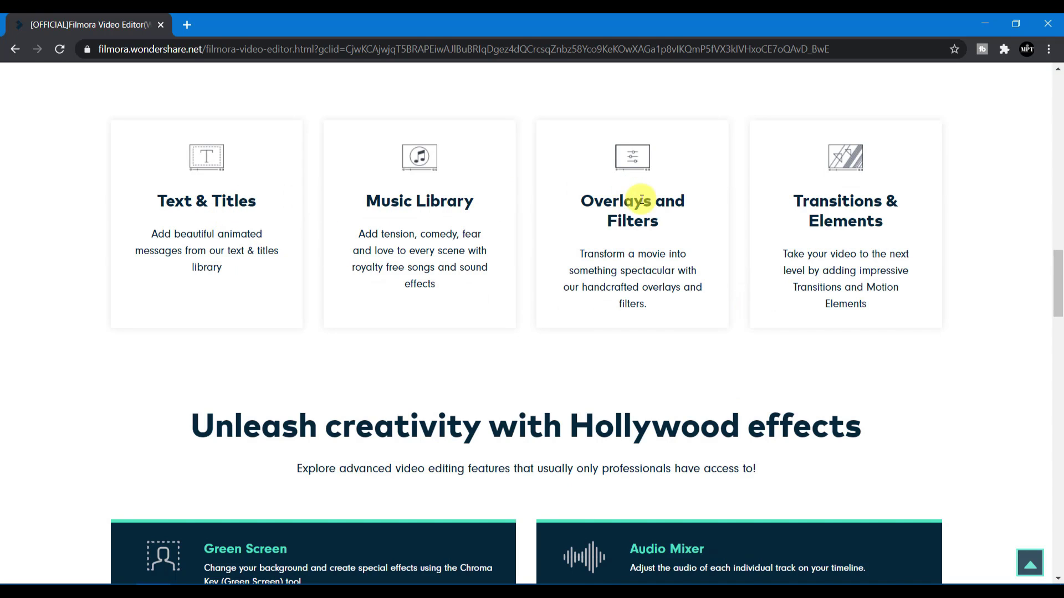
pyautogui.scroll(-5, 646, 316)
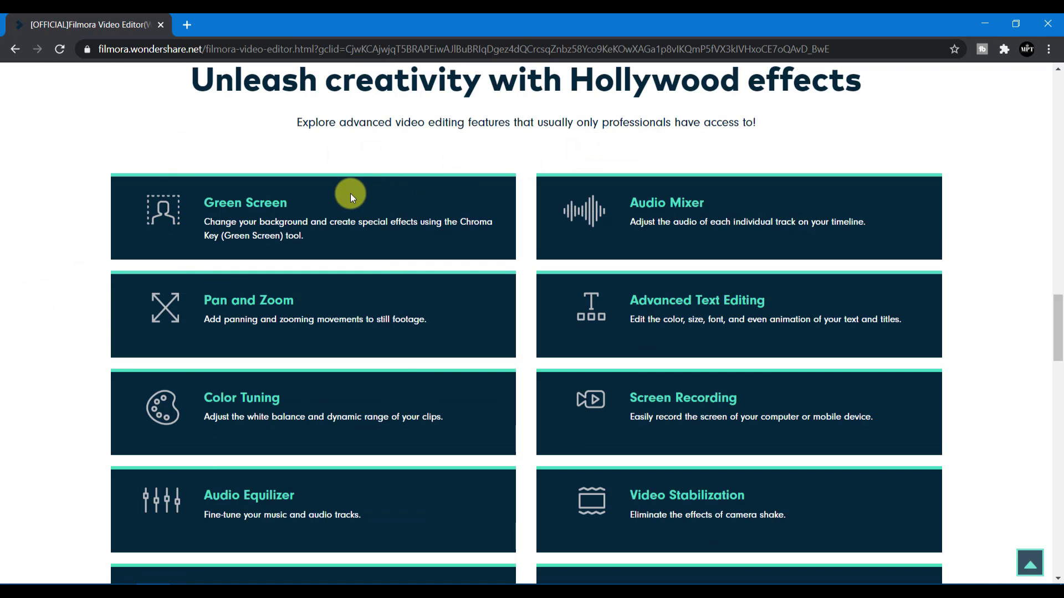
pyautogui.scroll(-1, 327, 232)
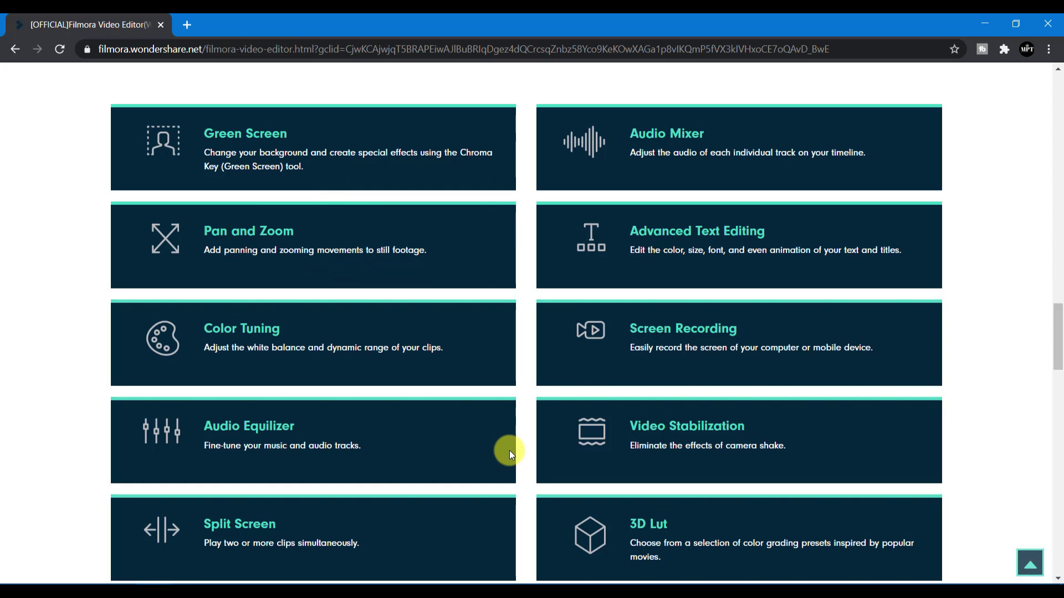
pyautogui.scroll(-1, 607, 291)
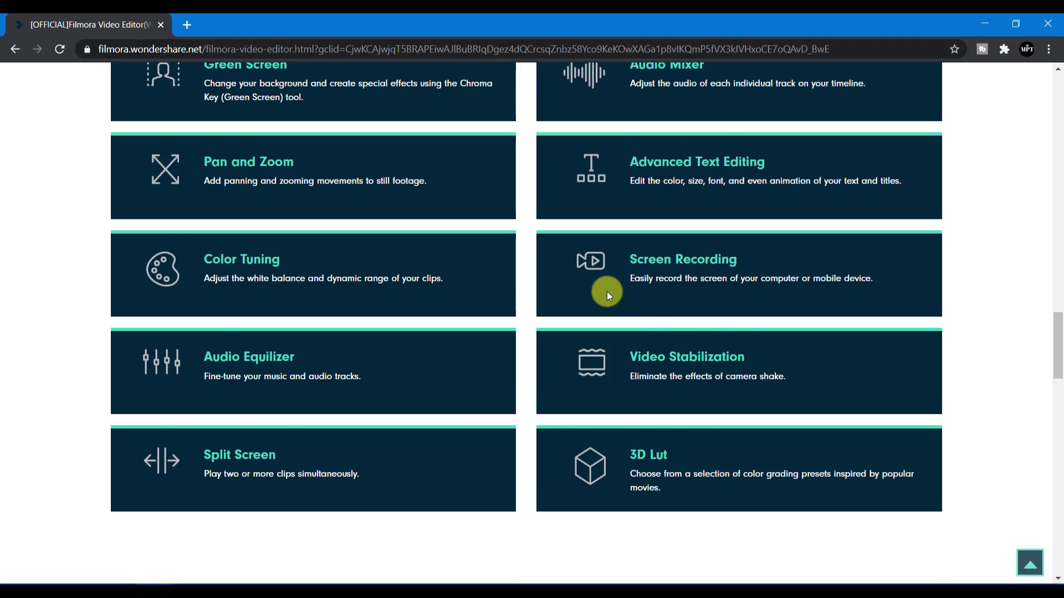
pyautogui.scroll(1, 607, 291)
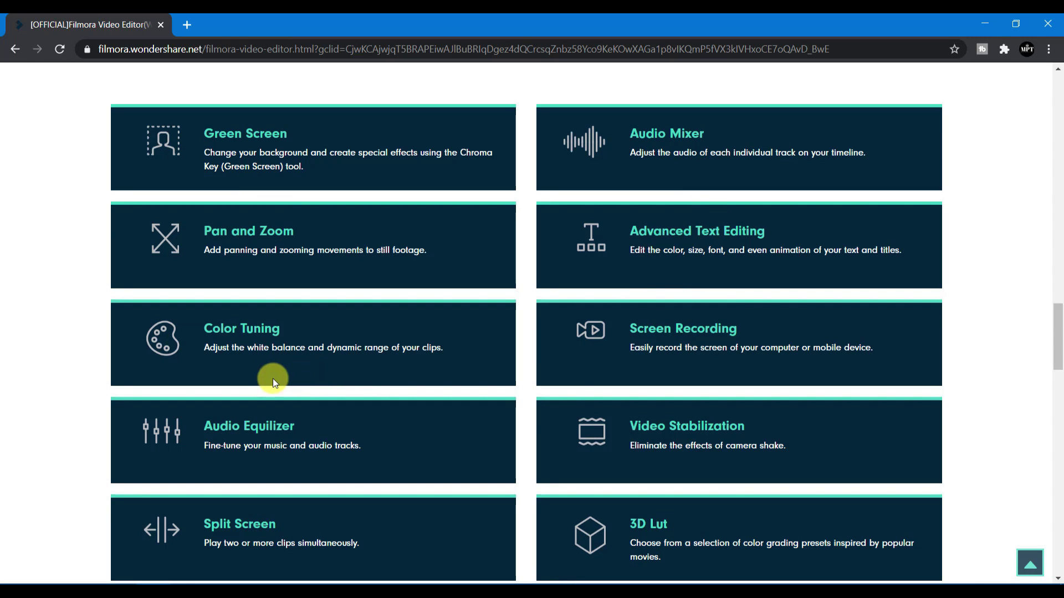
pyautogui.scroll(-1, 260, 358)
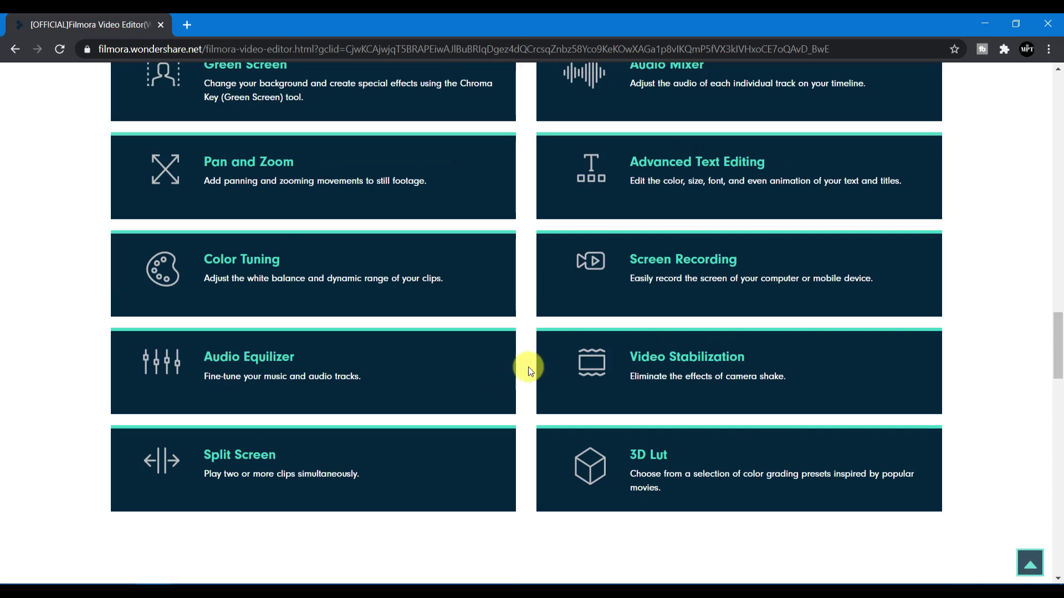
pyautogui.scroll(-3, 188, 435)
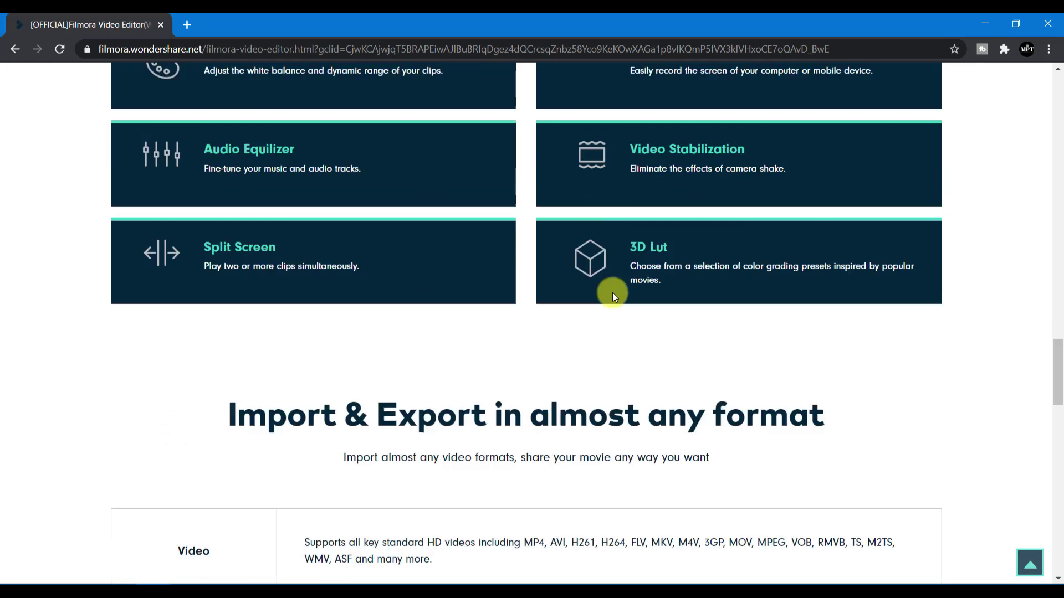
# Review the page's supported import and export formats, sharing options and download offer, and return to the beginning of the page.
pyautogui.scroll(-6, 611, 293)
pyautogui.scroll(2, 309, 287)
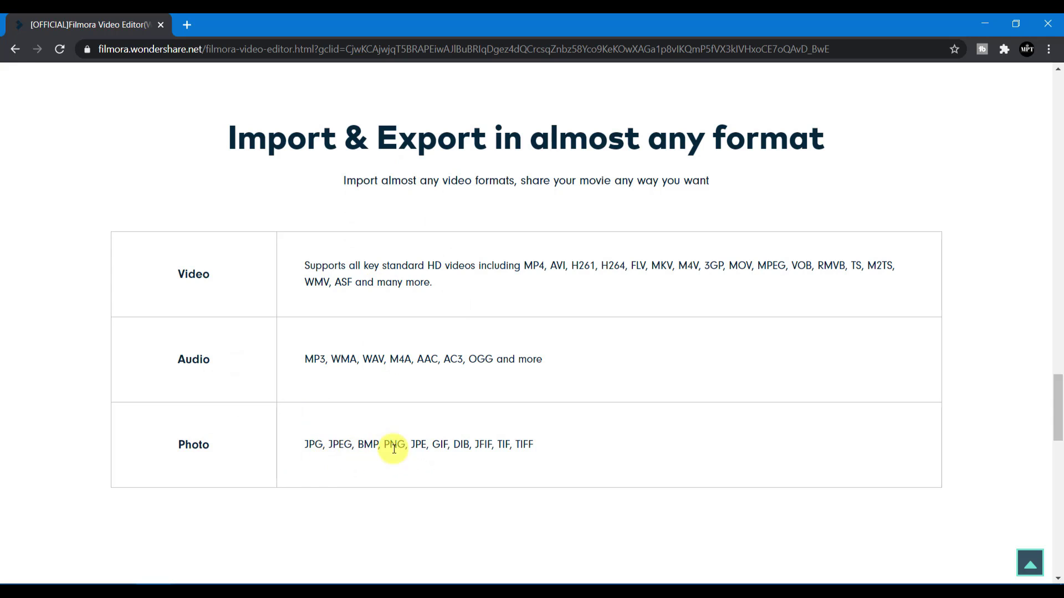
pyautogui.scroll(-6, 458, 344)
pyautogui.scroll(-2, 457, 344)
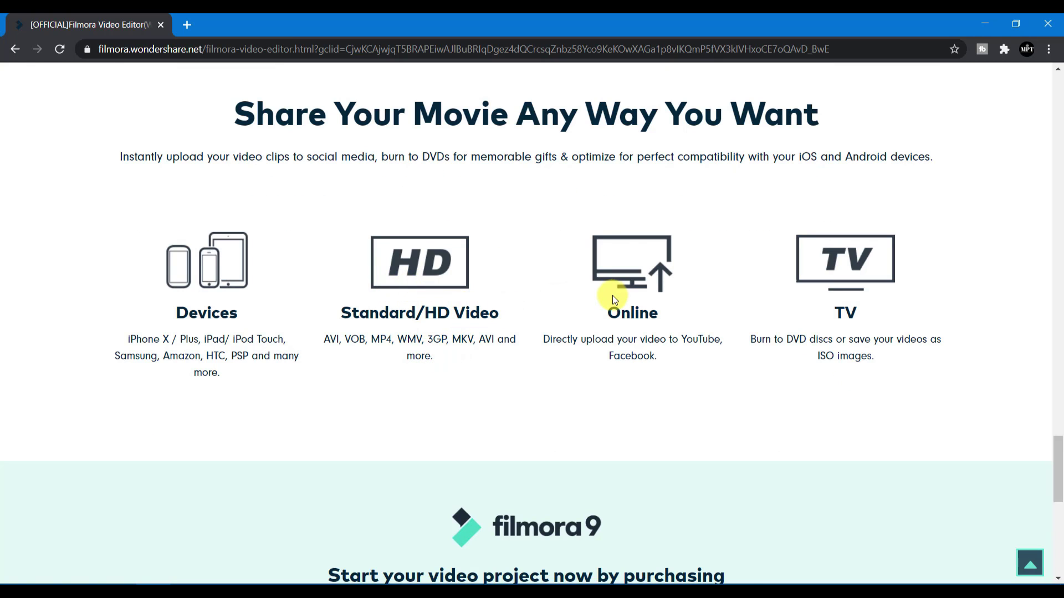
pyautogui.scroll(-3, 194, 295)
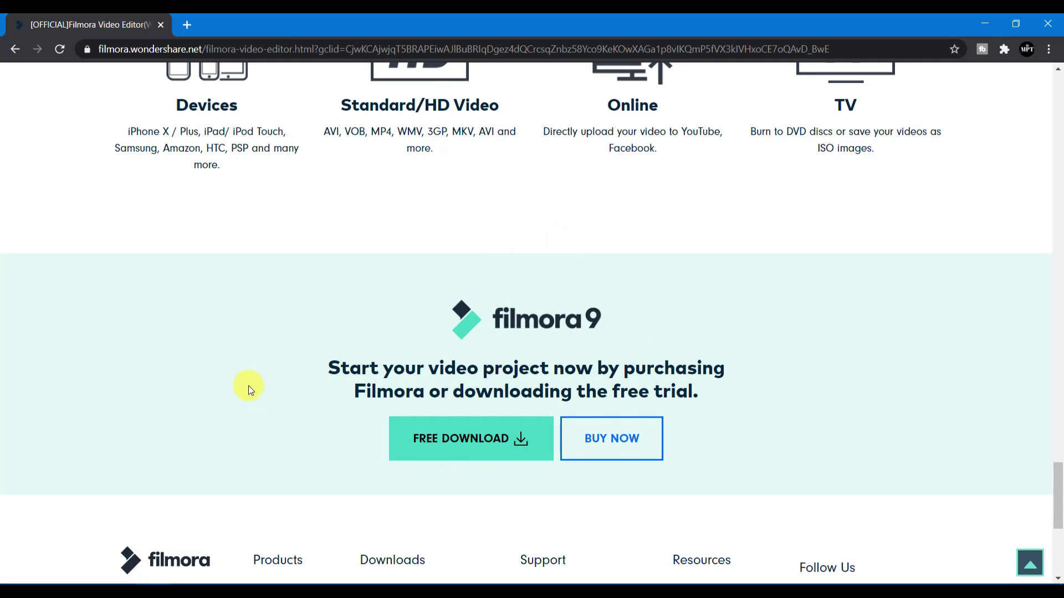
pyautogui.scroll(10, 264, 375)
pyautogui.scroll(20, 440, 308)
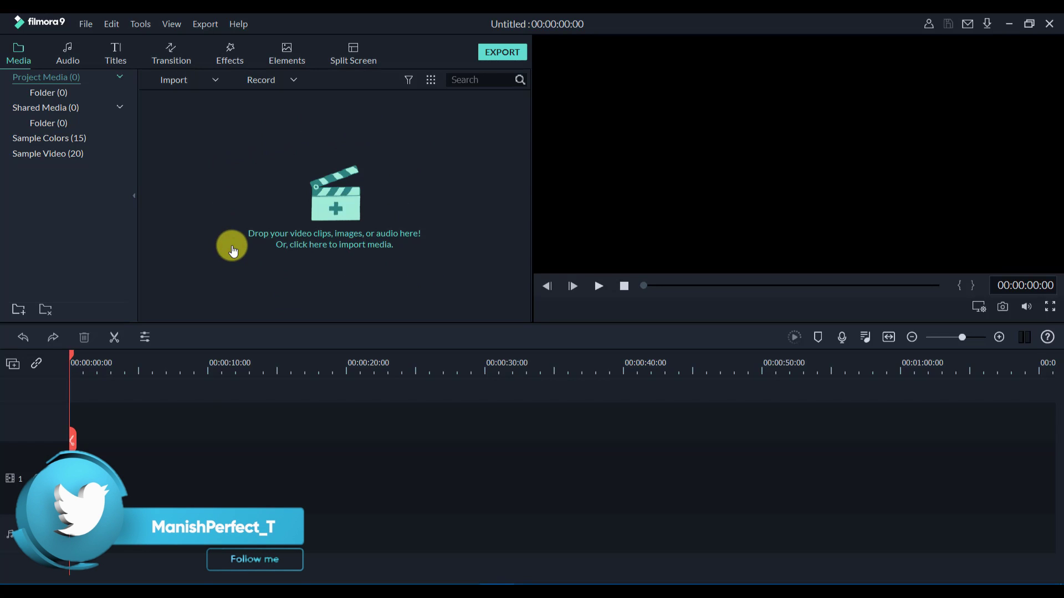
# Import the paint-splatter-18 image from the ink folder on the Perfect (F:) drive and add it to the timeline.
pyautogui.click(284, 215)
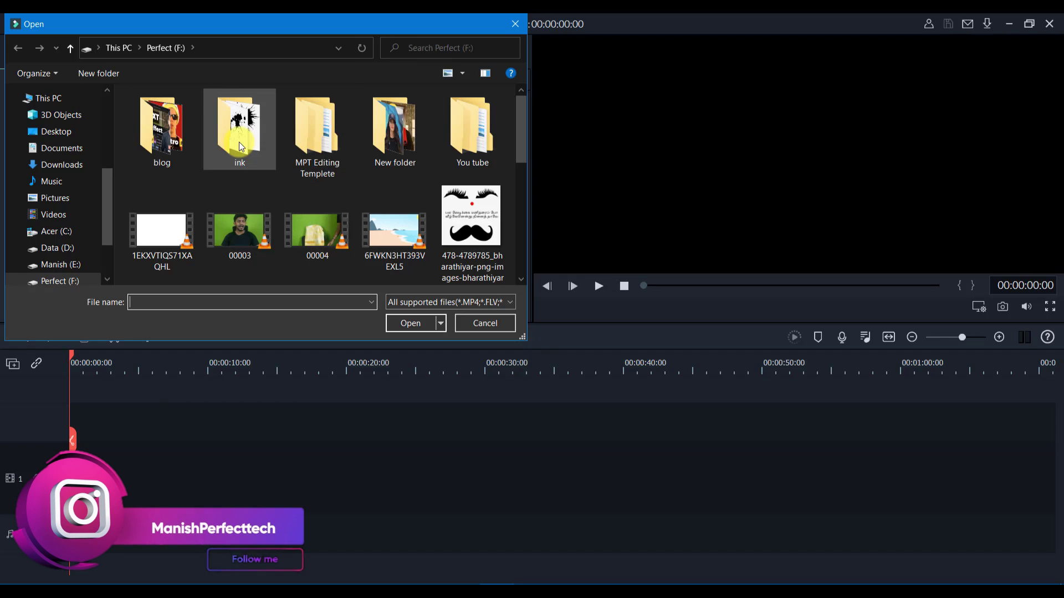
pyautogui.doubleClick(241, 146)
pyautogui.scroll(-3, 468, 204)
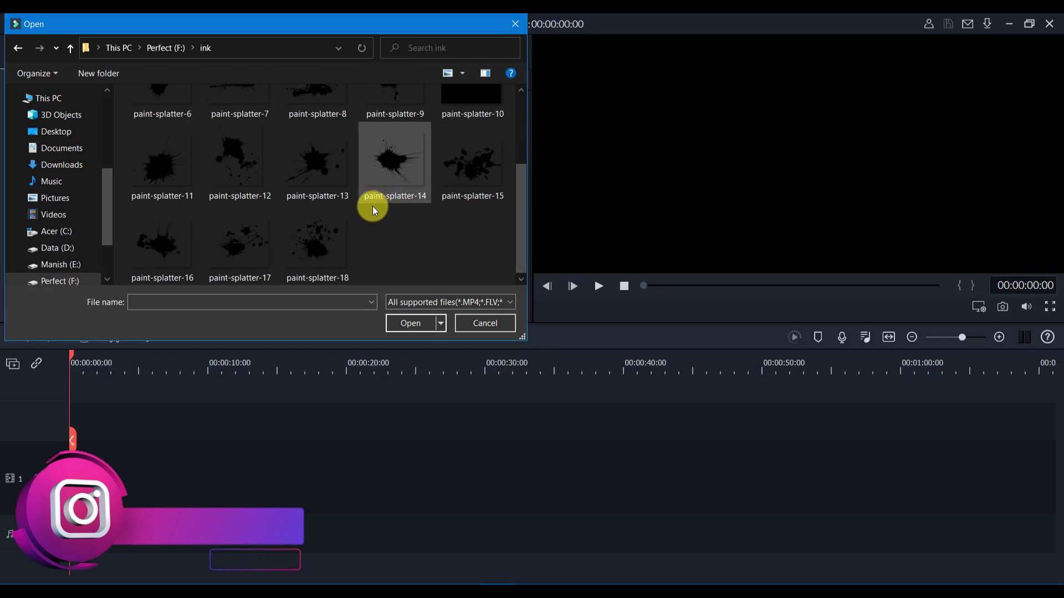
pyautogui.doubleClick(340, 228)
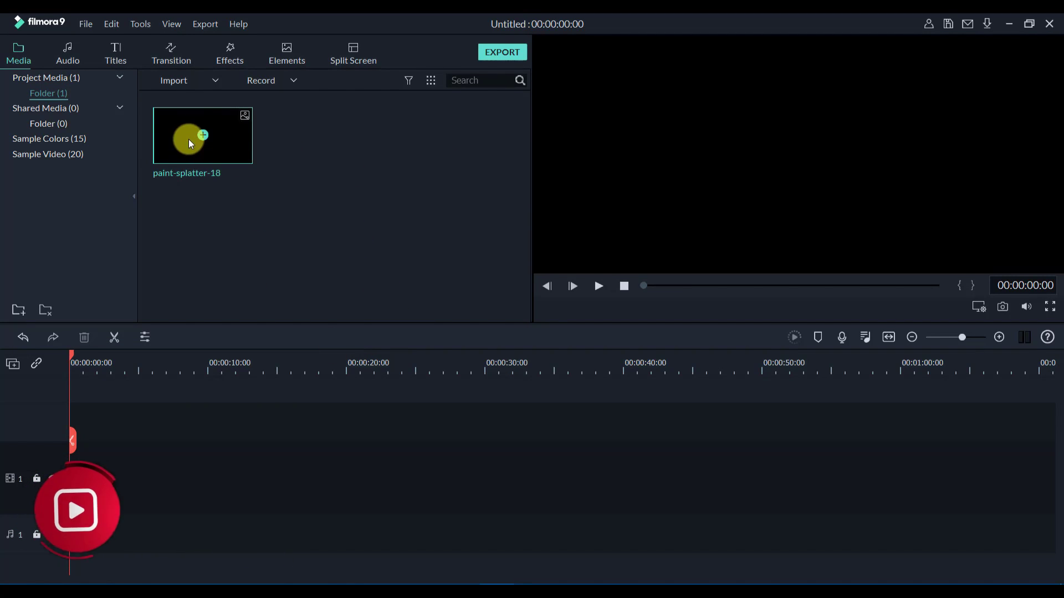
pyautogui.click(203, 135)
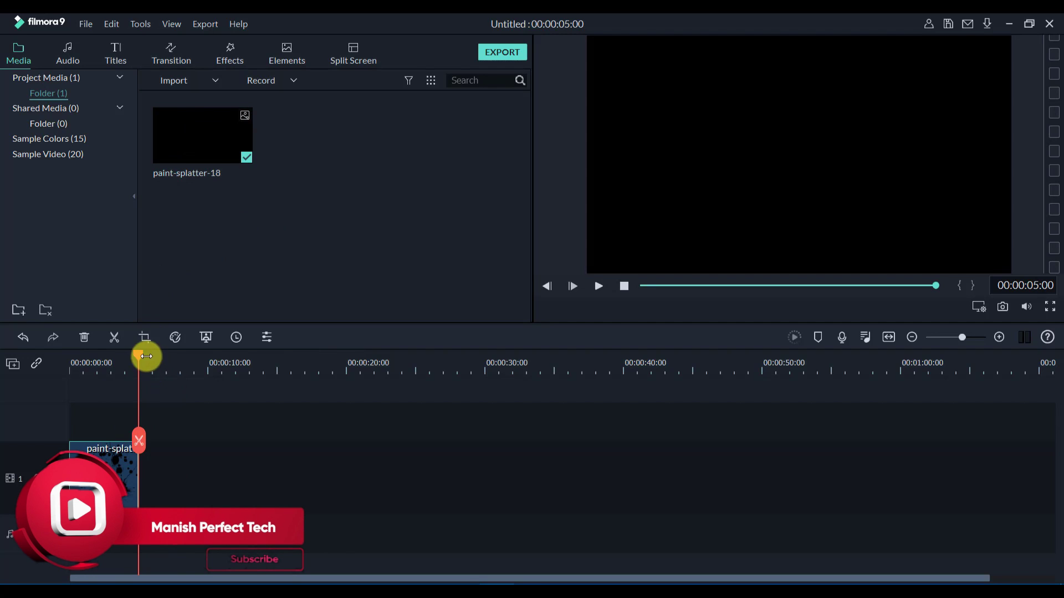
# Delete the paint-splatter-18 clip from the timeline and remove its image from the project media.
pyautogui.moveTo(140, 357); pyautogui.dragTo(122, 382)
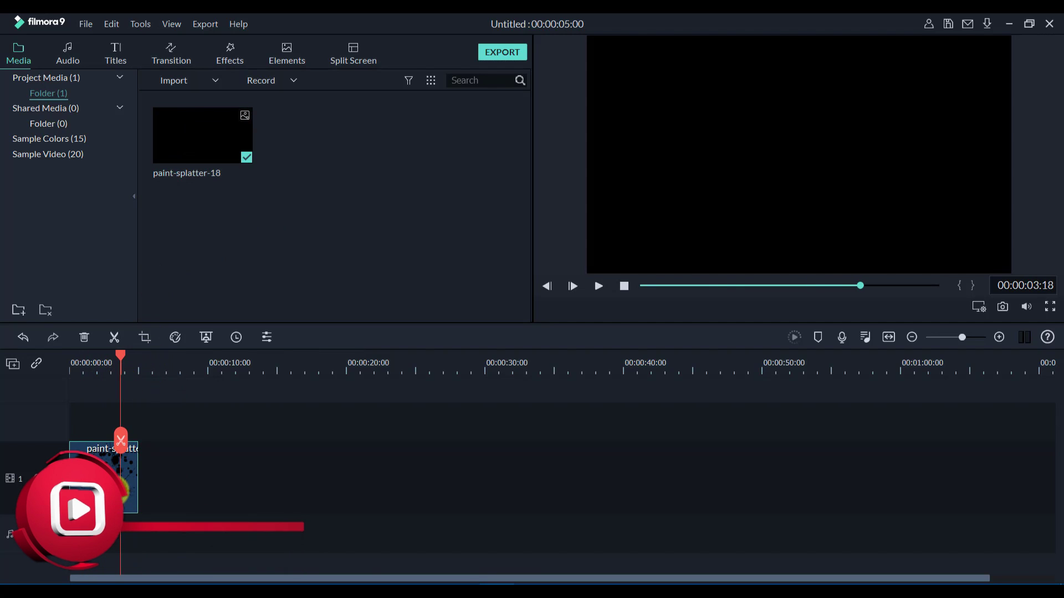
pyautogui.press('Delete')
pyautogui.press('Delete')
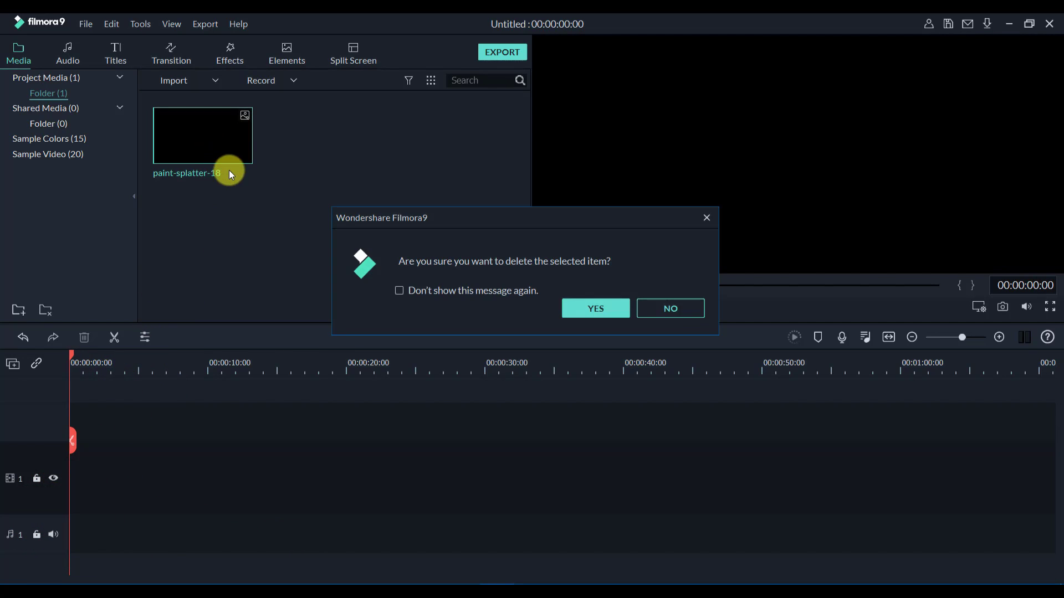
pyautogui.click(595, 306)
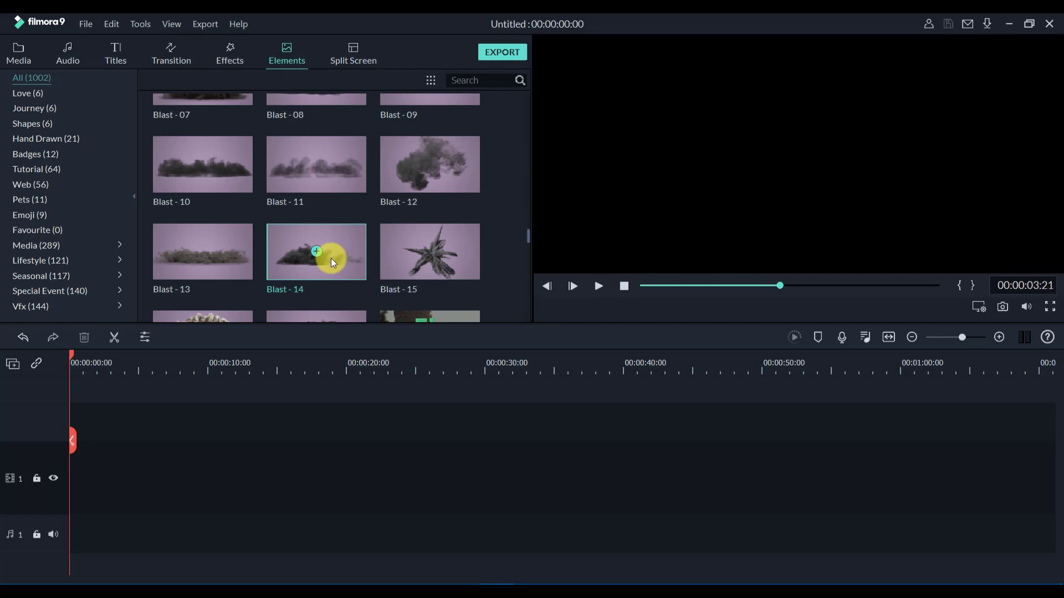
# Preview the Blast - 14, Blast - 15 and Bullets - 21 elements from the elements library.
pyautogui.click(331, 262)
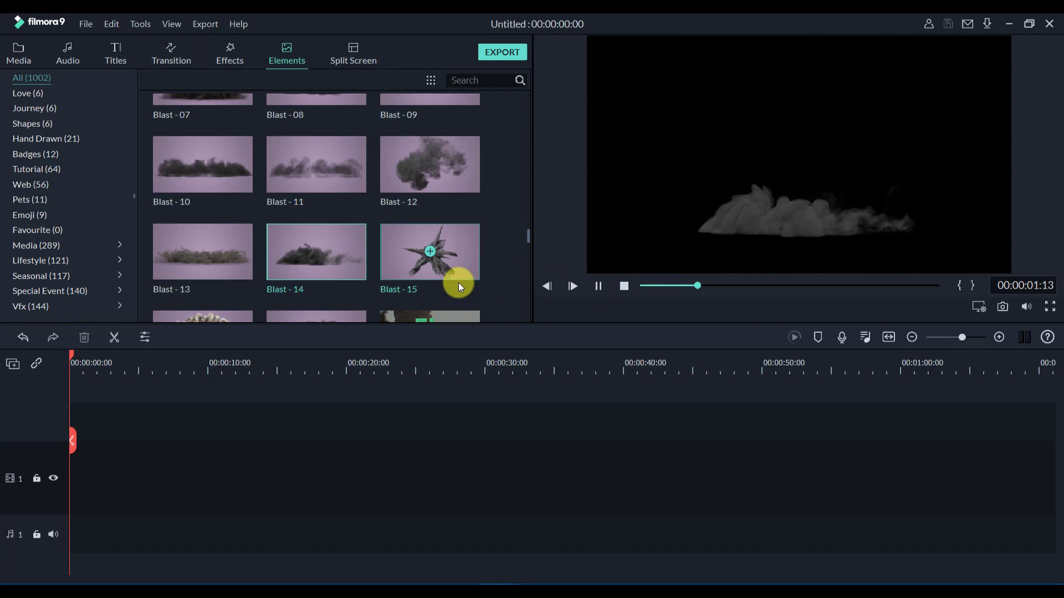
pyautogui.click(453, 264)
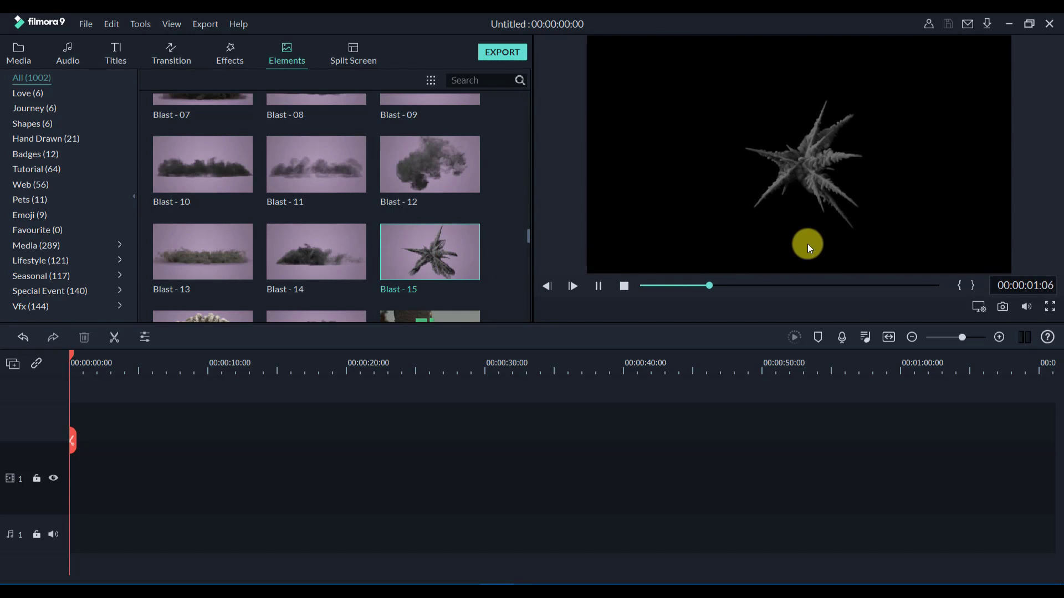
pyautogui.scroll(-10, 438, 241)
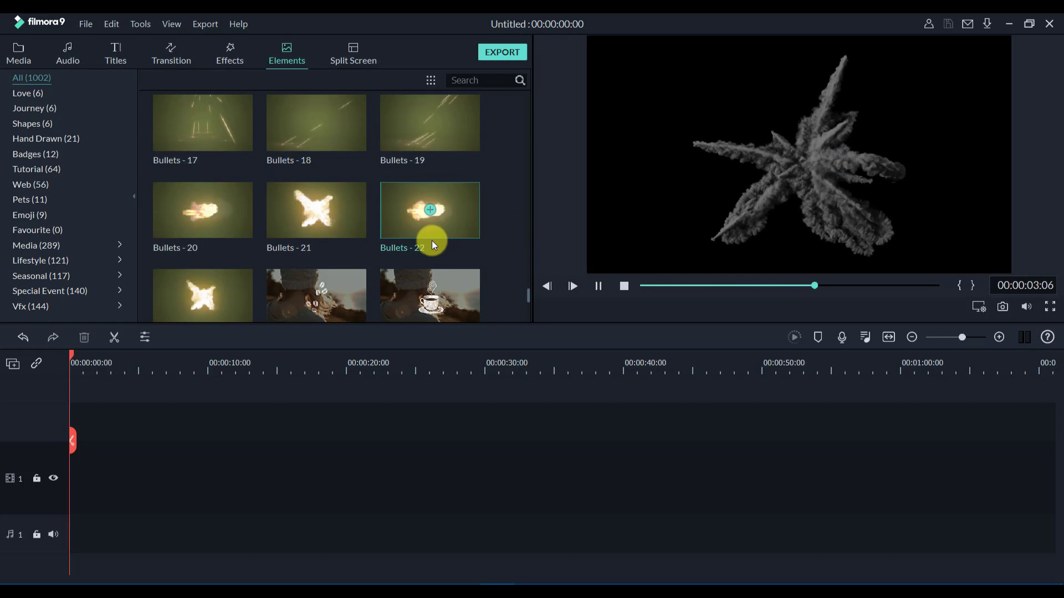
pyautogui.click(342, 225)
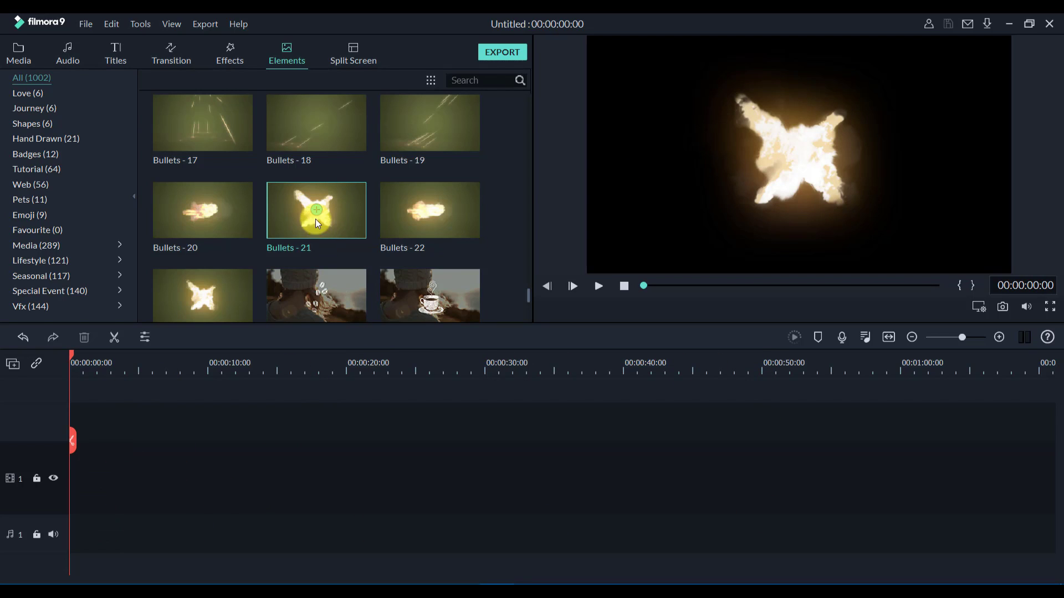
# Add several Bullets elements, including Bullets - 21, Bullets - 20 and Bullets - 17, one after another on video track 1.
pyautogui.moveTo(316, 210); pyautogui.dragTo(89, 471)
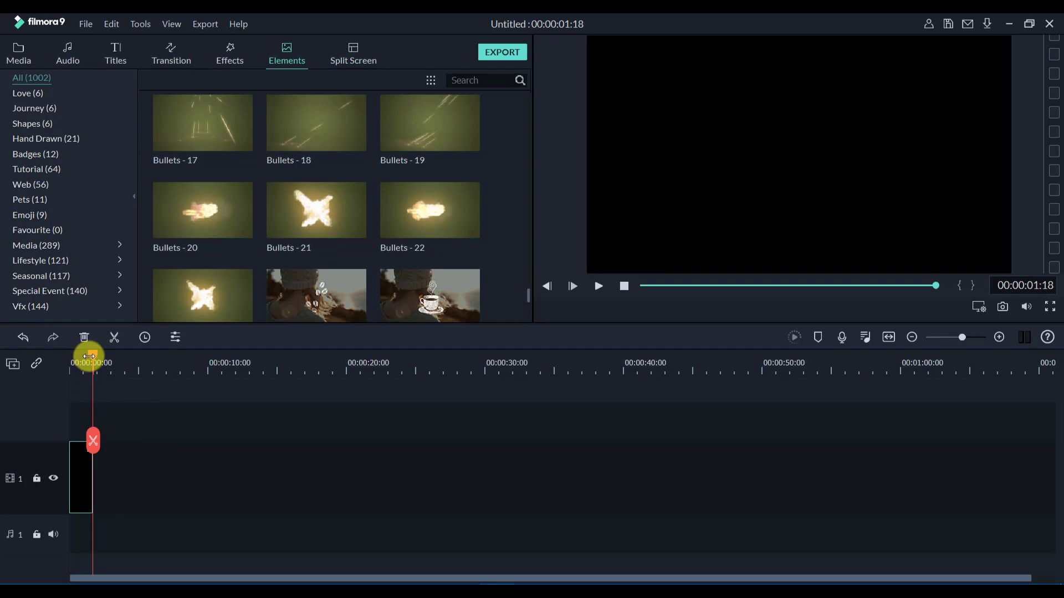
pyautogui.moveTo(89, 357); pyautogui.dragTo(59, 365)
pyautogui.press('space')
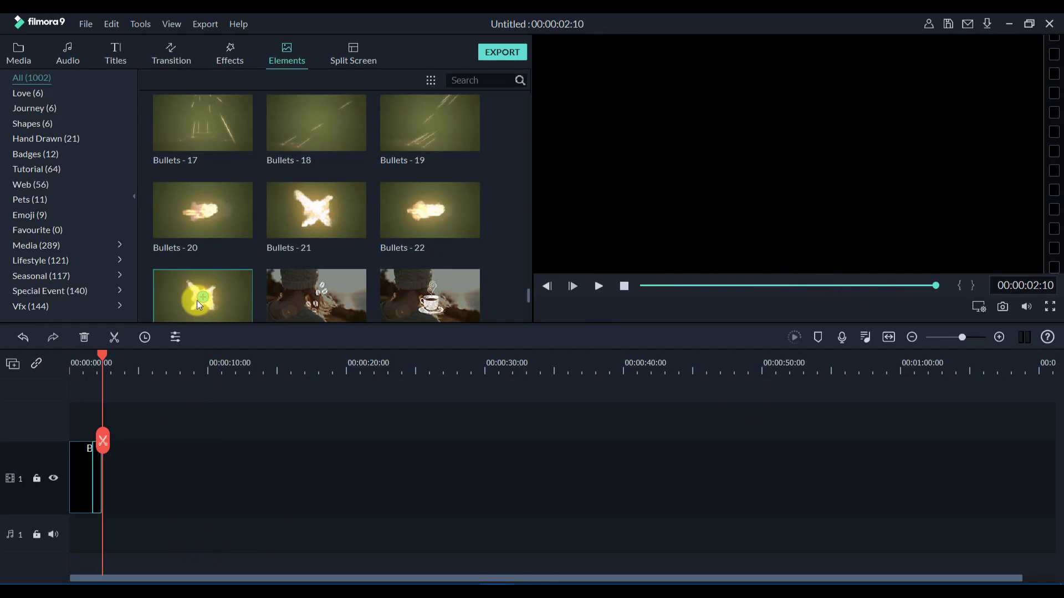
pyautogui.click(203, 210)
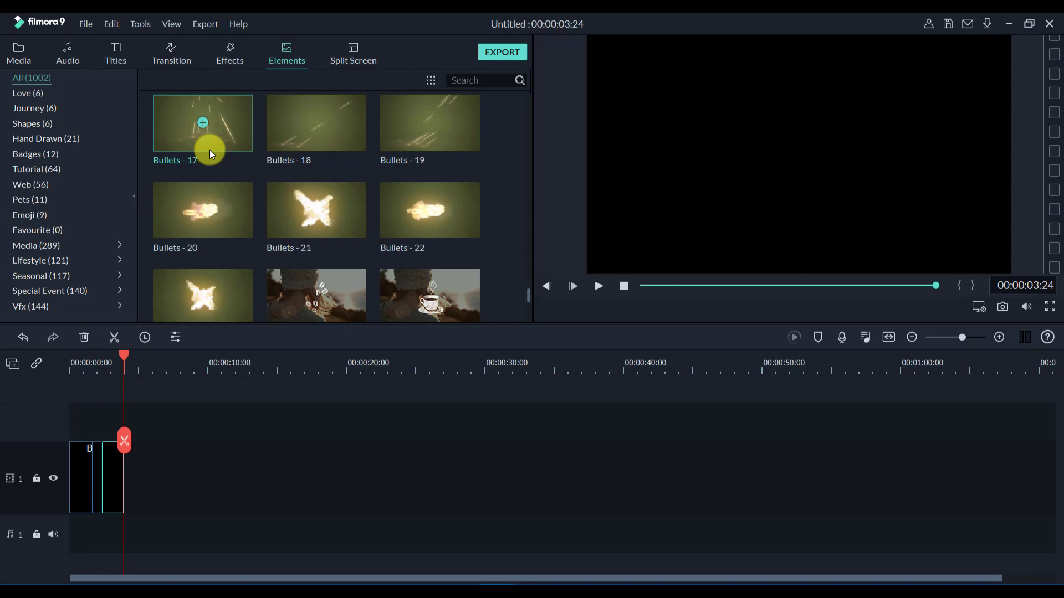
pyautogui.moveTo(210, 150); pyautogui.dragTo(148, 477)
# Play the Bullets sequence from near its start and show the Emoji elements.
pyautogui.moveTo(139, 359); pyautogui.dragTo(73, 371)
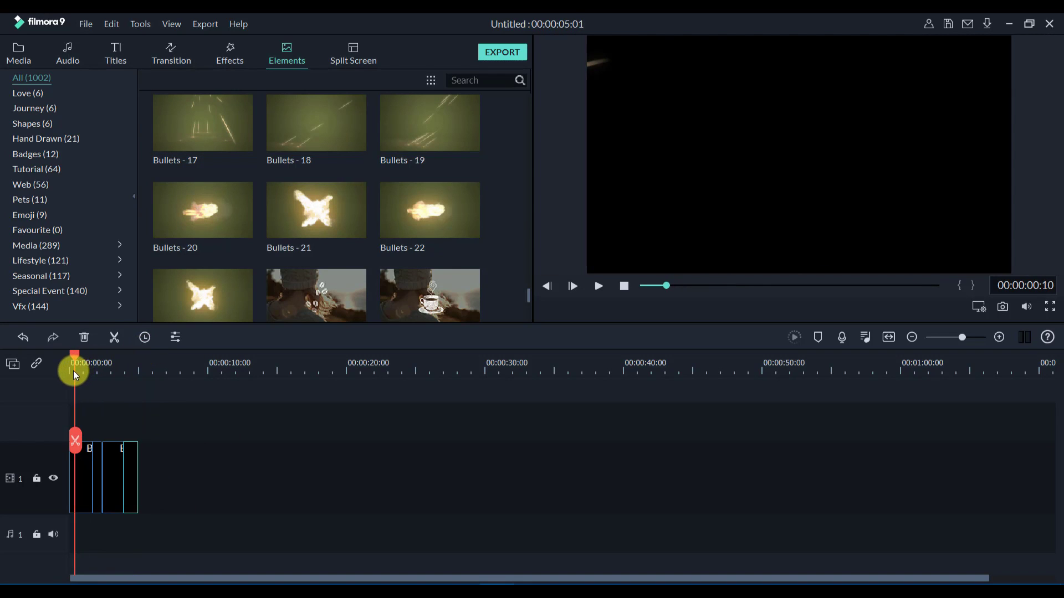
pyautogui.press('space')
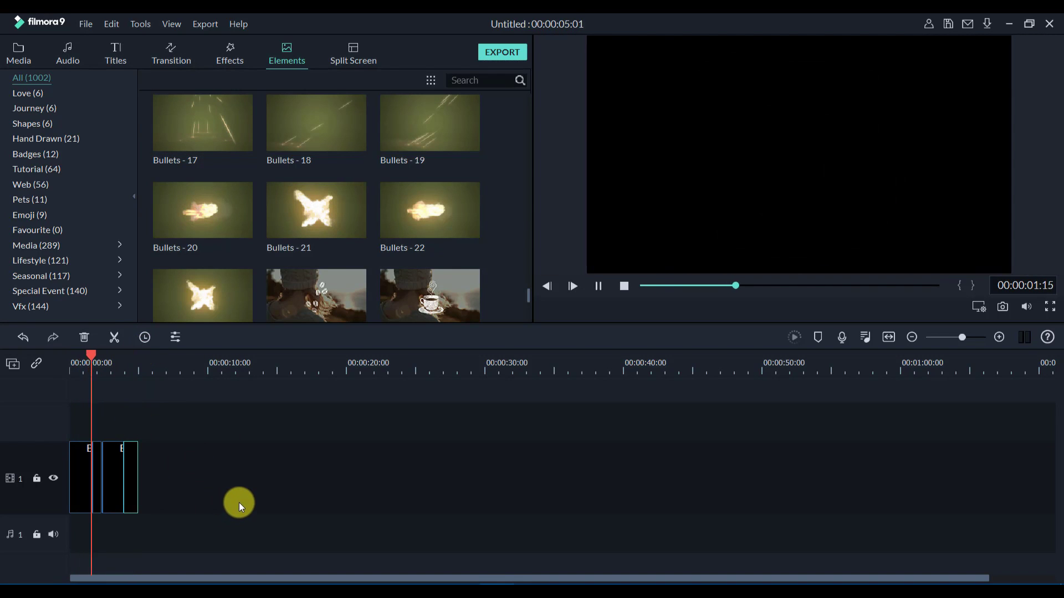
pyautogui.press('space')
pyautogui.click(22, 215)
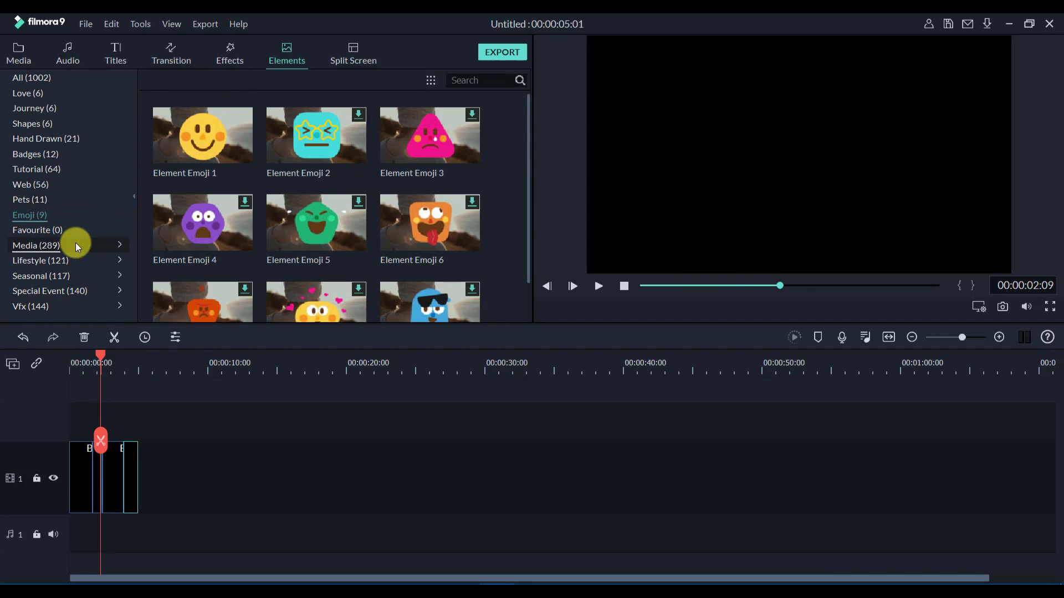
# Delete all the Bullets clips from the timeline and go back to the project media library.
pyautogui.moveTo(175, 506); pyautogui.dragTo(107, 431)
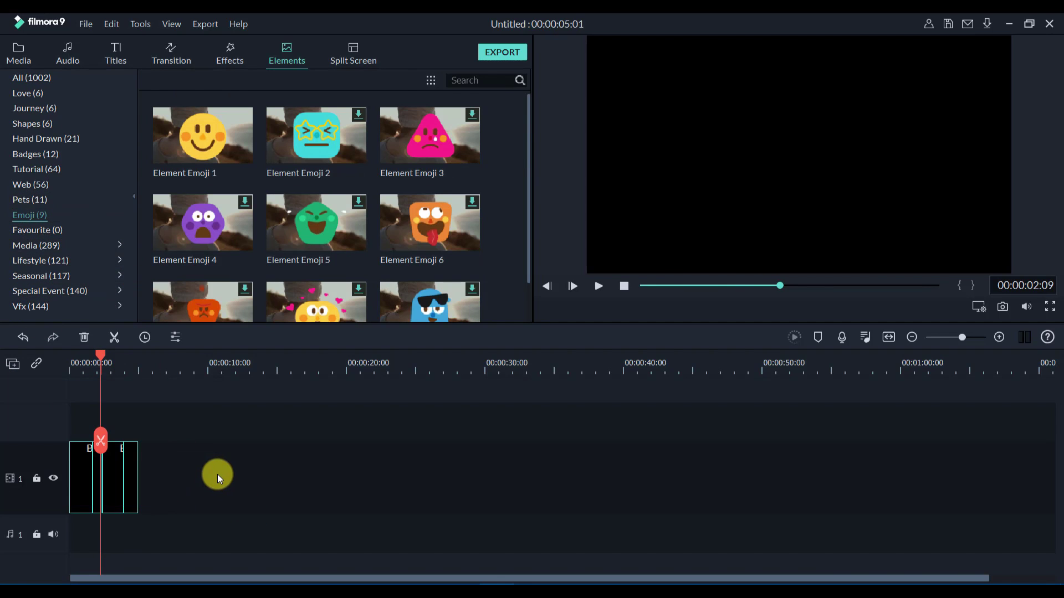
pyautogui.press('Delete')
pyautogui.click(16, 52)
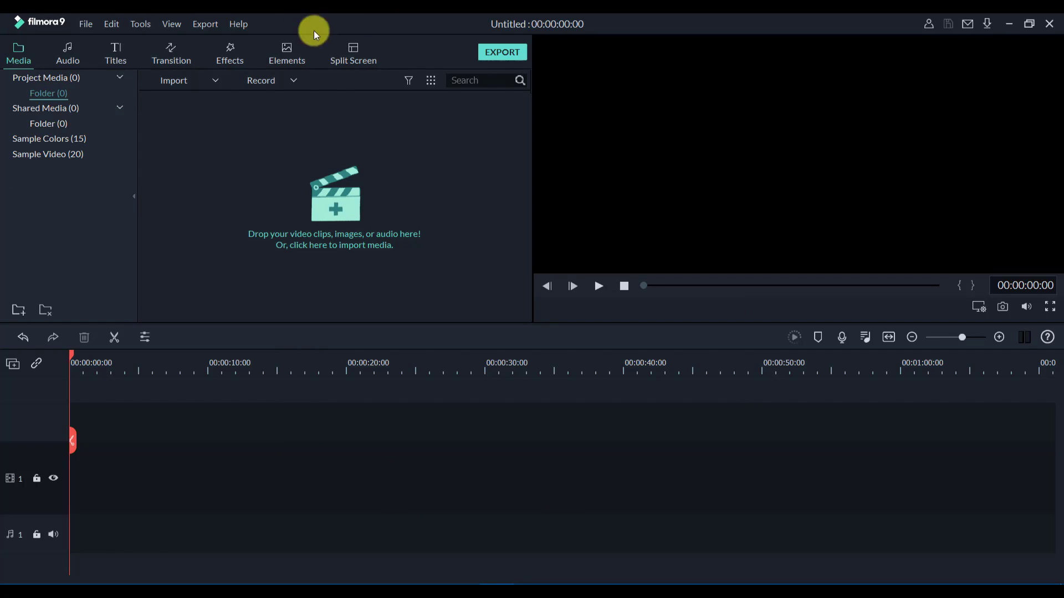
# Review the aspect ratios offered for a new project, look for project files in the blog folder, and cancel opening one.
pyautogui.click(85, 24)
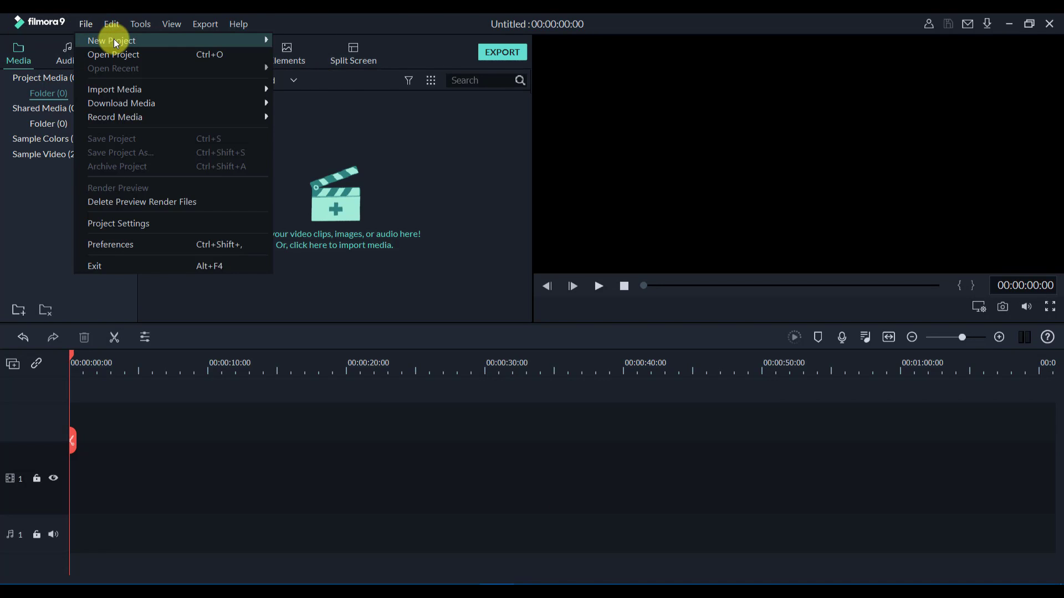
pyautogui.moveTo(116, 44)
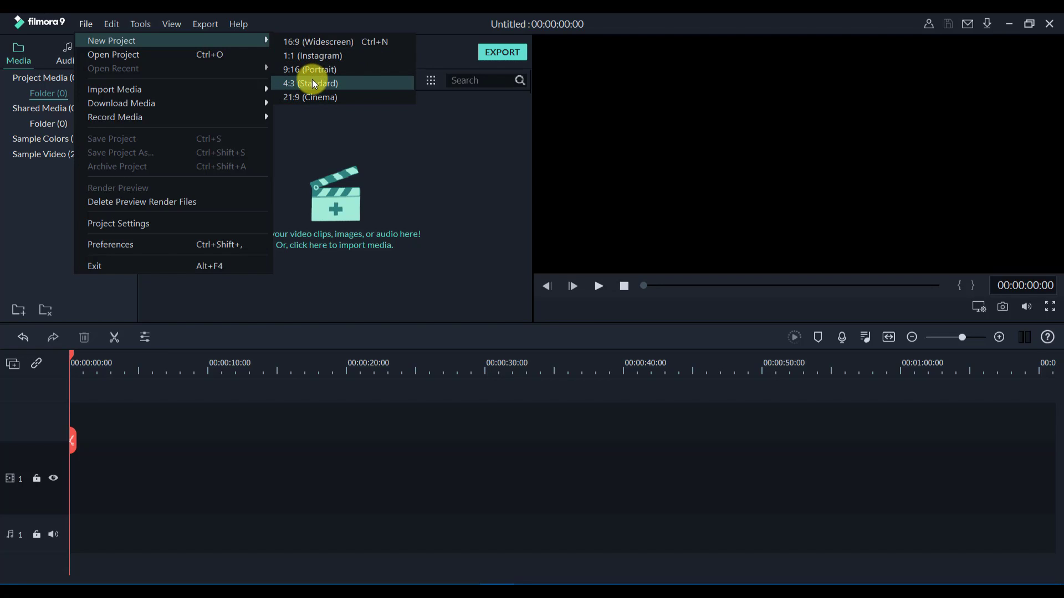
pyautogui.click(171, 54)
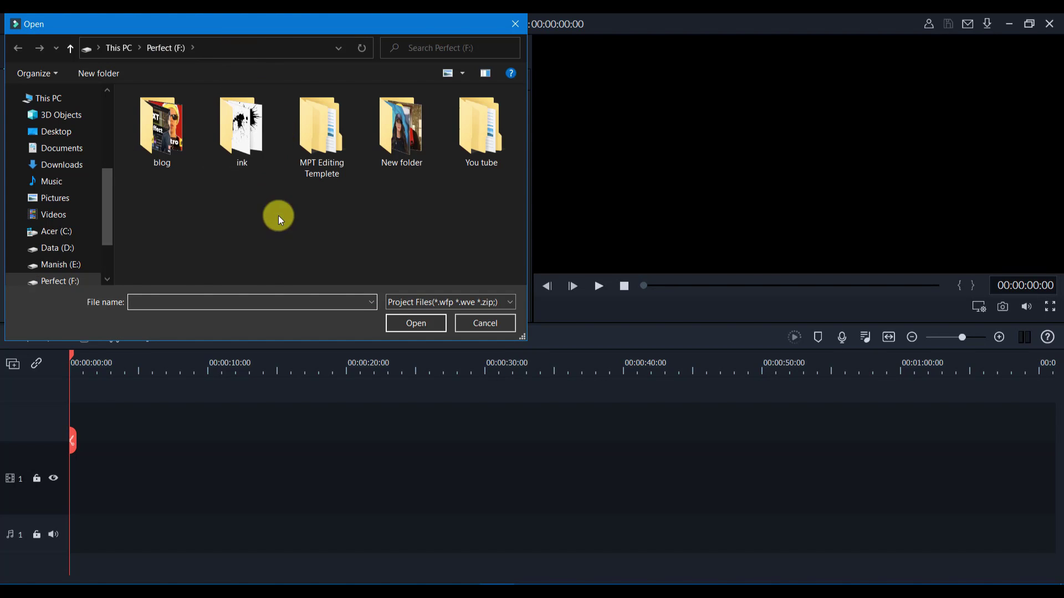
pyautogui.doubleClick(157, 148)
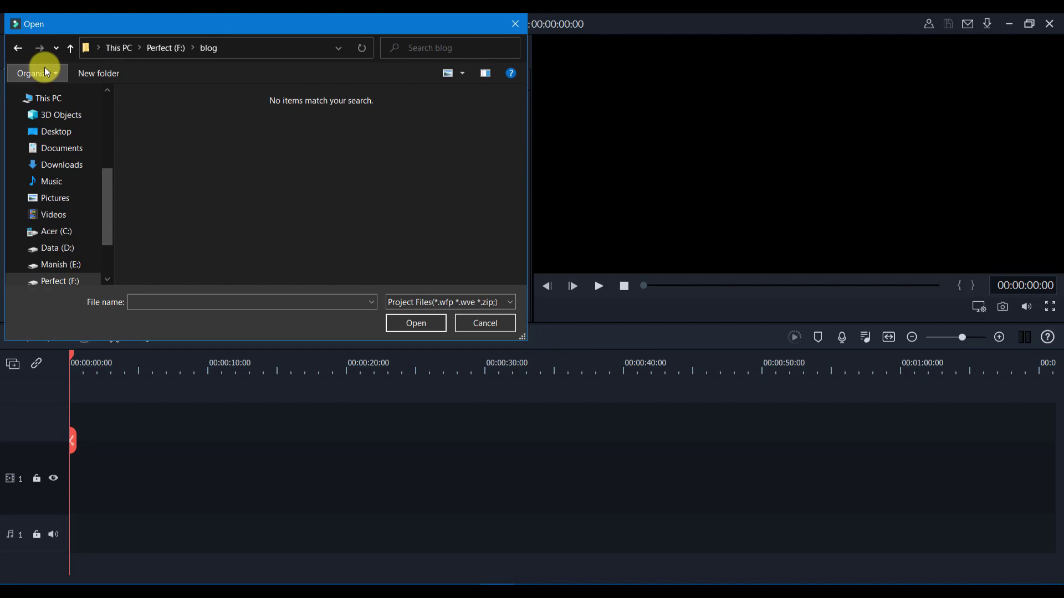
pyautogui.click(23, 47)
pyautogui.click(485, 323)
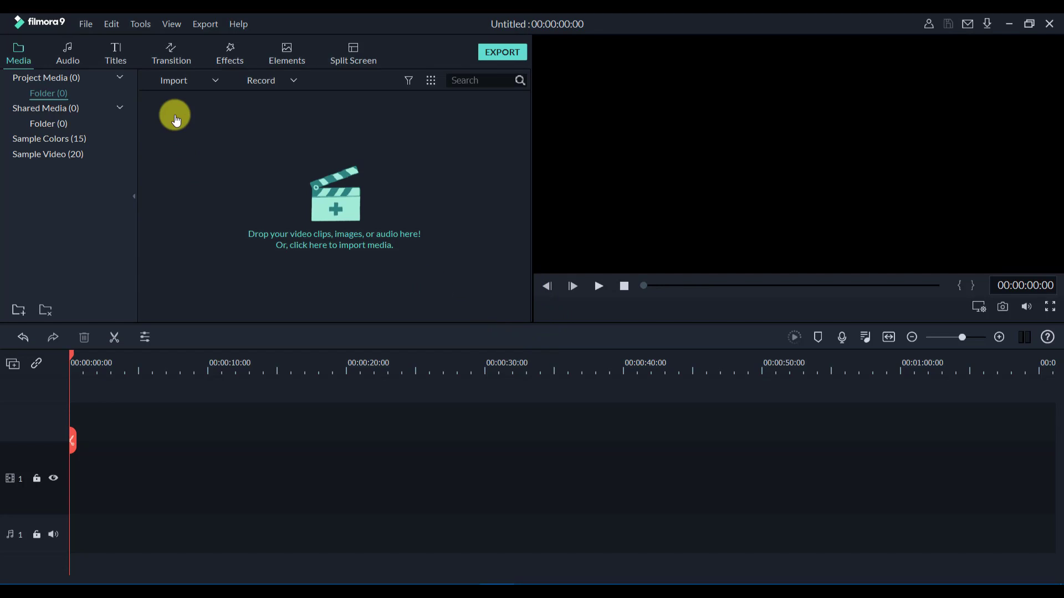
# Review the media import options, browse the ink folder, the drives and Documents for media files, and cancel the import.
pyautogui.click(78, 24)
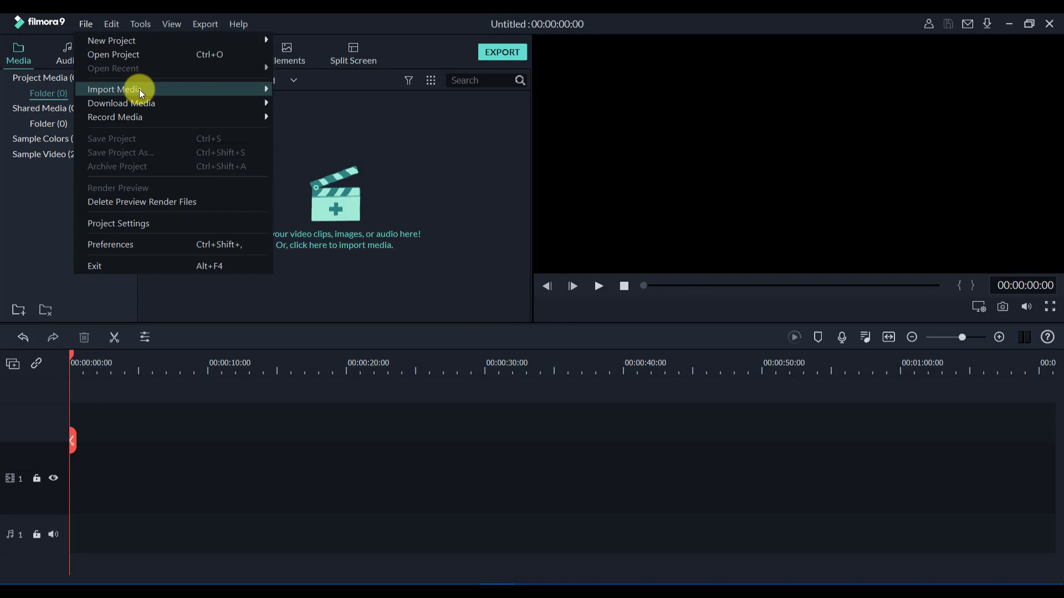
pyautogui.moveTo(142, 93)
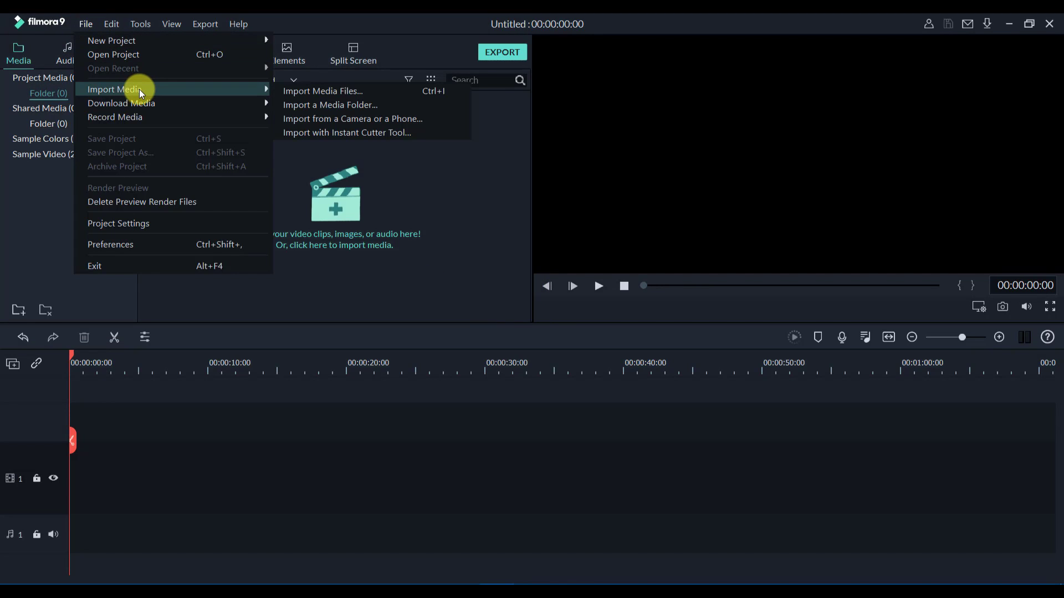
pyautogui.click(313, 94)
pyautogui.scroll(-2, 288, 230)
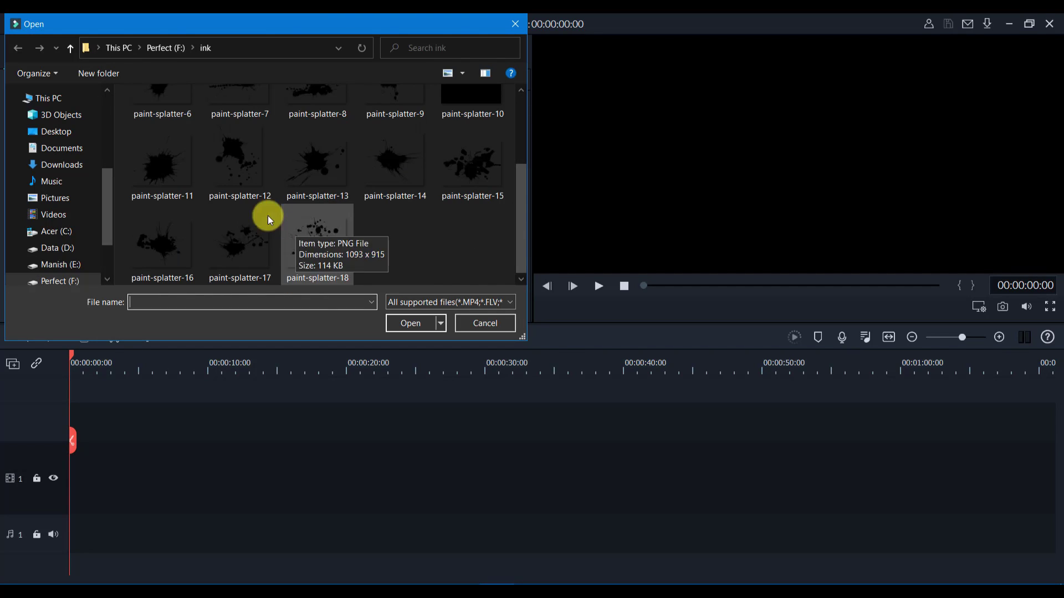
pyautogui.click(128, 48)
pyautogui.scroll(-1, 247, 160)
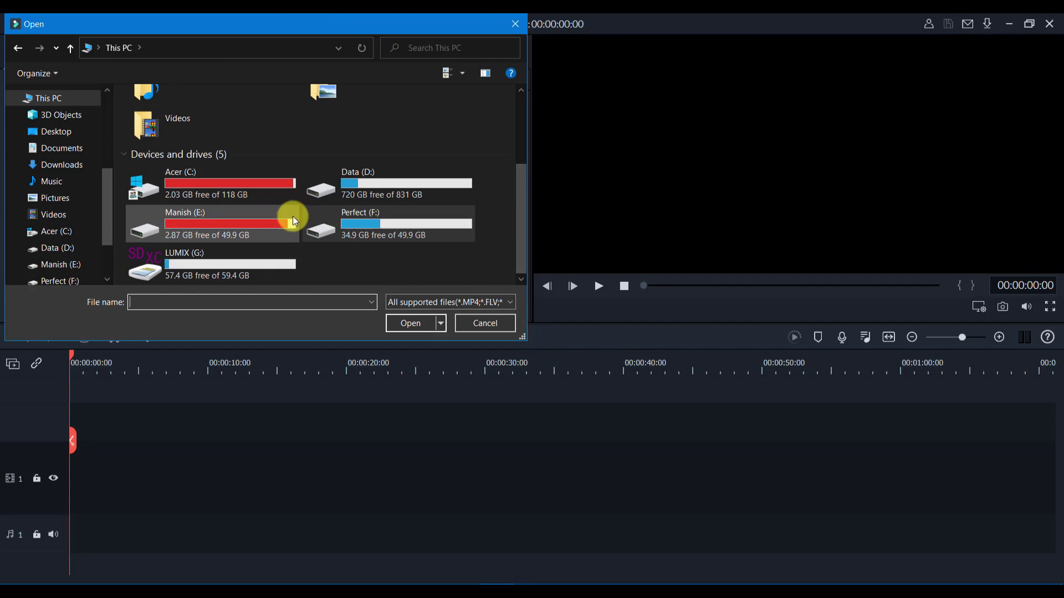
pyautogui.scroll(3, 190, 101)
pyautogui.doubleClick(198, 157)
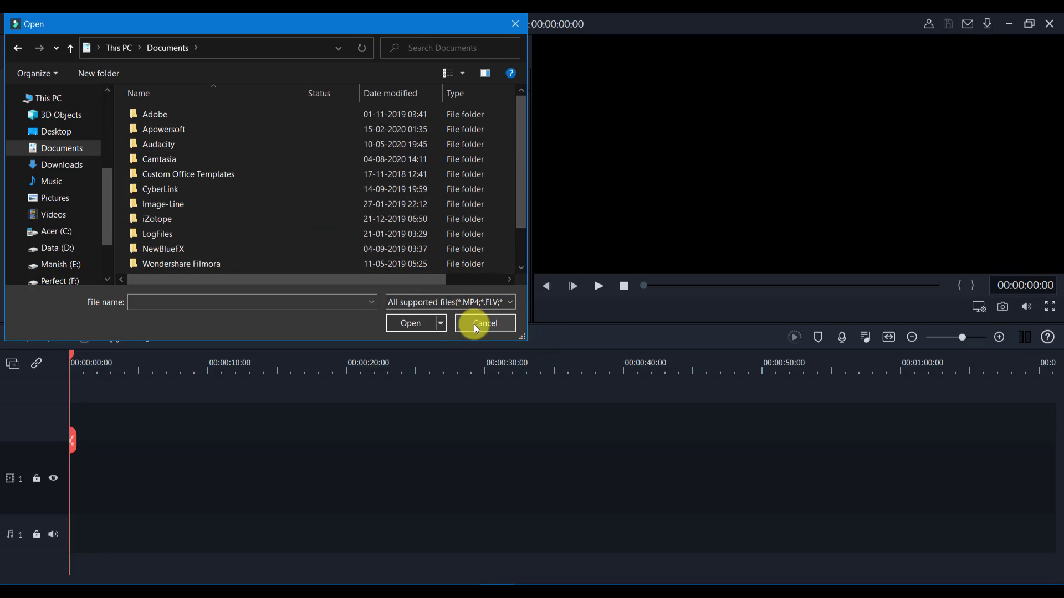
pyautogui.click(474, 324)
# Examine the aspect ratio, resolution and frame rate choices in the project settings, and close them without changes.
pyautogui.click(84, 22)
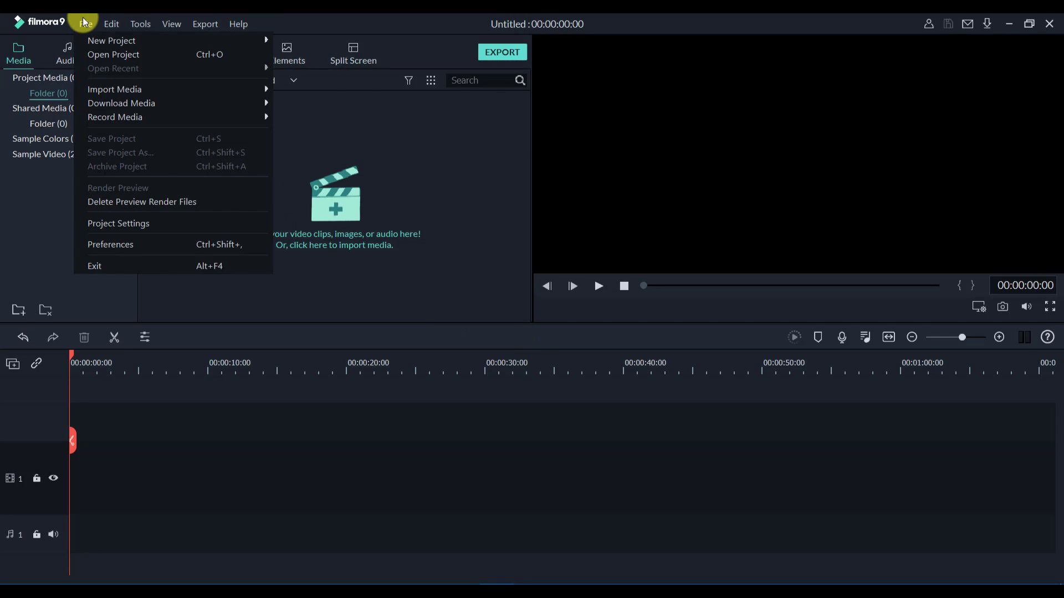
pyautogui.moveTo(164, 103)
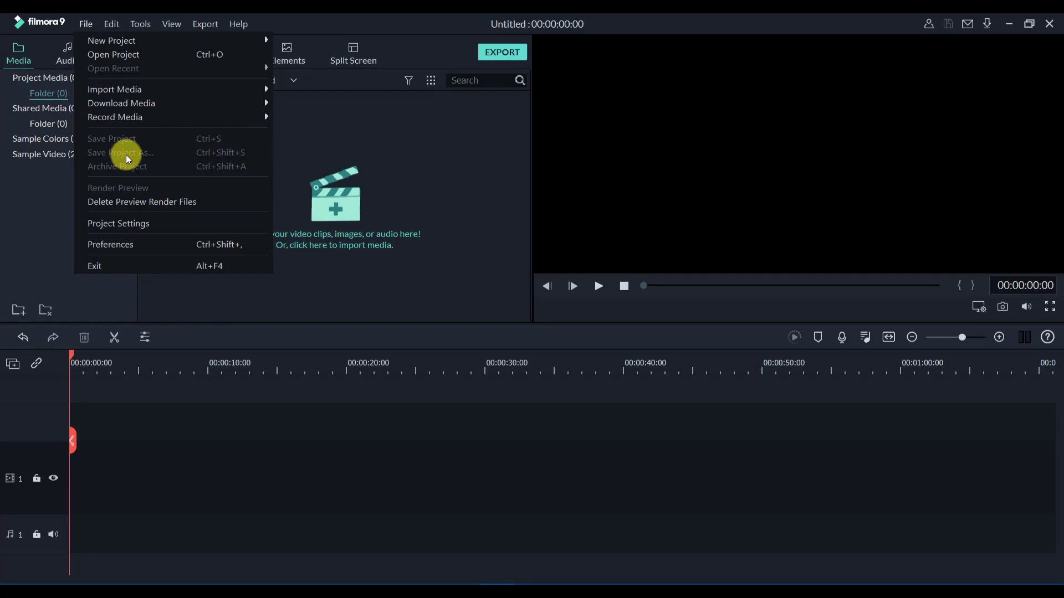
pyautogui.click(128, 223)
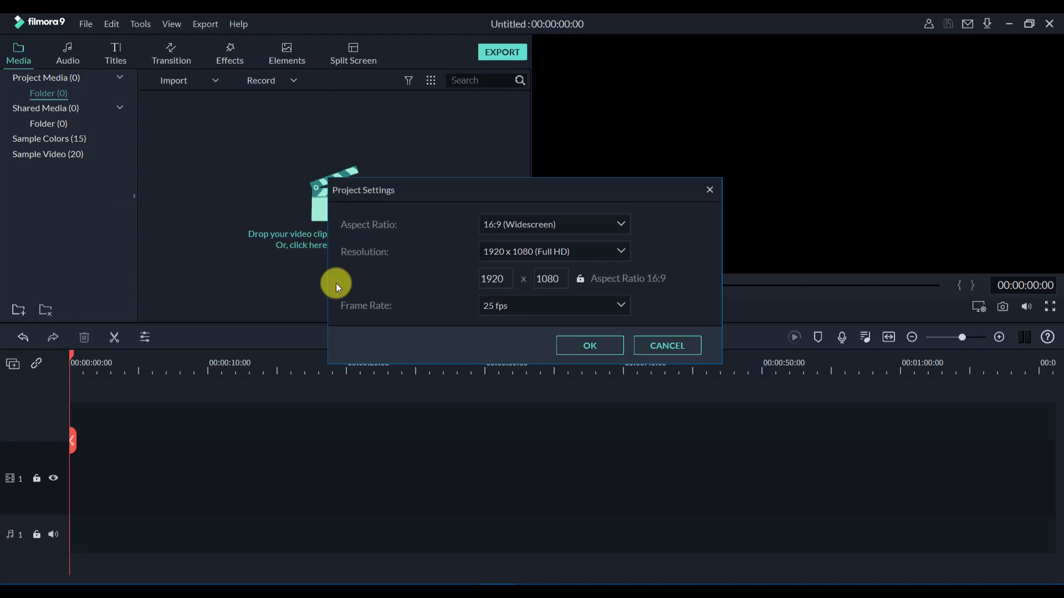
pyautogui.click(580, 227)
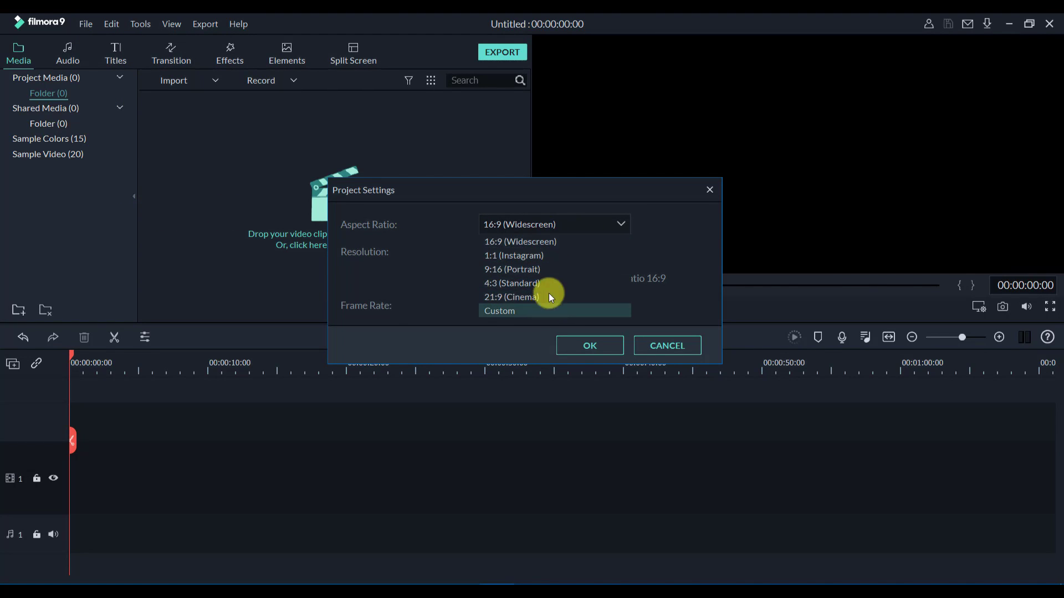
pyautogui.click(567, 225)
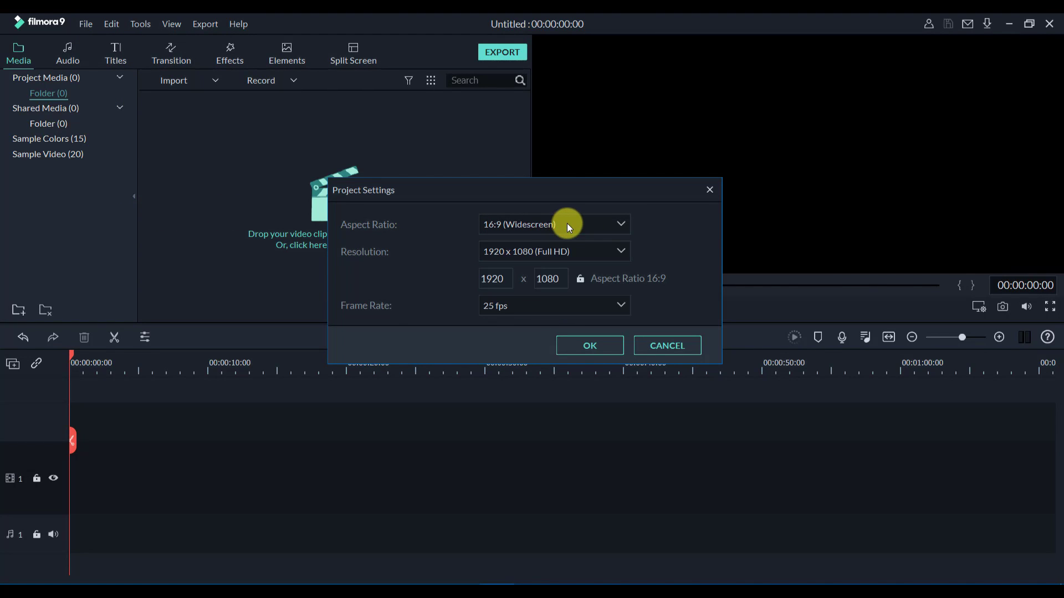
pyautogui.click(572, 255)
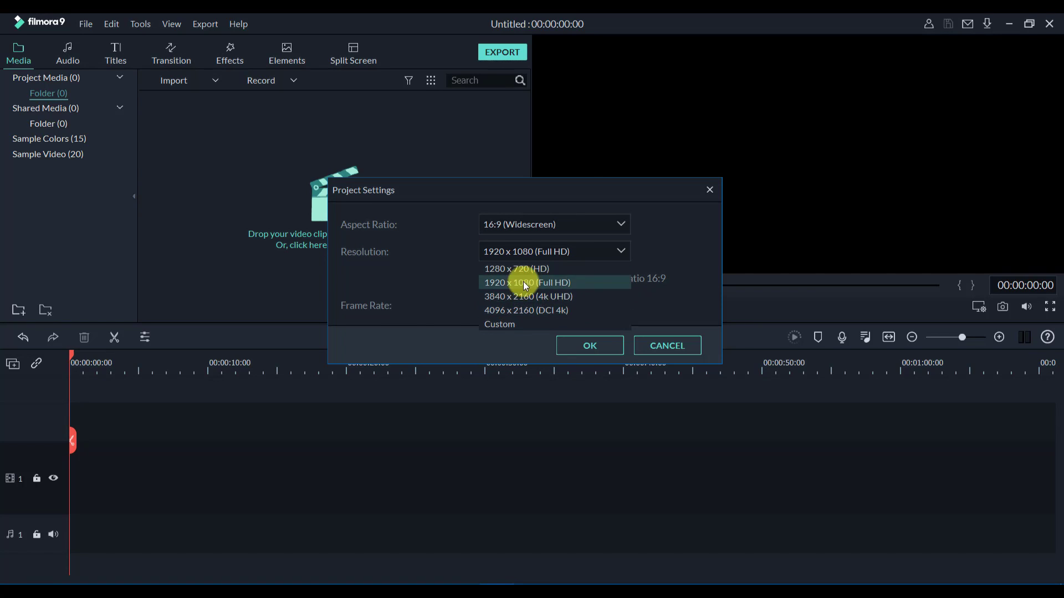
pyautogui.click(652, 341)
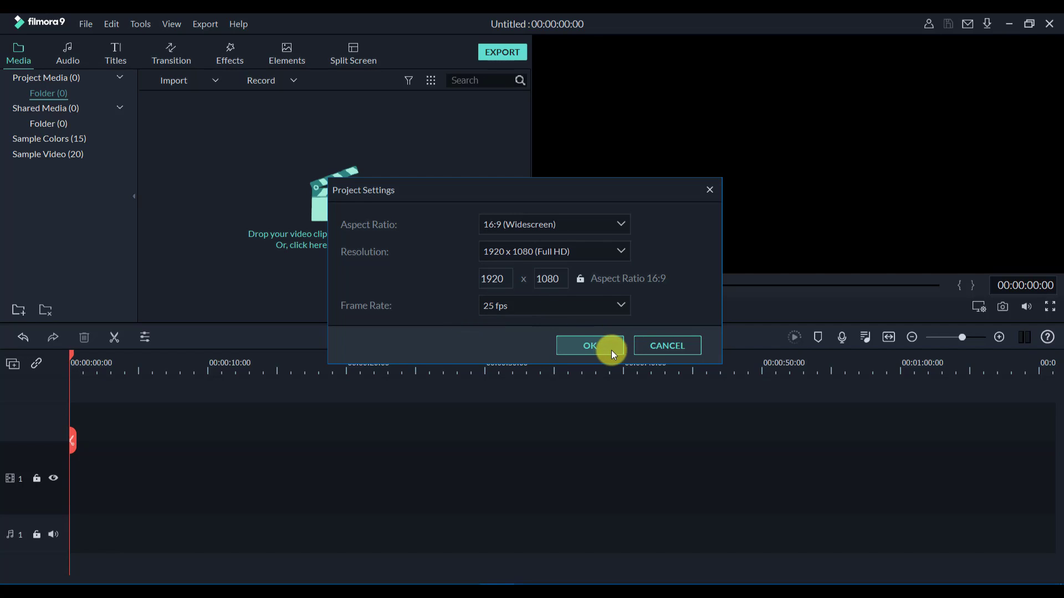
pyautogui.click(527, 304)
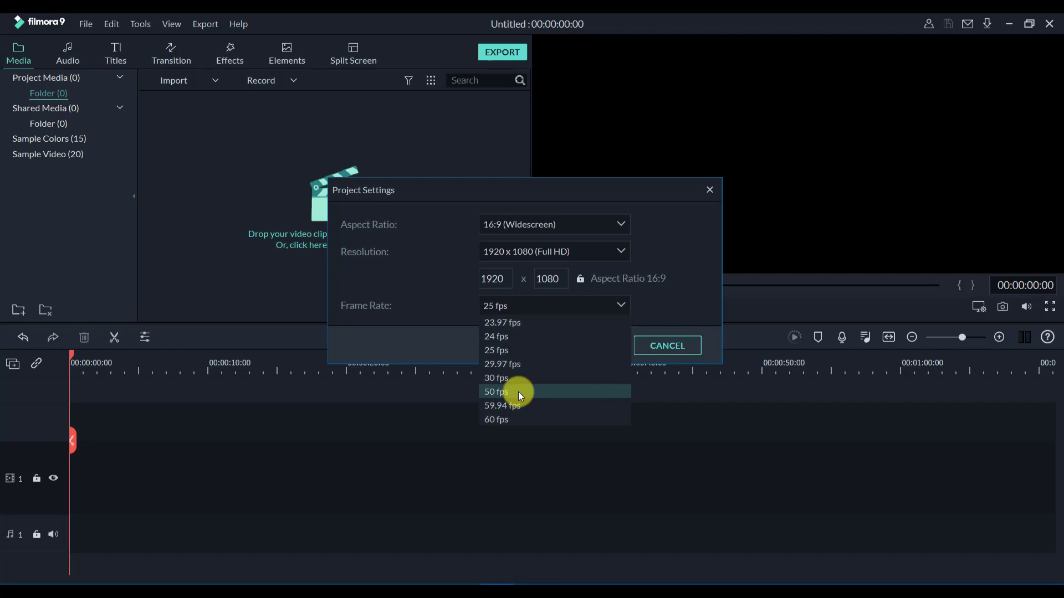
pyautogui.click(661, 346)
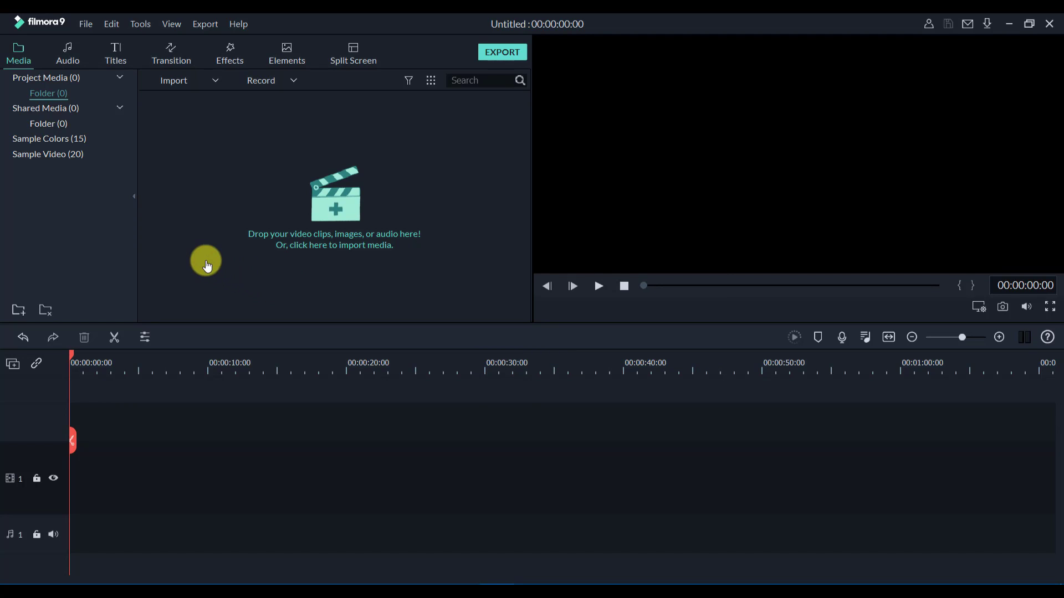
# Open the preferences and examine the general options, including how often to check for updates automatically.
pyautogui.click(86, 22)
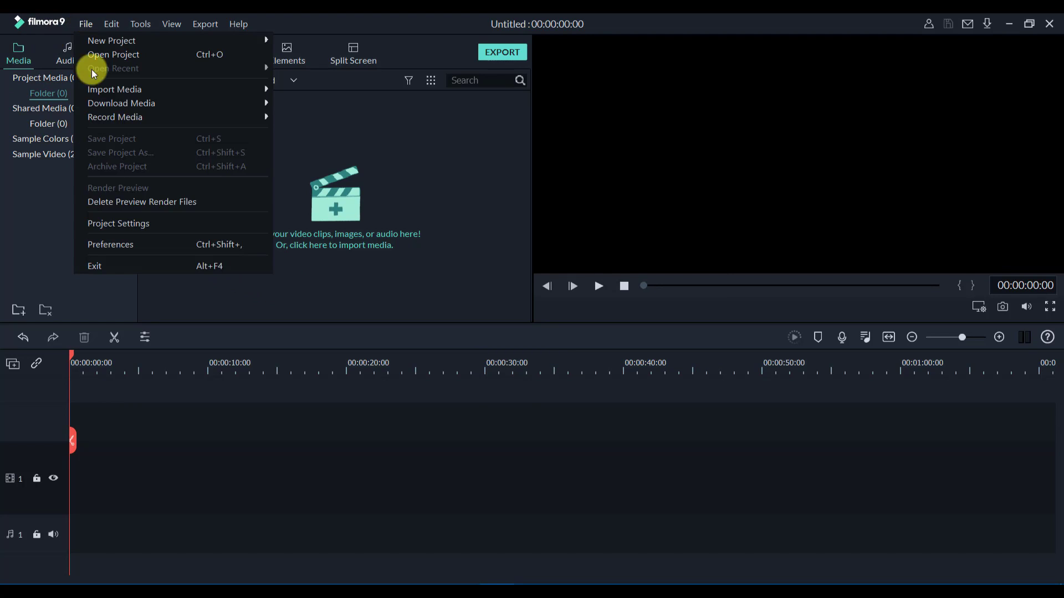
pyautogui.click(121, 244)
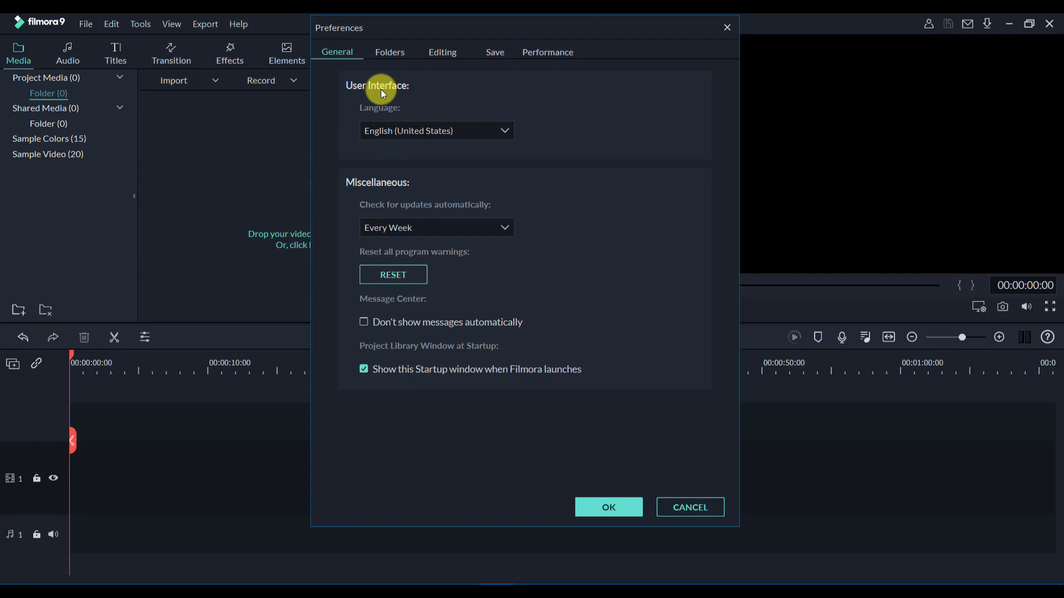
pyautogui.click(416, 229)
pyautogui.click(448, 225)
pyautogui.click(447, 225)
pyautogui.click(430, 227)
pyautogui.click(413, 228)
pyautogui.click(581, 284)
# Examine the preferences for storage folders, default editing durations and placement, and project backup.
pyautogui.click(390, 55)
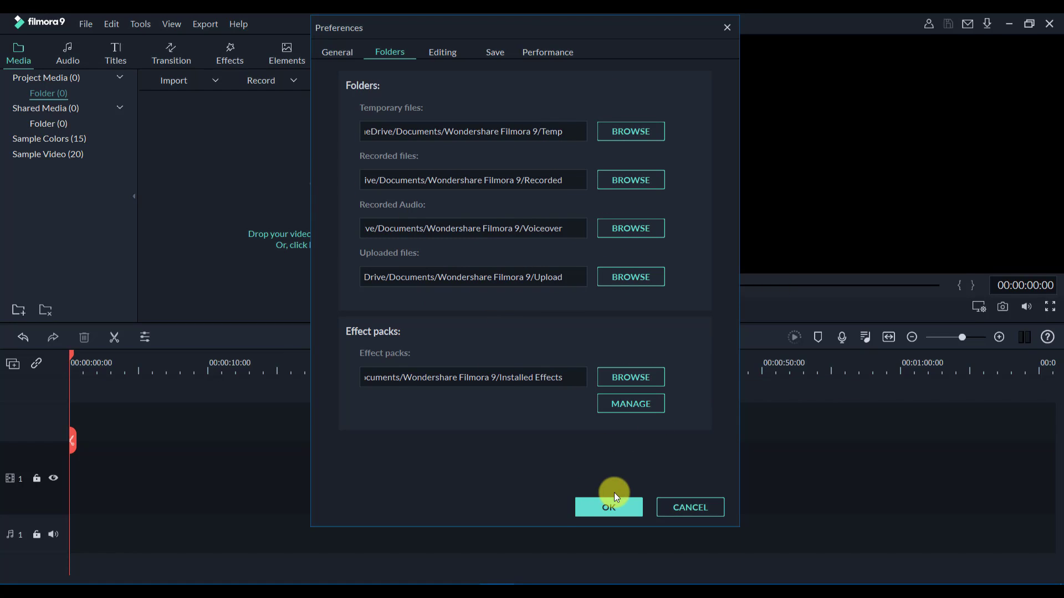
pyautogui.click(448, 51)
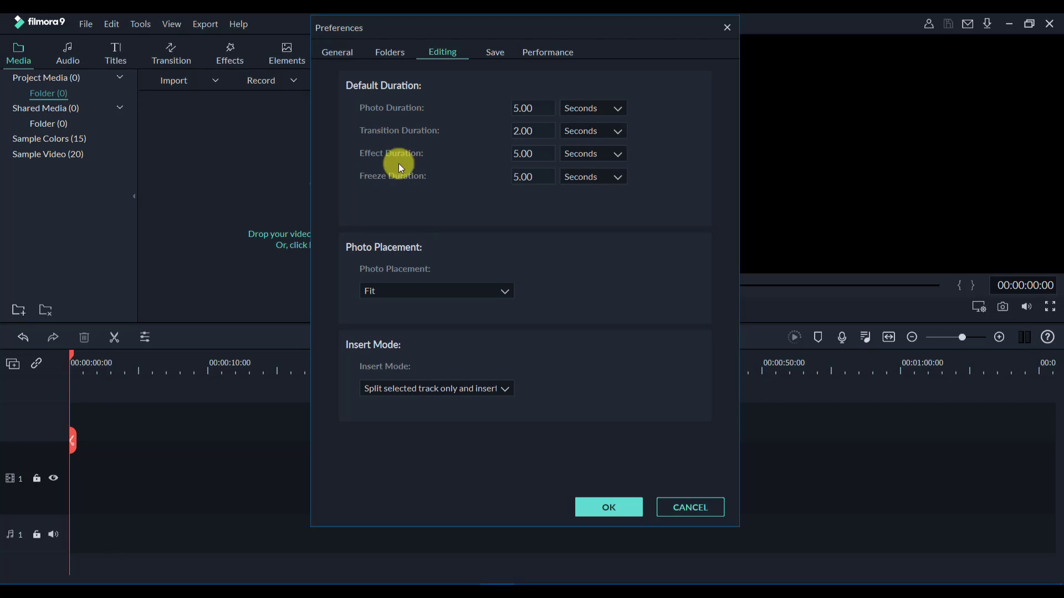
pyautogui.click(492, 57)
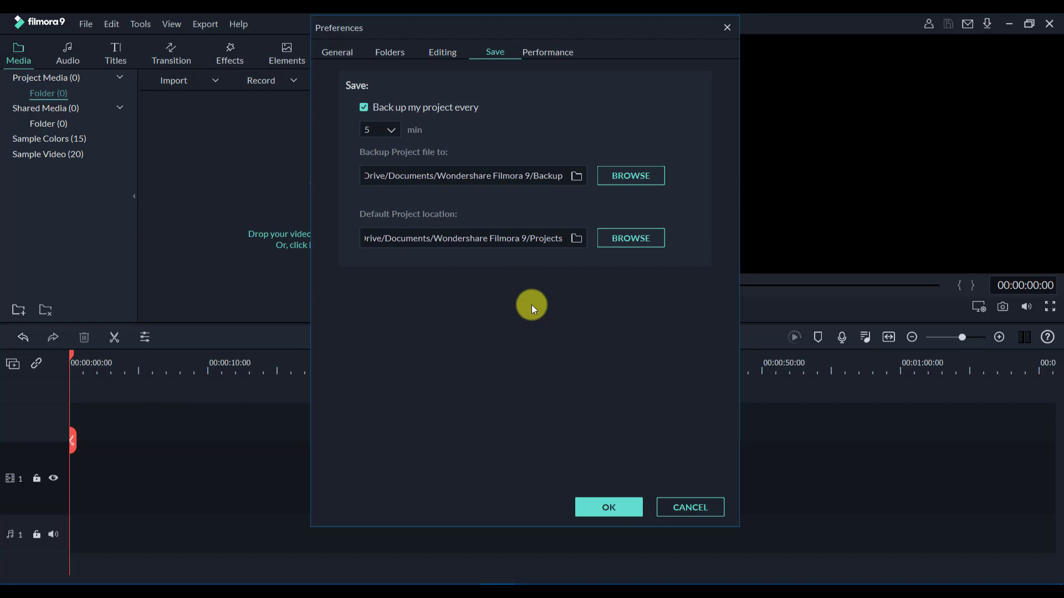
# Examine the performance preferences for GPU acceleration, preview render, proxy and render, and close the preferences without saving.
pyautogui.click(542, 55)
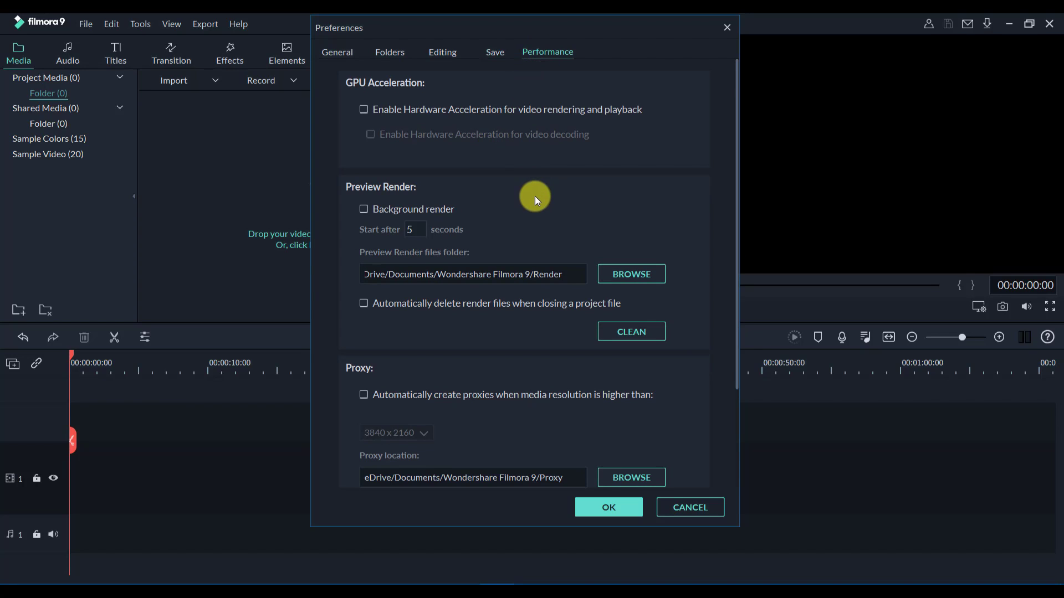
pyautogui.scroll(-2, 529, 211)
pyautogui.scroll(2, 334, 197)
pyautogui.scroll(-1, 497, 218)
pyautogui.scroll(1, 498, 218)
pyautogui.scroll(-3, 555, 287)
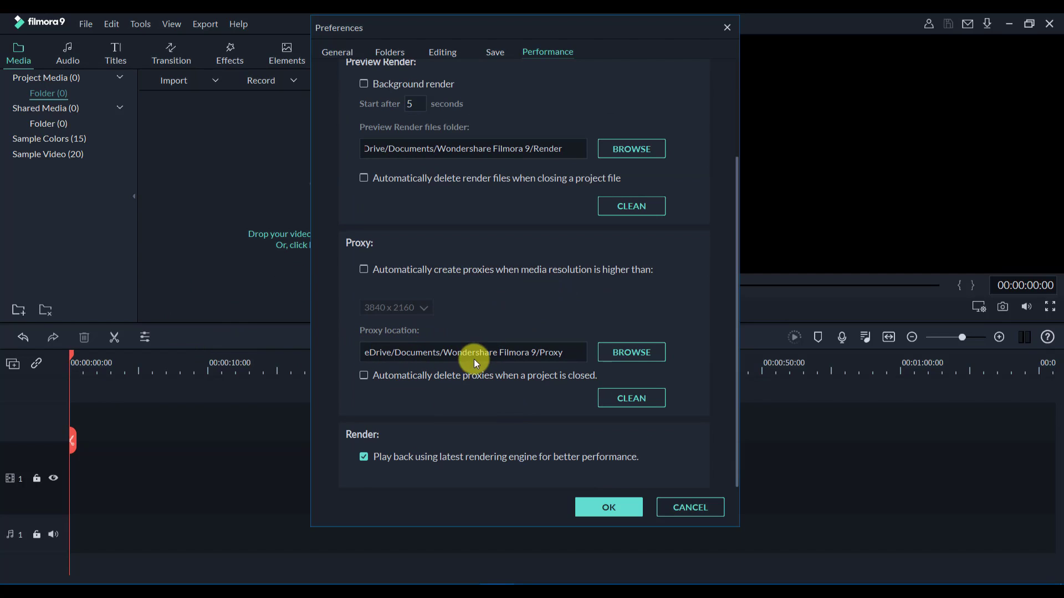
pyautogui.scroll(3, 457, 218)
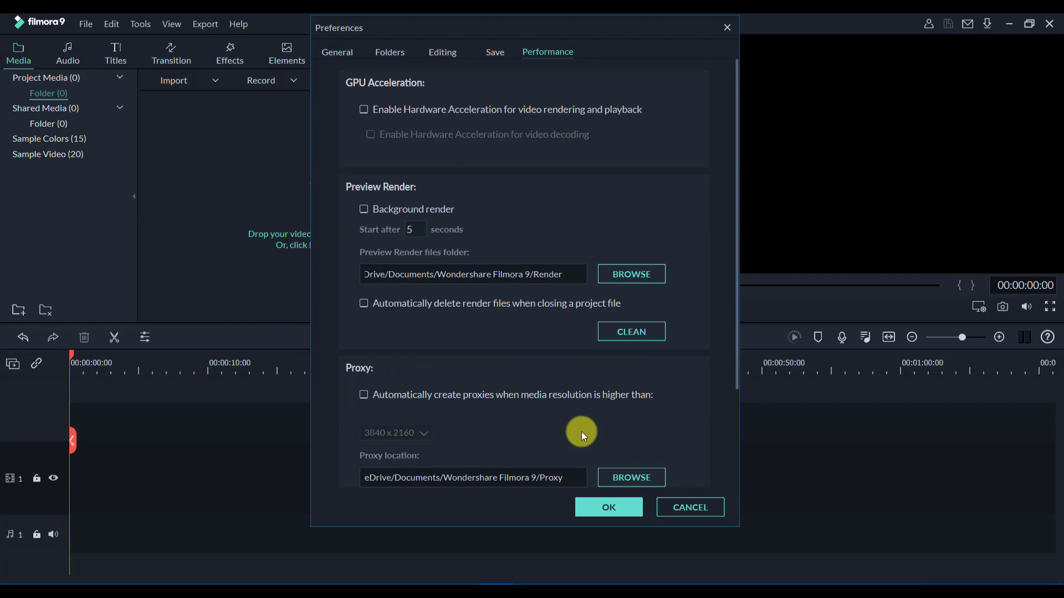
pyautogui.click(693, 508)
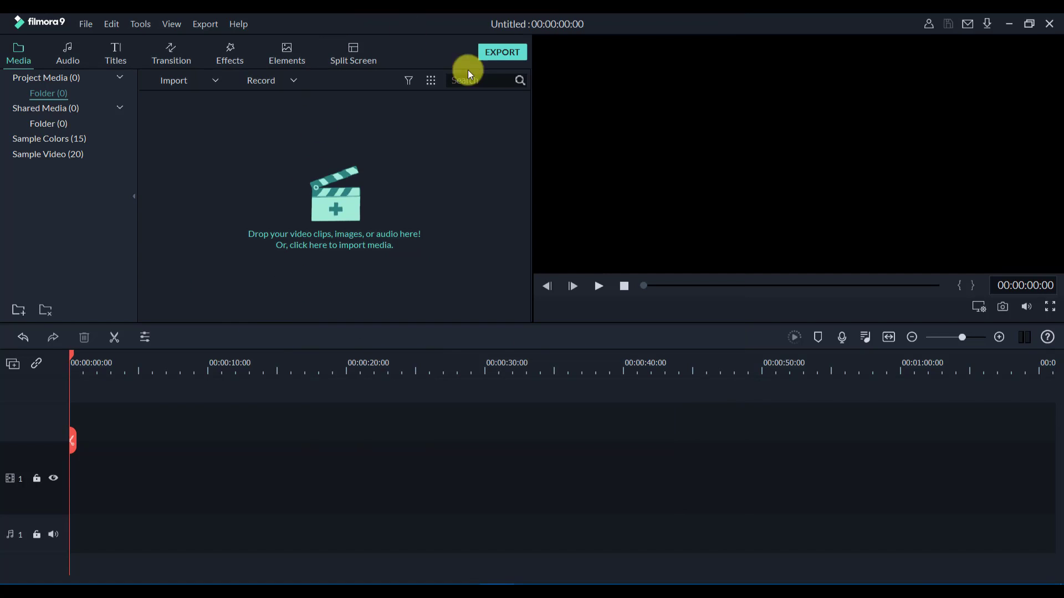
# Review the available editing commands and the options for viewing, sorting and grouping media.
pyautogui.click(84, 24)
pyautogui.moveTo(107, 28)
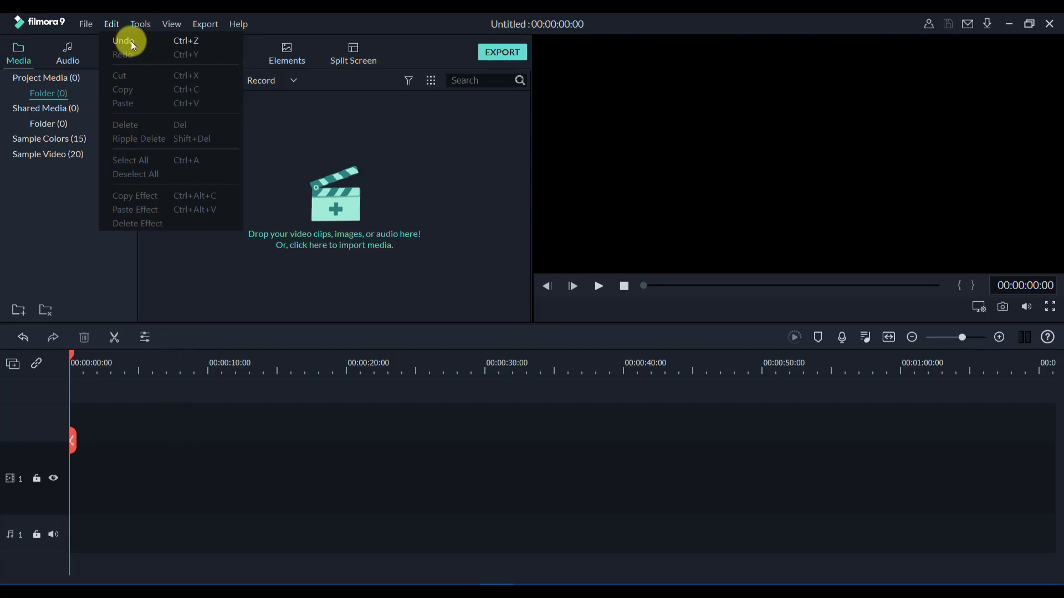
pyautogui.click(140, 25)
pyautogui.click(140, 25)
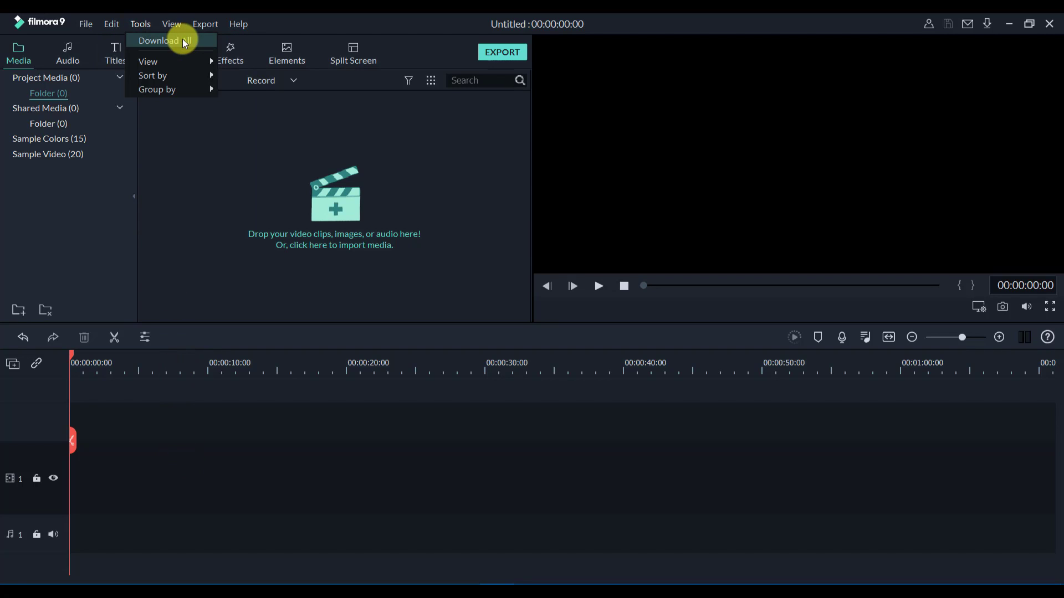
pyautogui.moveTo(177, 74)
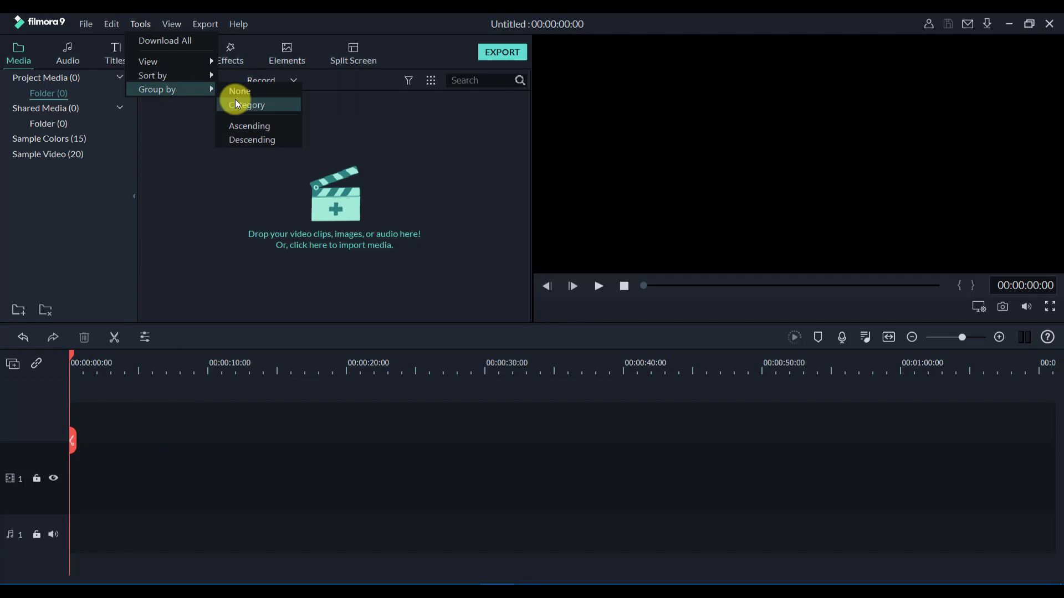
# Review the playback and timeline view commands, the video export and upload options, and the help resources.
pyautogui.moveTo(169, 23)
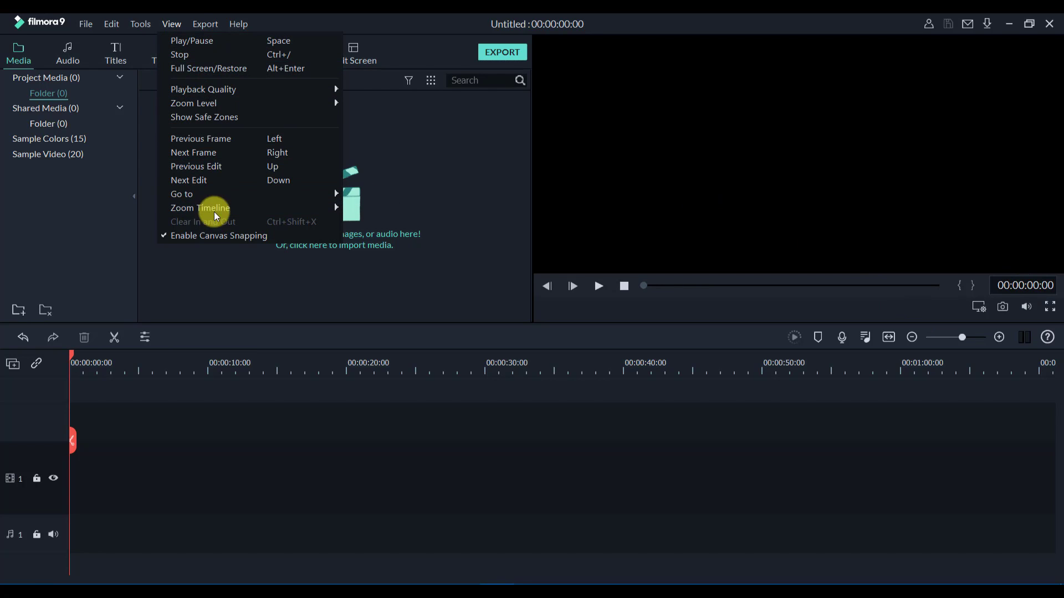
pyautogui.moveTo(227, 208)
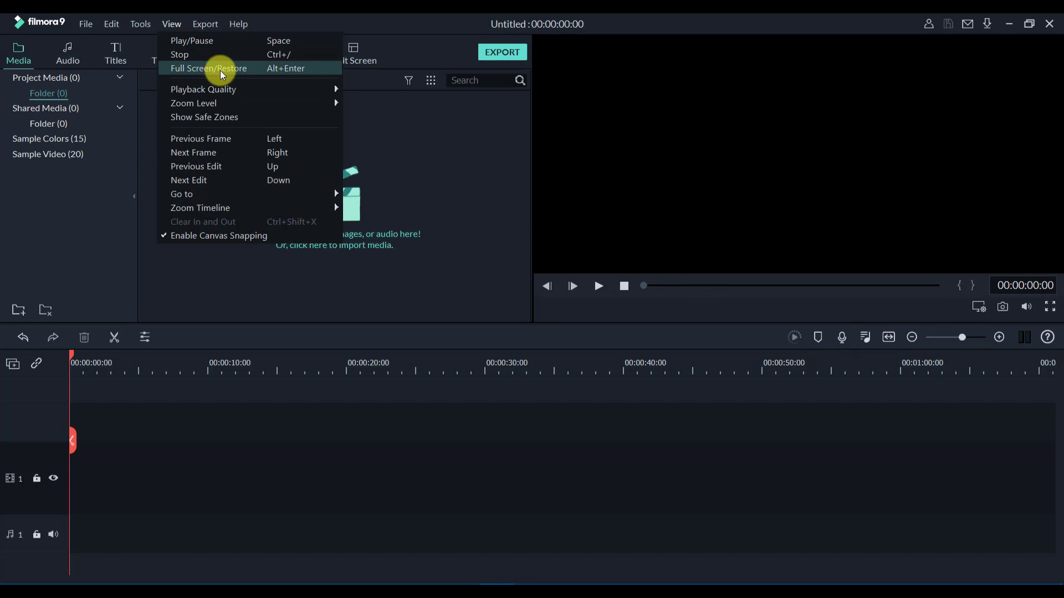
pyautogui.click(203, 22)
pyautogui.click(204, 24)
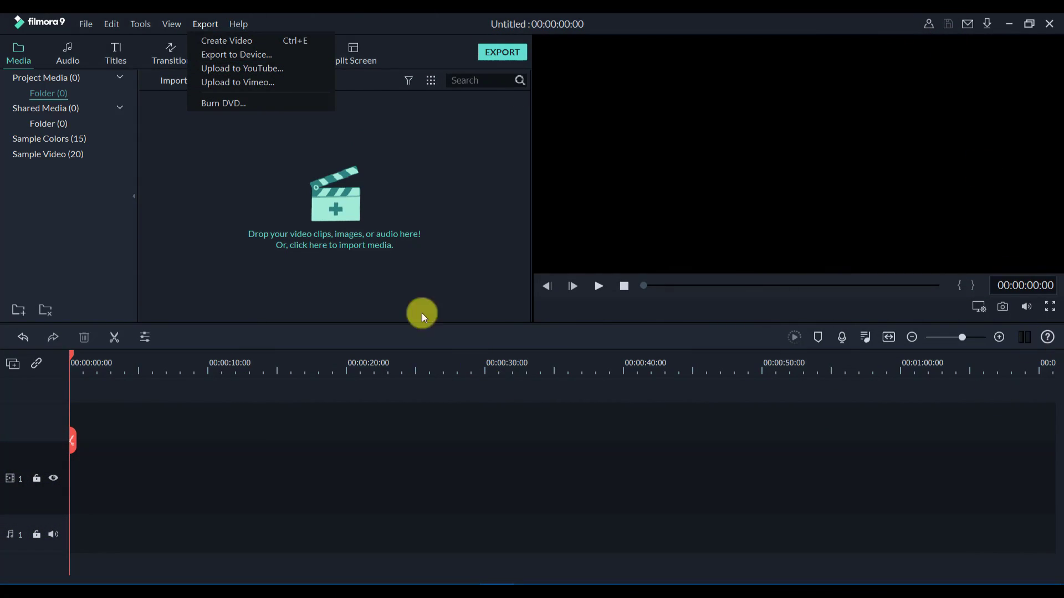
pyautogui.moveTo(239, 17)
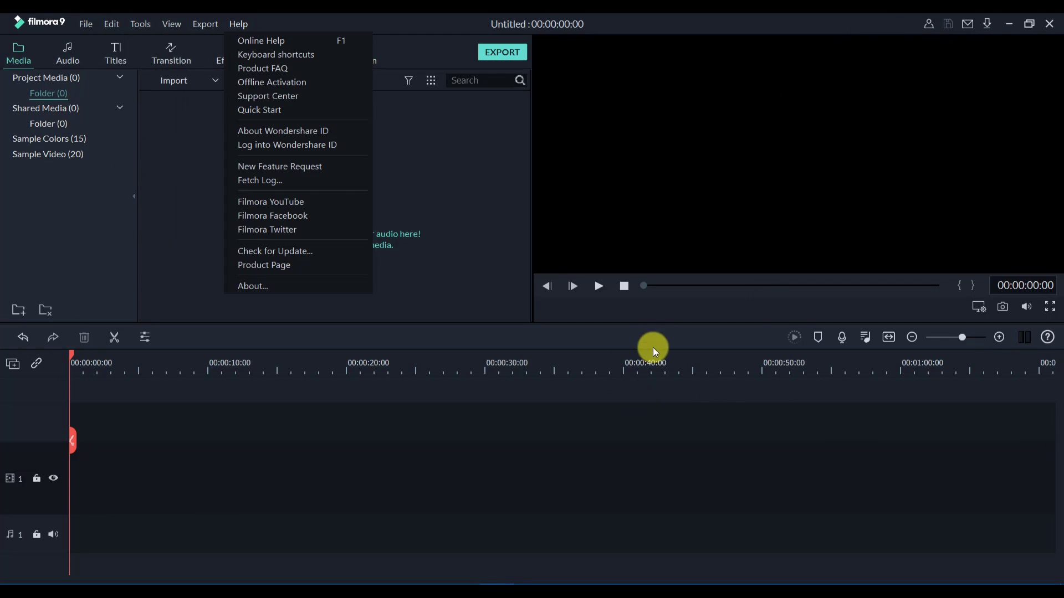
# Check the program's version and company information, and close the About window.
pyautogui.moveTo(202, 27)
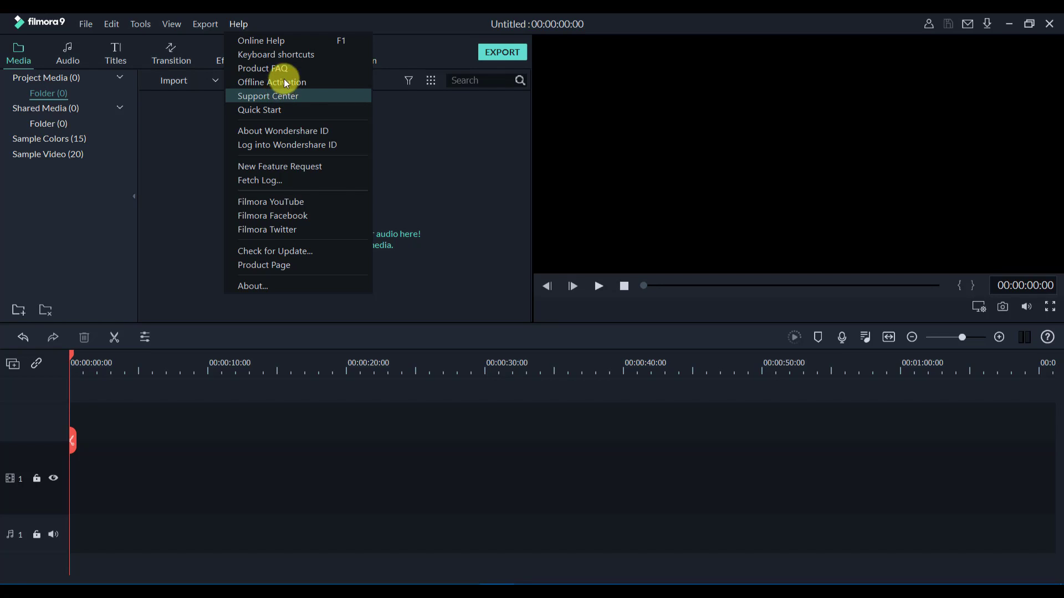
pyautogui.click(265, 285)
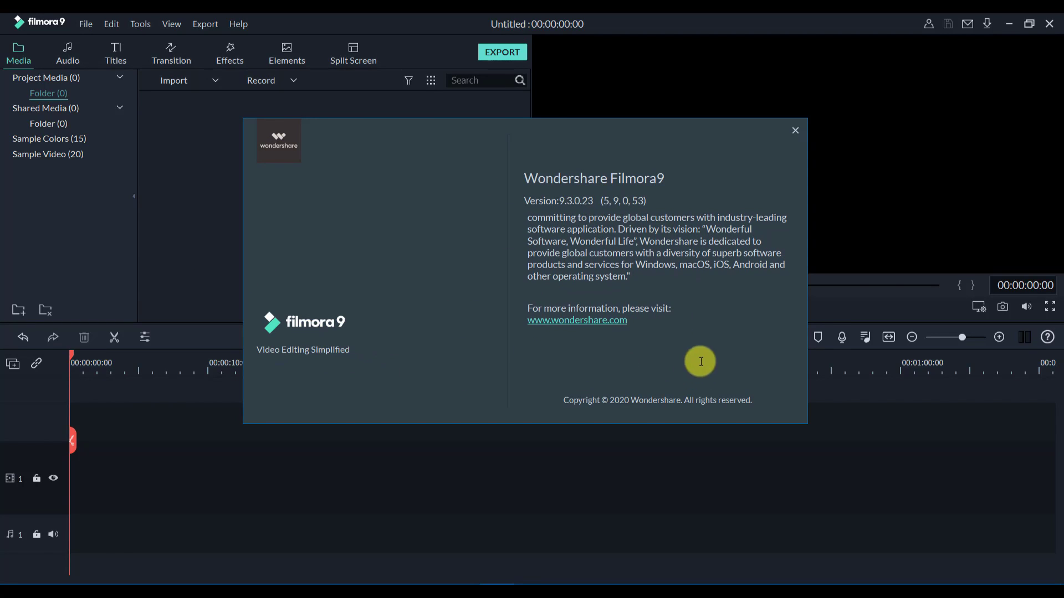
pyautogui.click(793, 131)
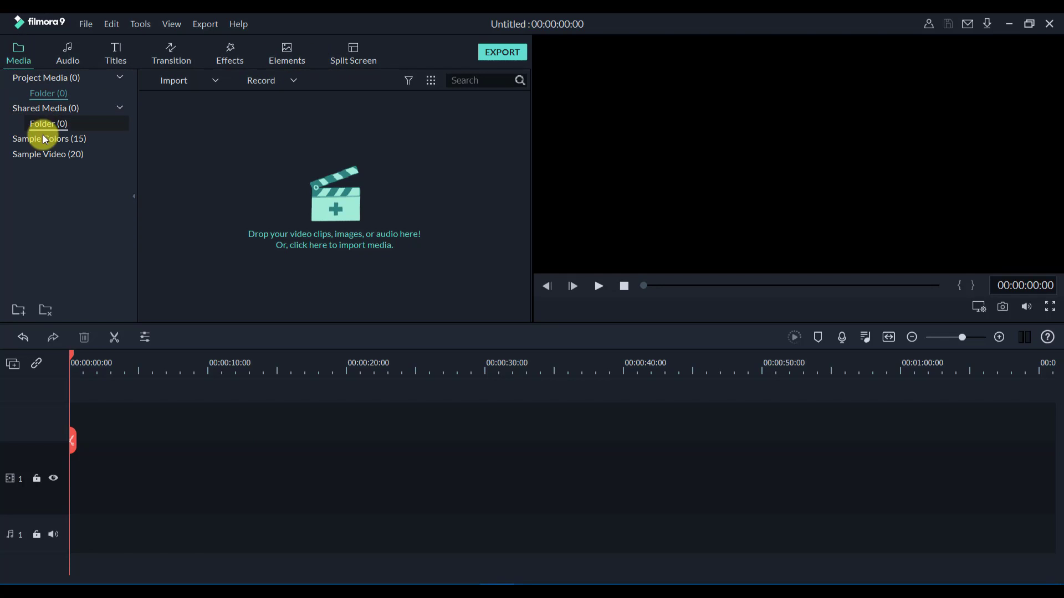
# Browse the sample video collection and preview the Travel 05 and Travel 06 clips.
pyautogui.click(38, 155)
pyautogui.scroll(-5, 391, 233)
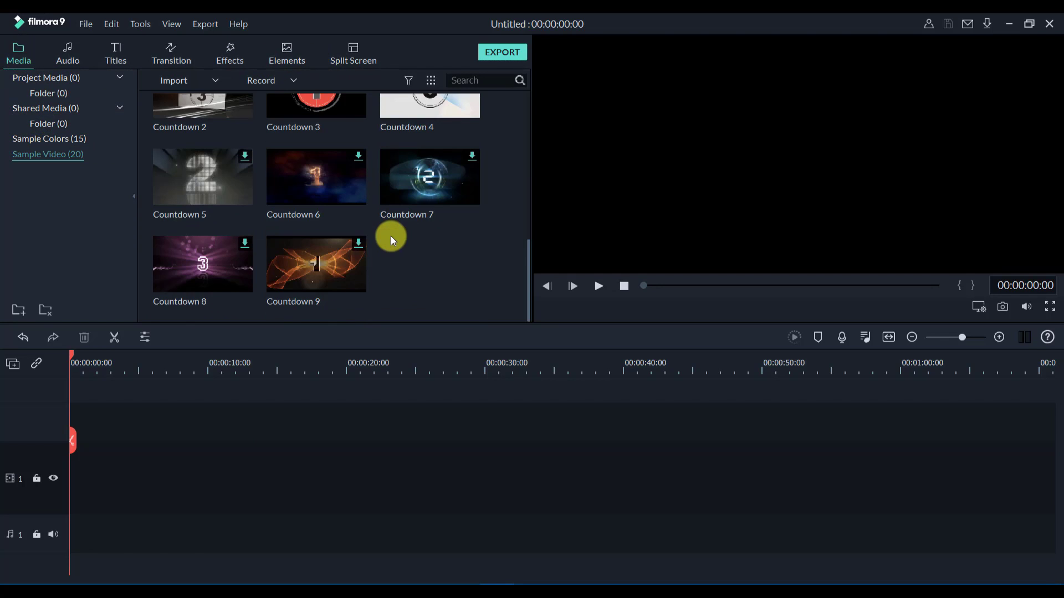
pyautogui.scroll(6, 391, 236)
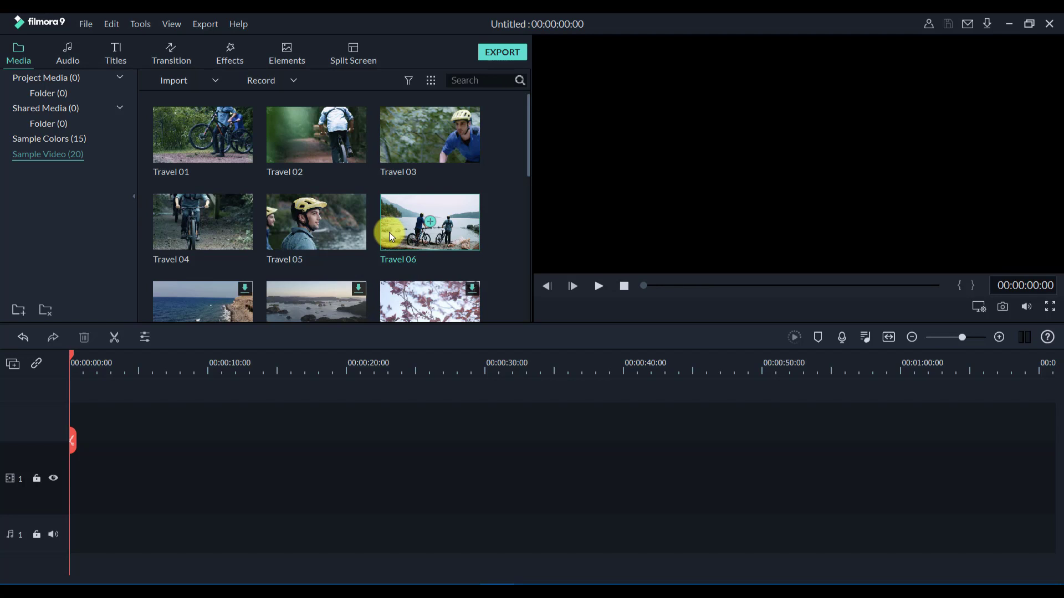
pyautogui.scroll(-5, 308, 205)
pyautogui.scroll(5, 331, 212)
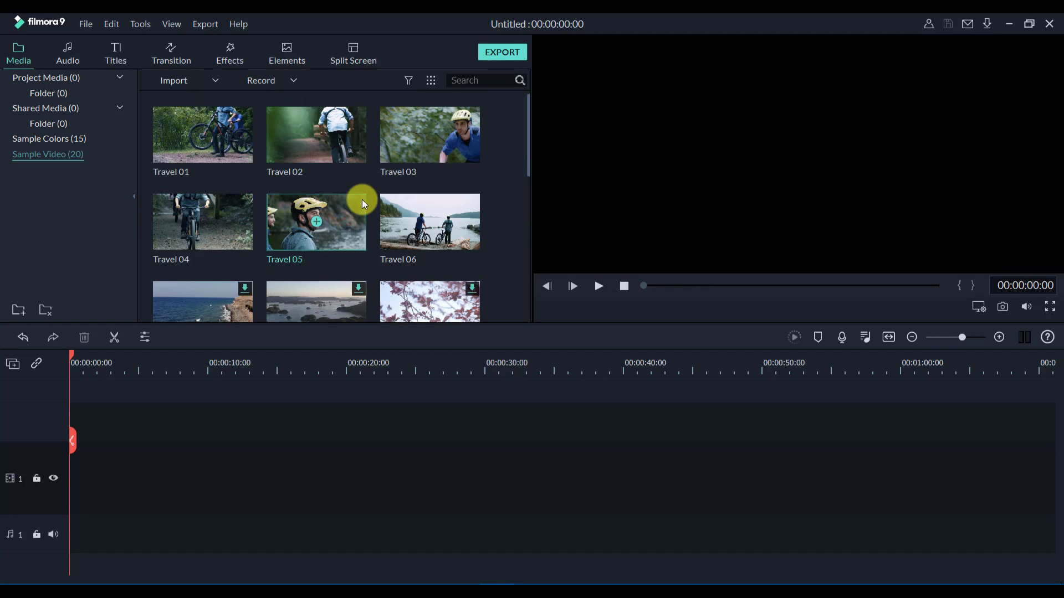
pyautogui.doubleClick(334, 221)
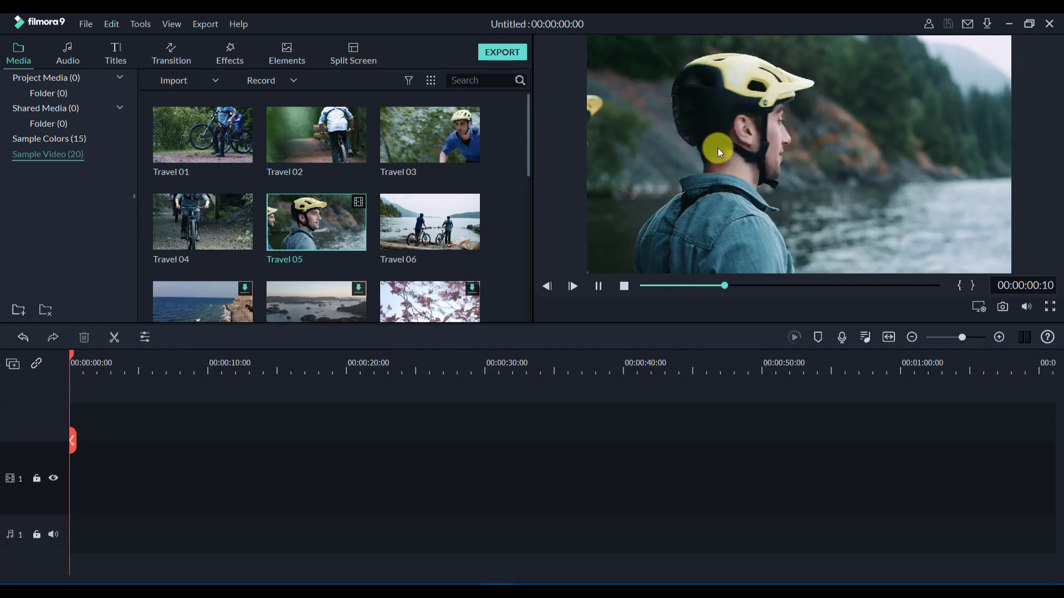
pyautogui.doubleClick(461, 224)
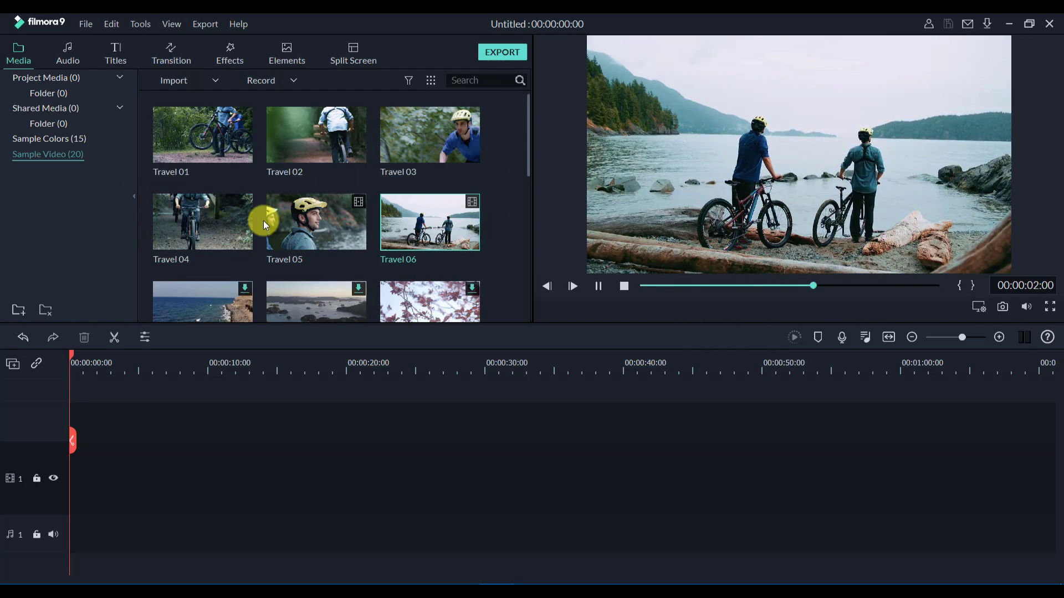
# Check the shared media folder, browse the sample colors and preview the Orange color clip.
pyautogui.click(51, 109)
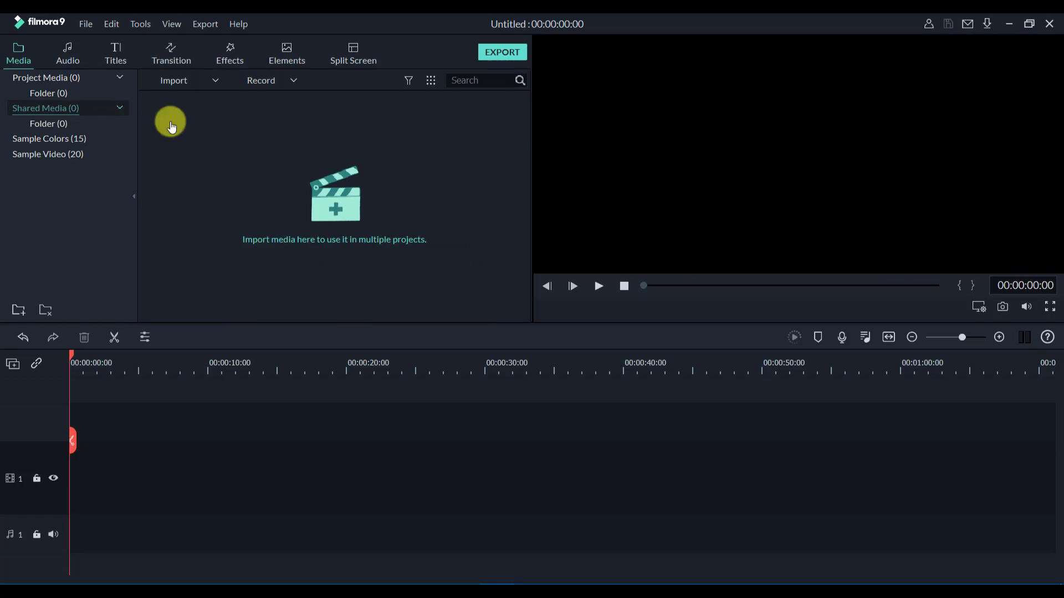
pyautogui.click(83, 139)
pyautogui.scroll(-4, 371, 241)
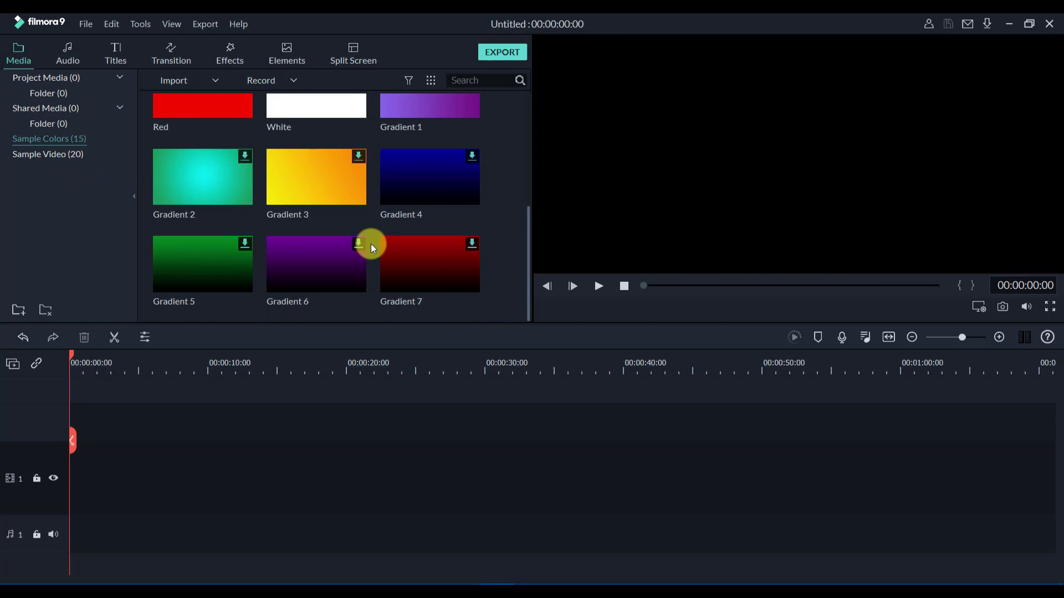
pyautogui.scroll(4, 371, 244)
pyautogui.doubleClick(441, 222)
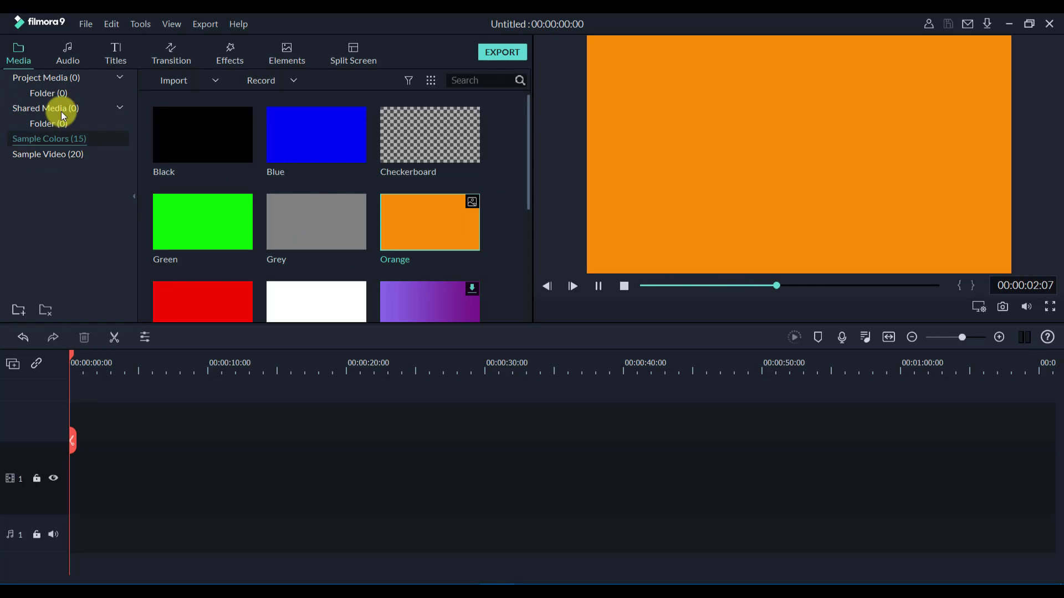
# Browse the full audio library and preview the Action Hero Anthem and Always Dreaming "Within Reach" tracks.
pyautogui.click(68, 55)
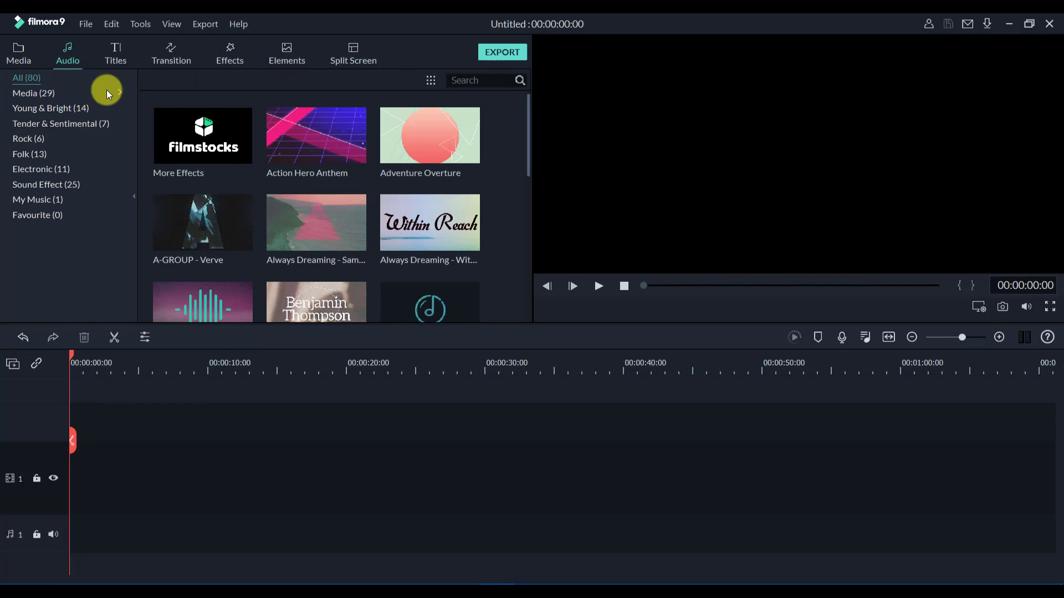
pyautogui.scroll(-15, 287, 237)
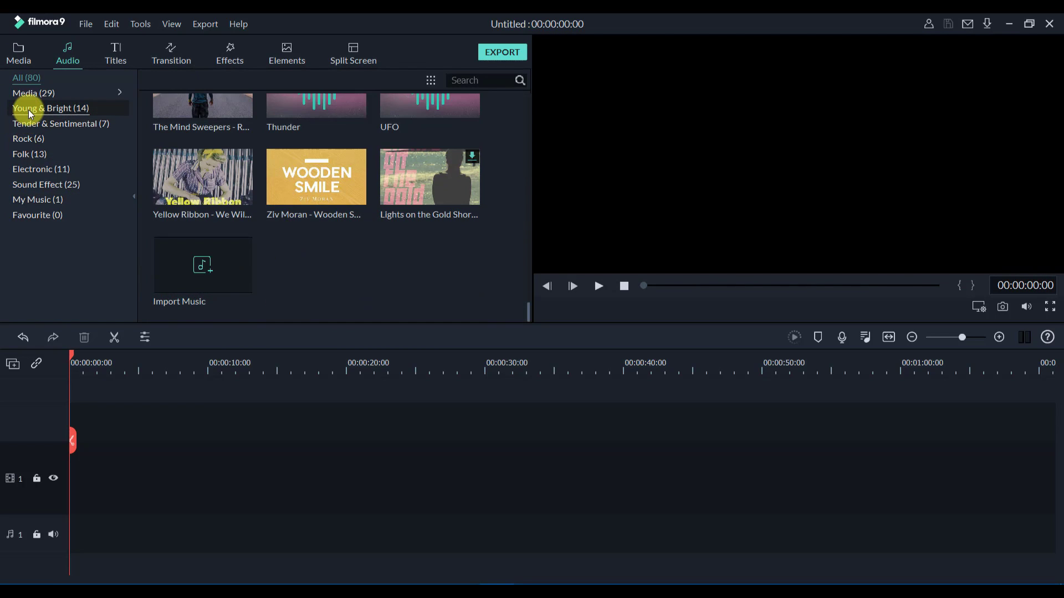
pyautogui.scroll(5, 275, 225)
pyautogui.scroll(5, 276, 225)
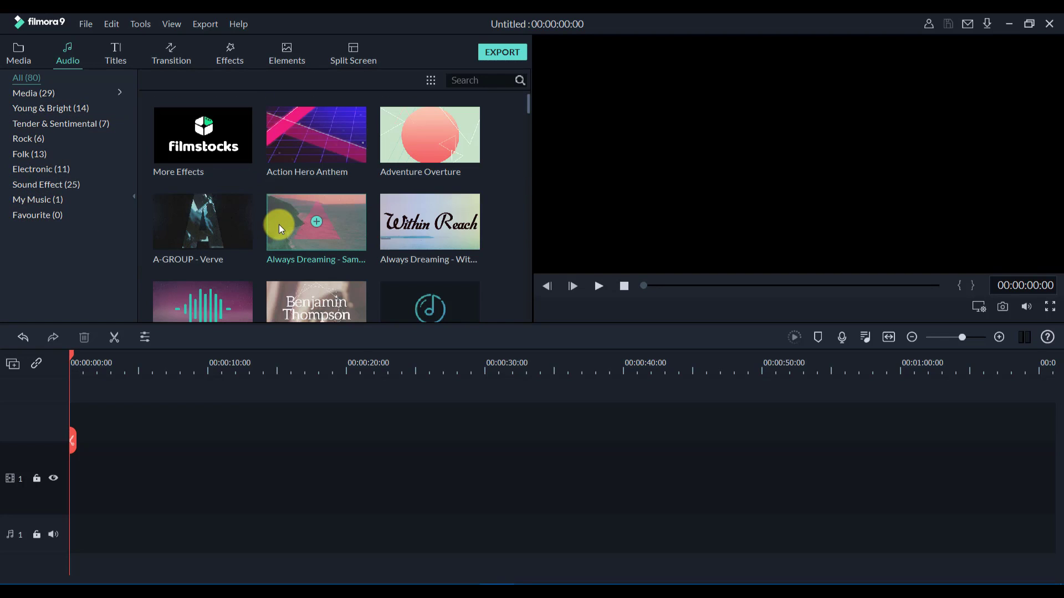
pyautogui.click(346, 160)
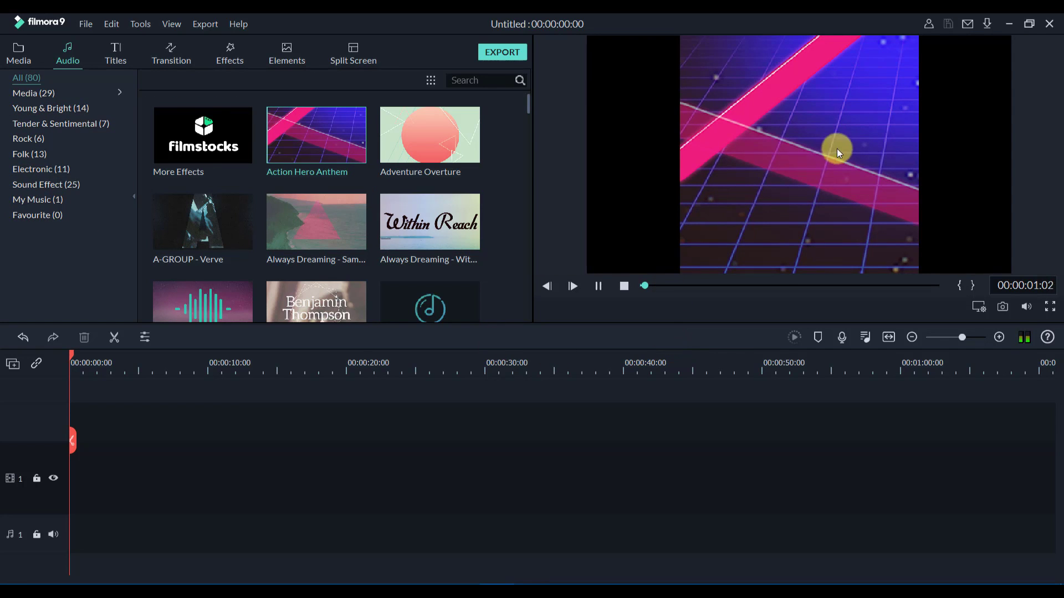
pyautogui.click(598, 287)
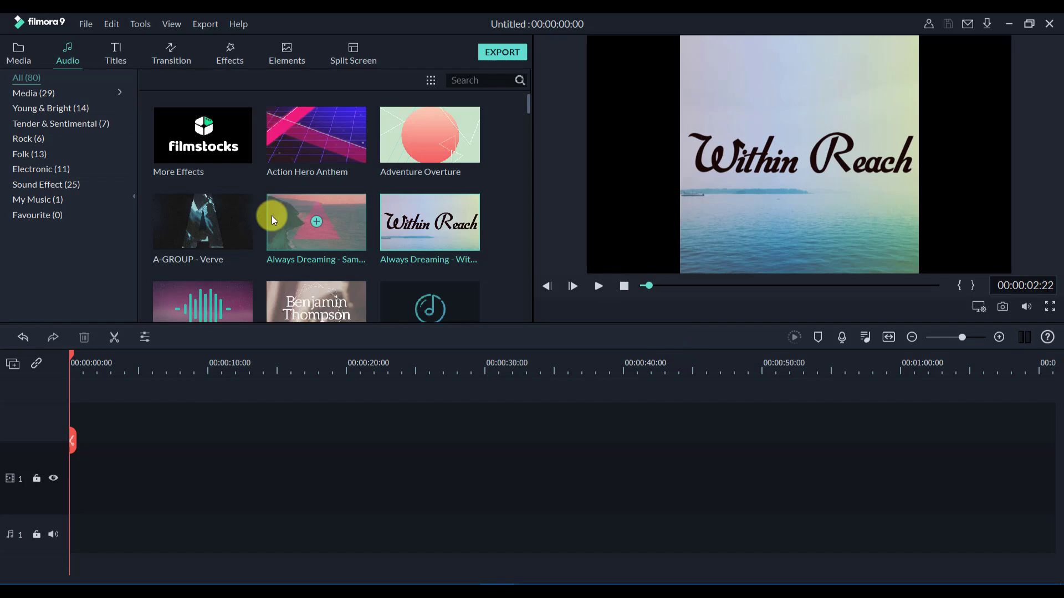
pyautogui.scroll(-10, 232, 219)
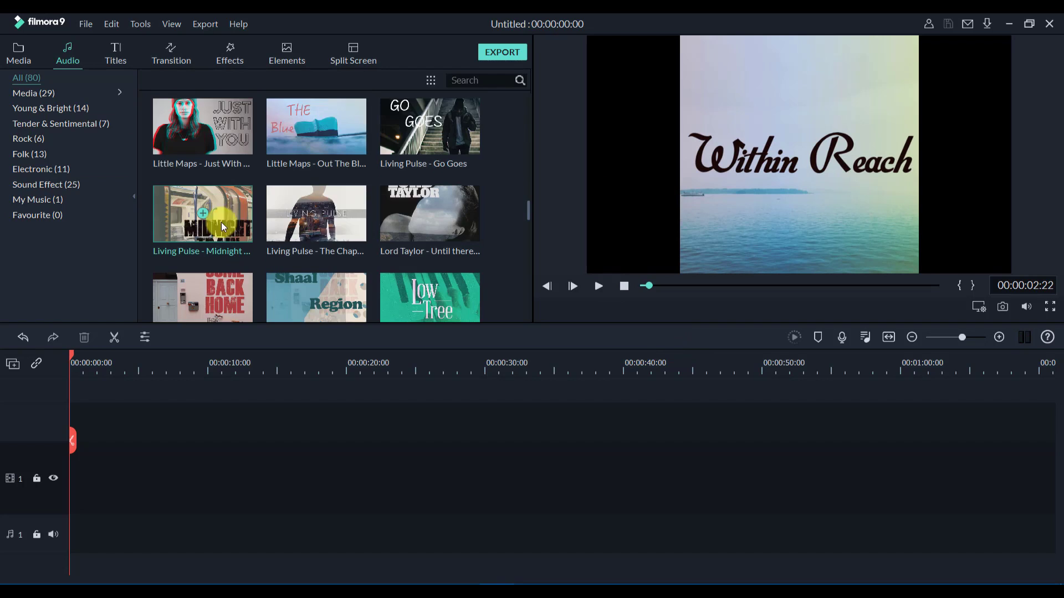
pyautogui.scroll(10, 280, 209)
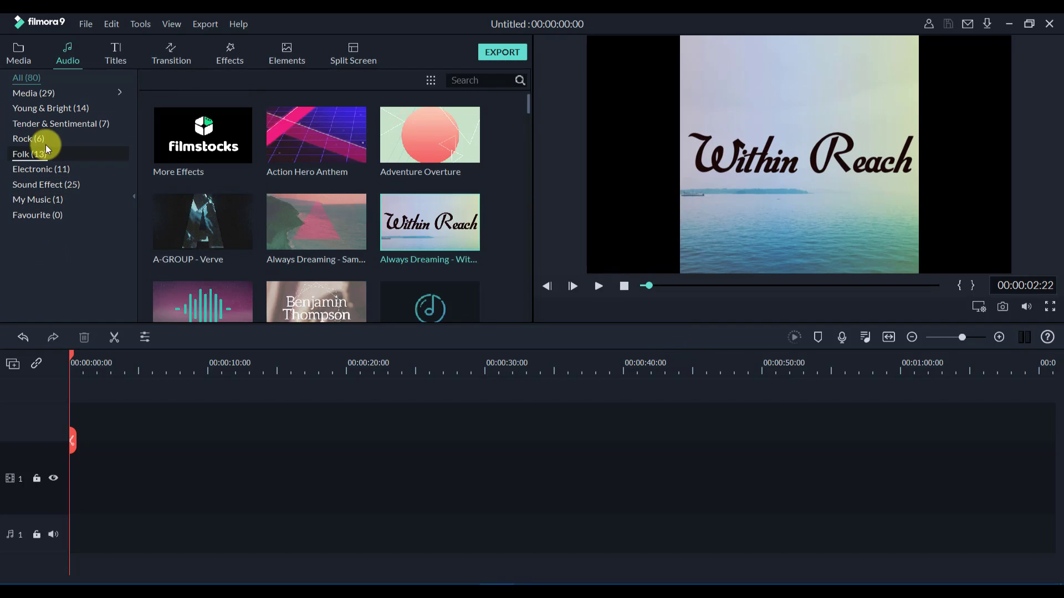
pyautogui.scroll(-10, 233, 227)
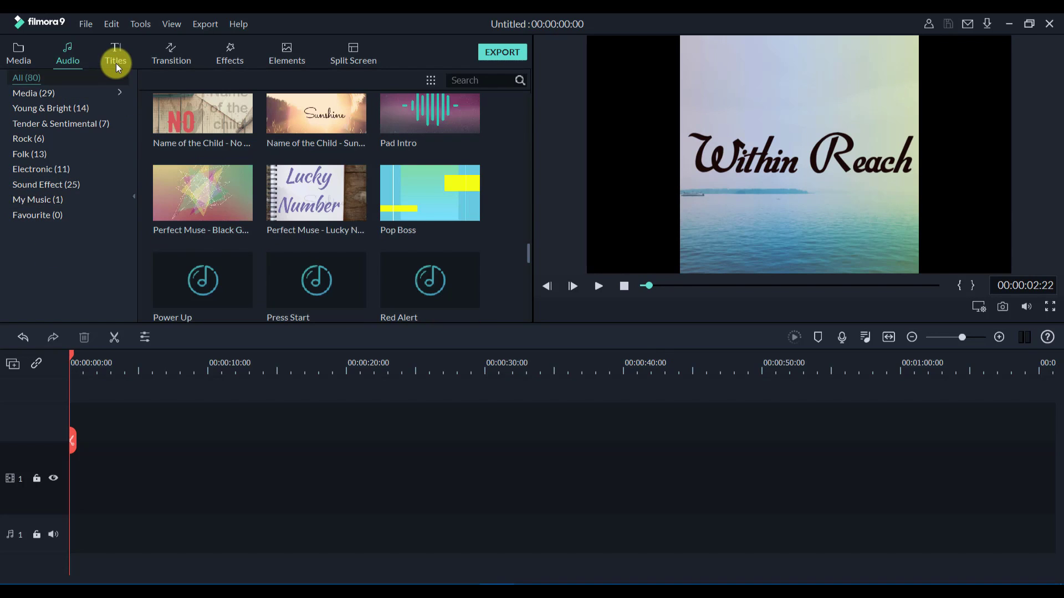
# Browse the full titles library, including the lower thirds, openers and themed title packs.
pyautogui.click(115, 58)
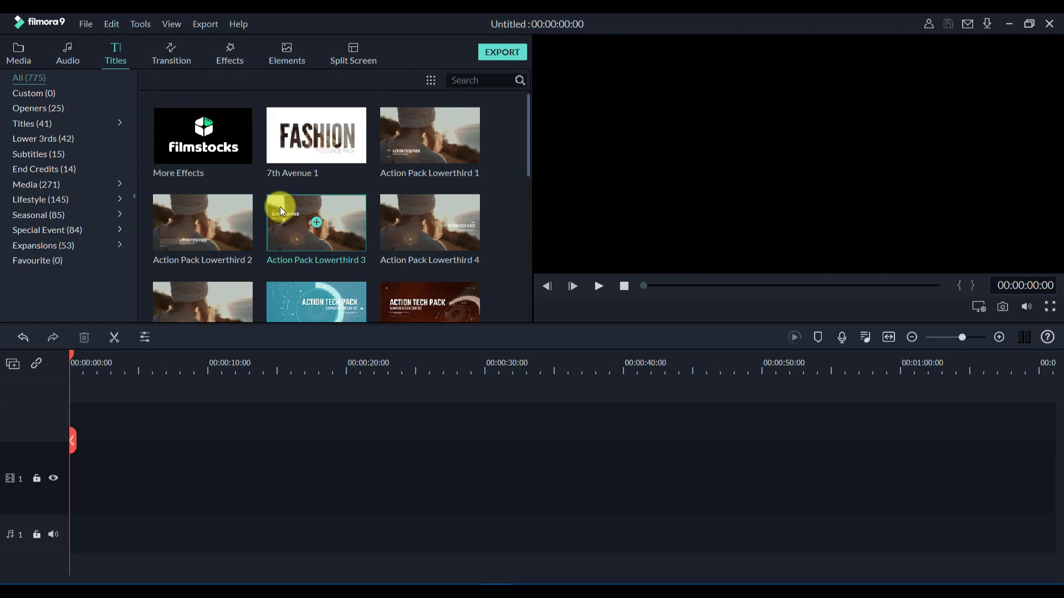
pyautogui.scroll(-20, 281, 210)
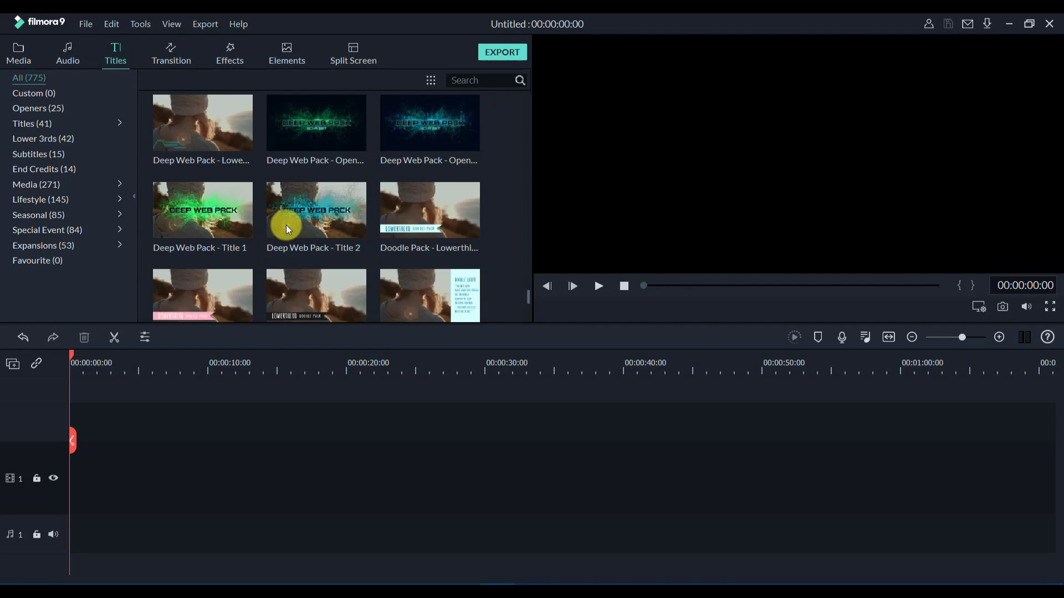
pyautogui.scroll(-20, 287, 224)
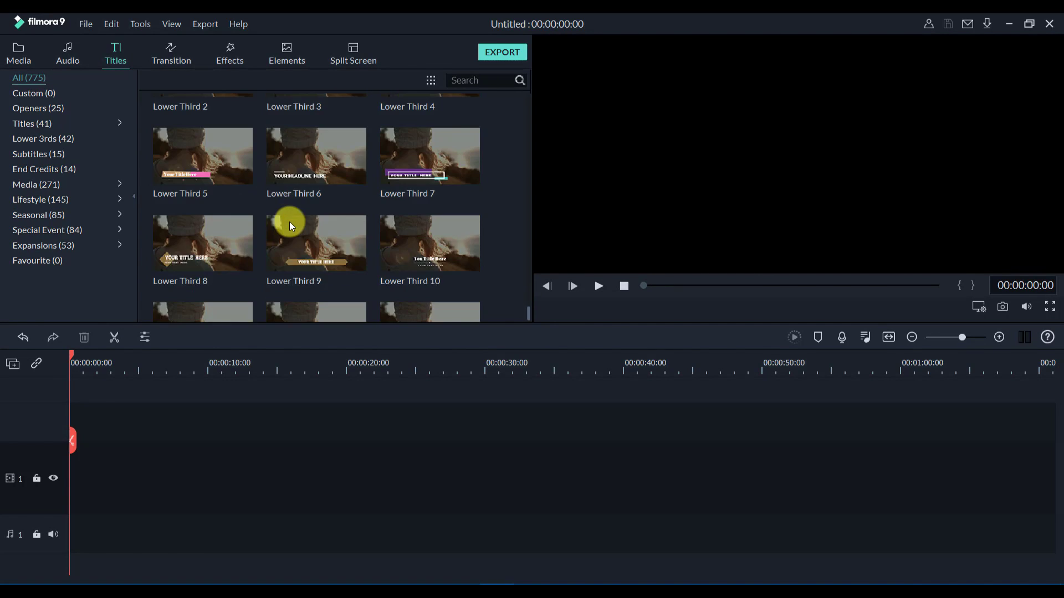
pyautogui.scroll(-20, 289, 225)
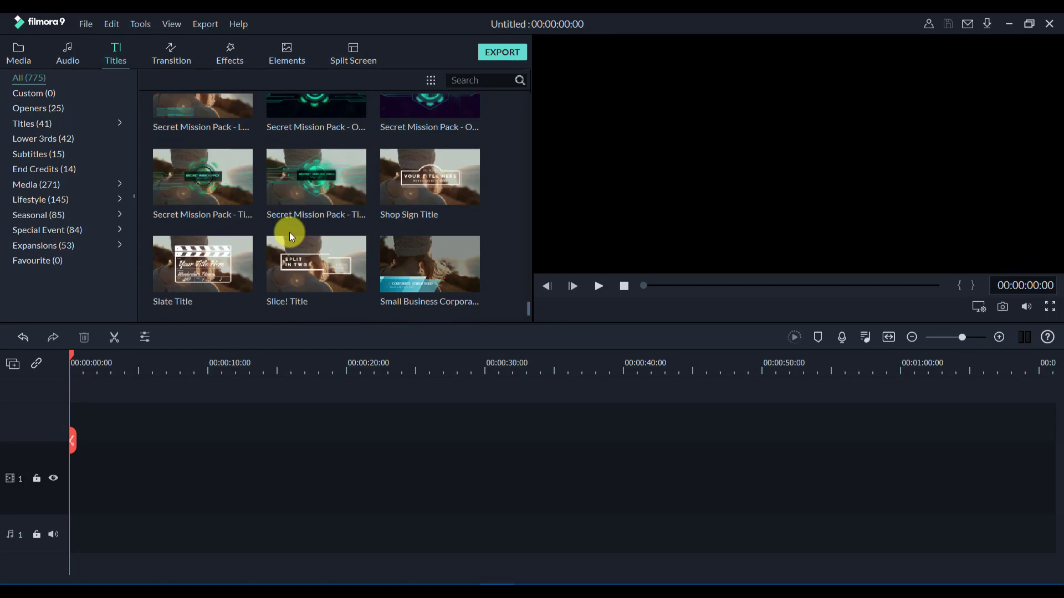
pyautogui.scroll(-20, 289, 232)
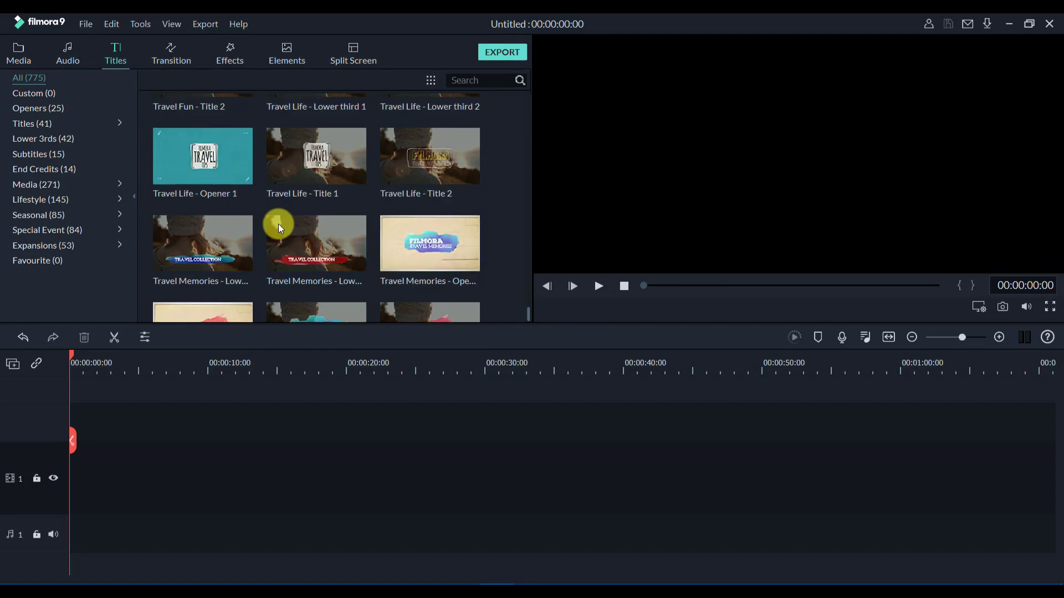
pyautogui.scroll(8, 278, 224)
pyautogui.scroll(-3, 311, 215)
pyautogui.scroll(-4, 237, 247)
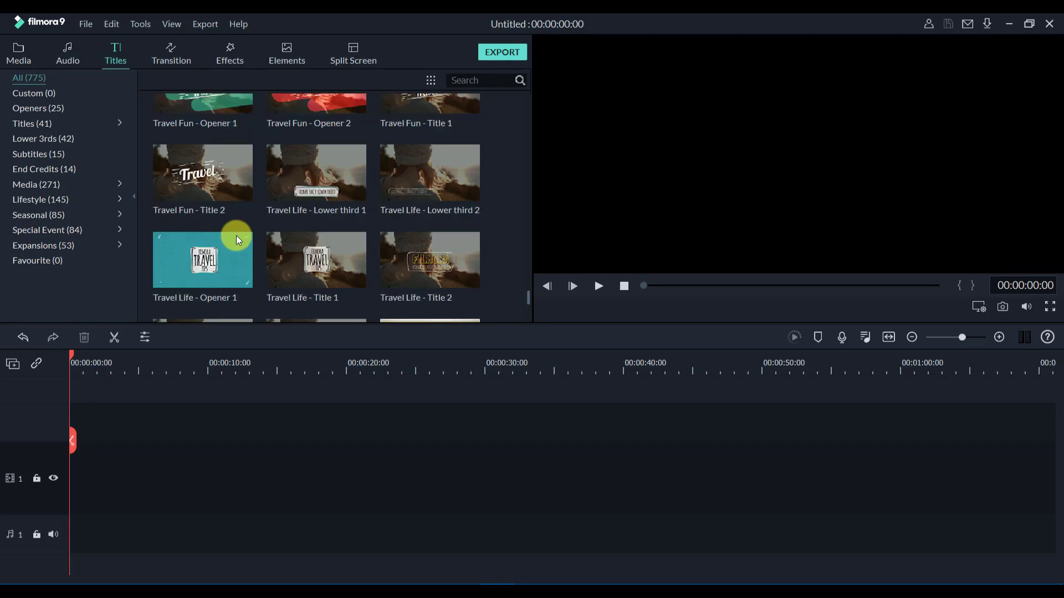
pyautogui.scroll(15, 360, 174)
pyautogui.scroll(-4, 355, 177)
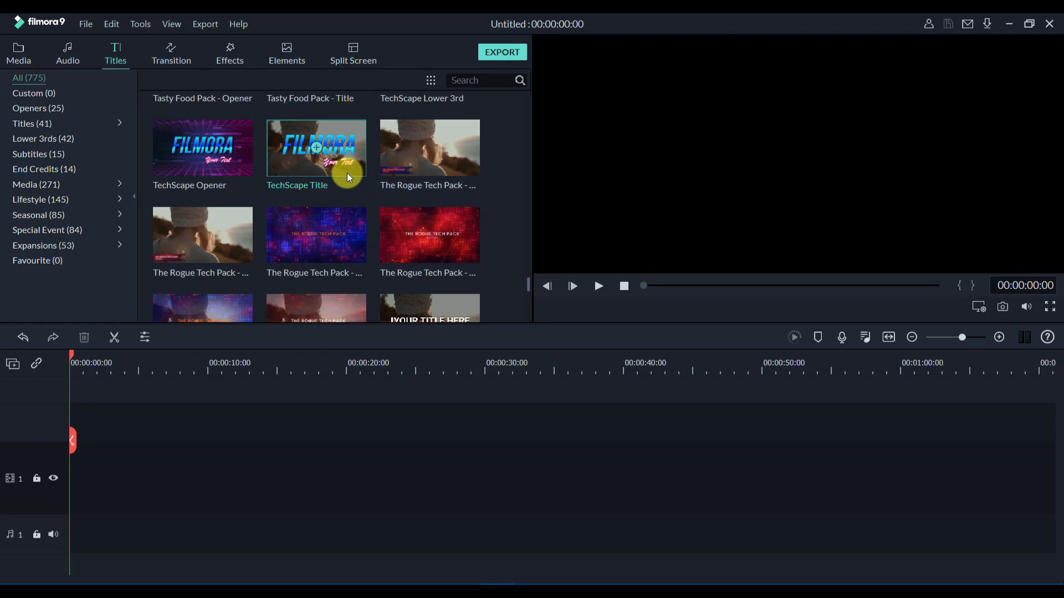
# Preview the blue Rogue Tech Pack title and Sparkle Pack - Opener 2.
pyautogui.click(341, 232)
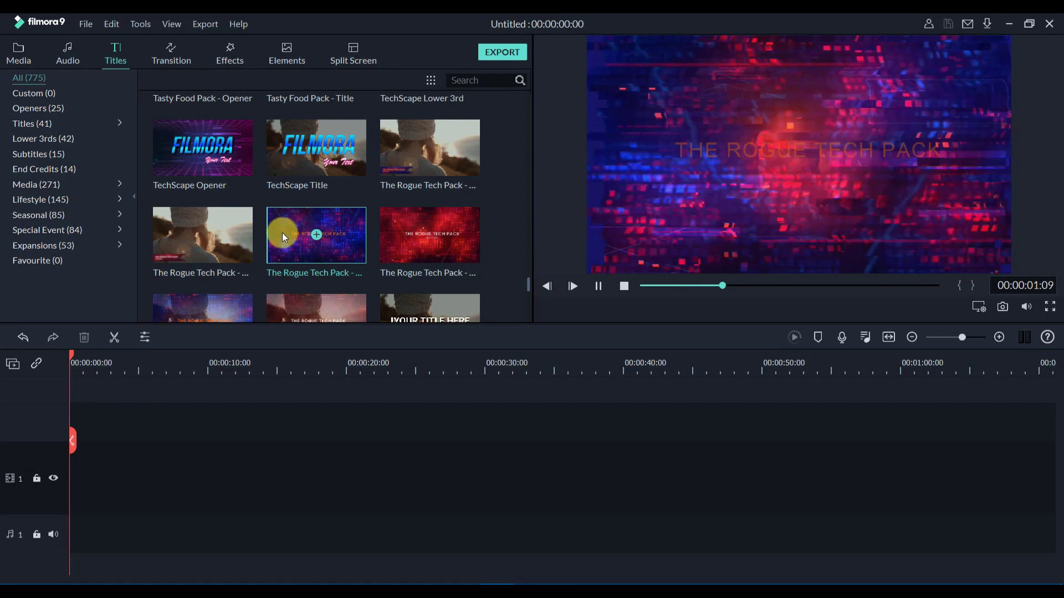
pyautogui.scroll(4, 294, 213)
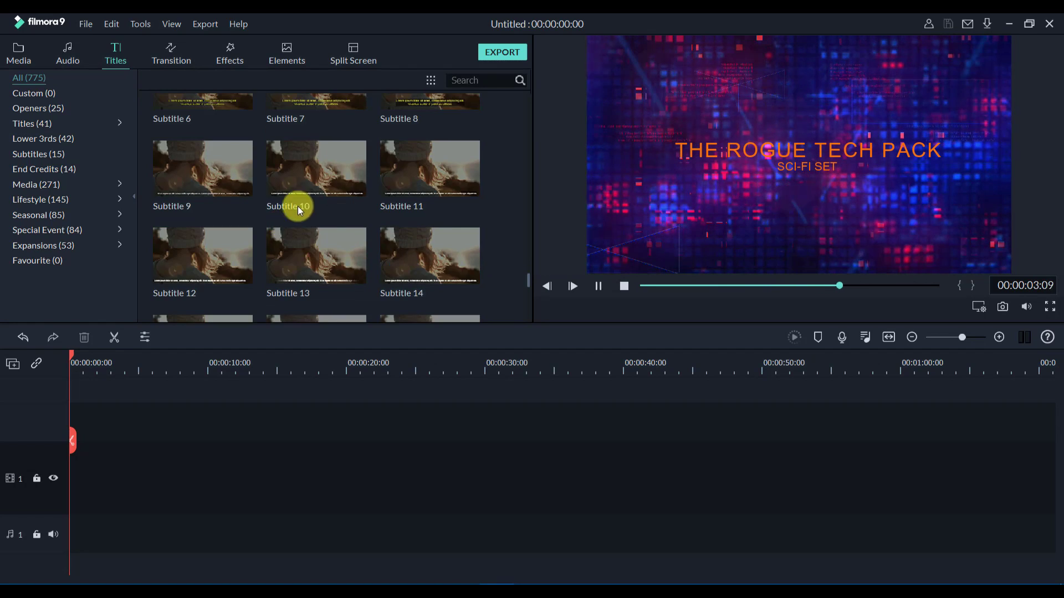
pyautogui.scroll(5, 328, 185)
pyautogui.click(348, 238)
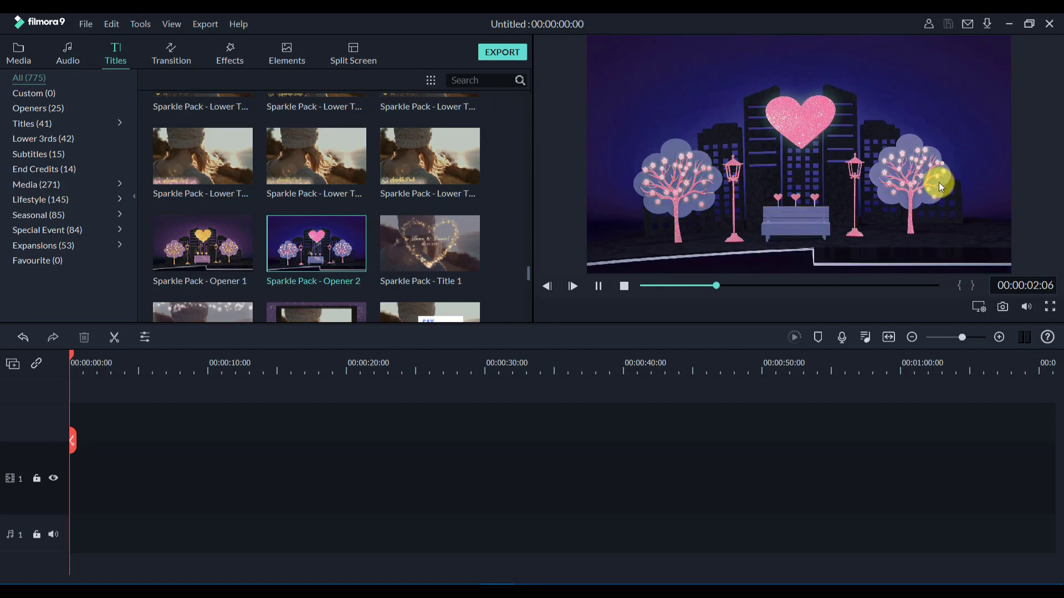
# Preview a Small Business Marketing title, the white Small Business Corporate title and Rustic Pack - Title 1.
pyautogui.scroll(3, 410, 227)
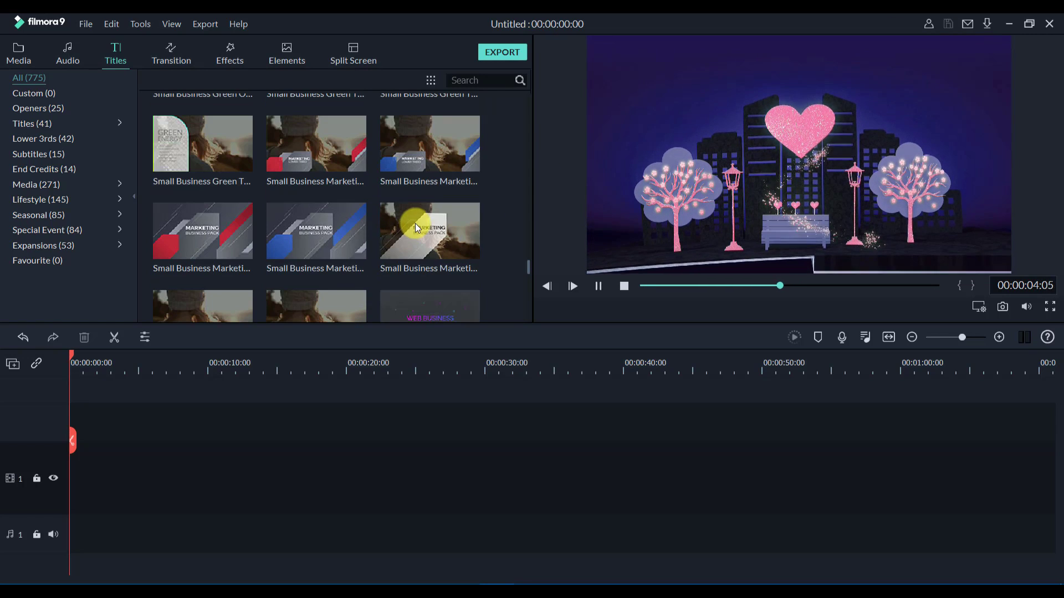
pyautogui.click(460, 238)
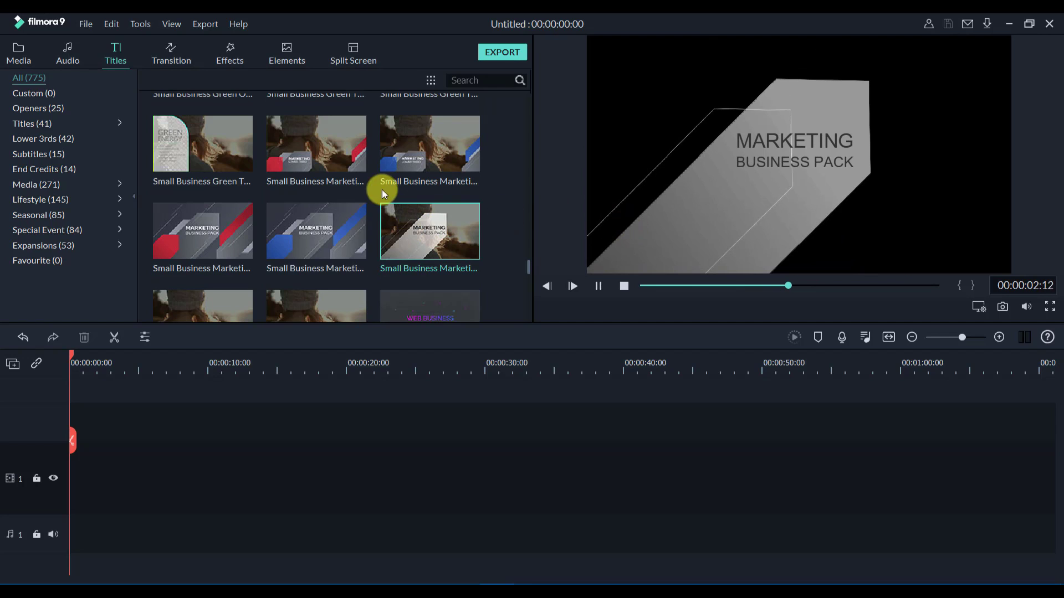
pyautogui.scroll(5, 373, 205)
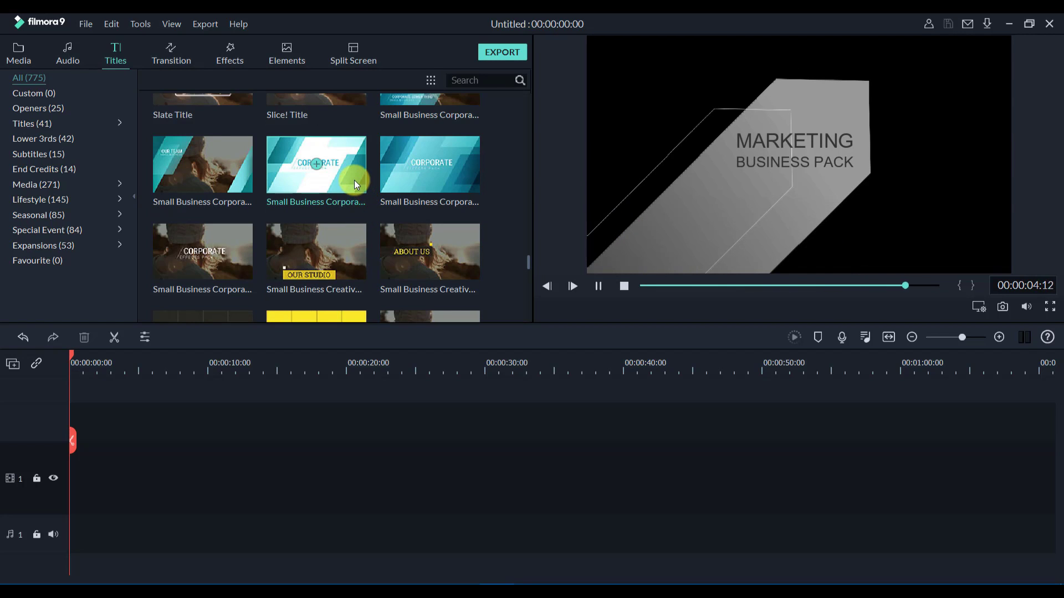
pyautogui.click(354, 181)
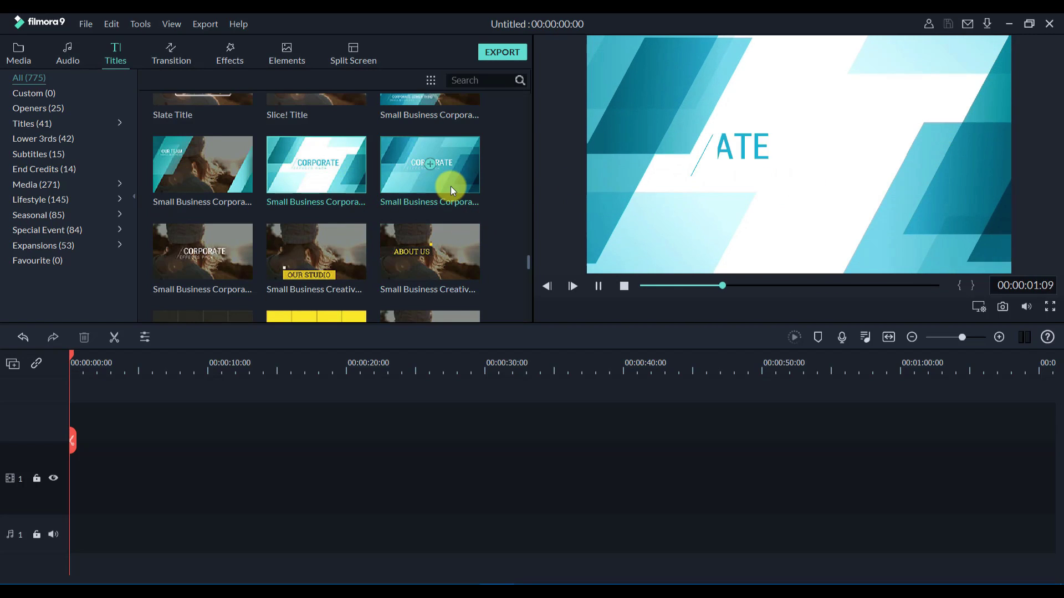
pyautogui.scroll(5, 451, 187)
pyautogui.click(468, 158)
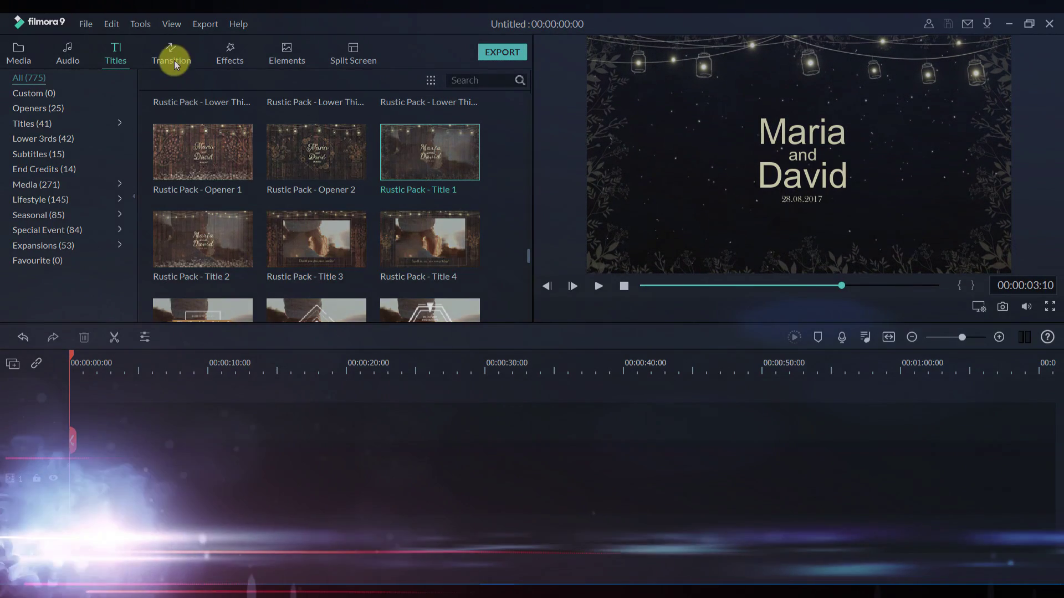
# Open the full transition library and preview Action Pack Transition 2 and Aliens! 1.
pyautogui.click(174, 61)
pyautogui.scroll(5, 394, 202)
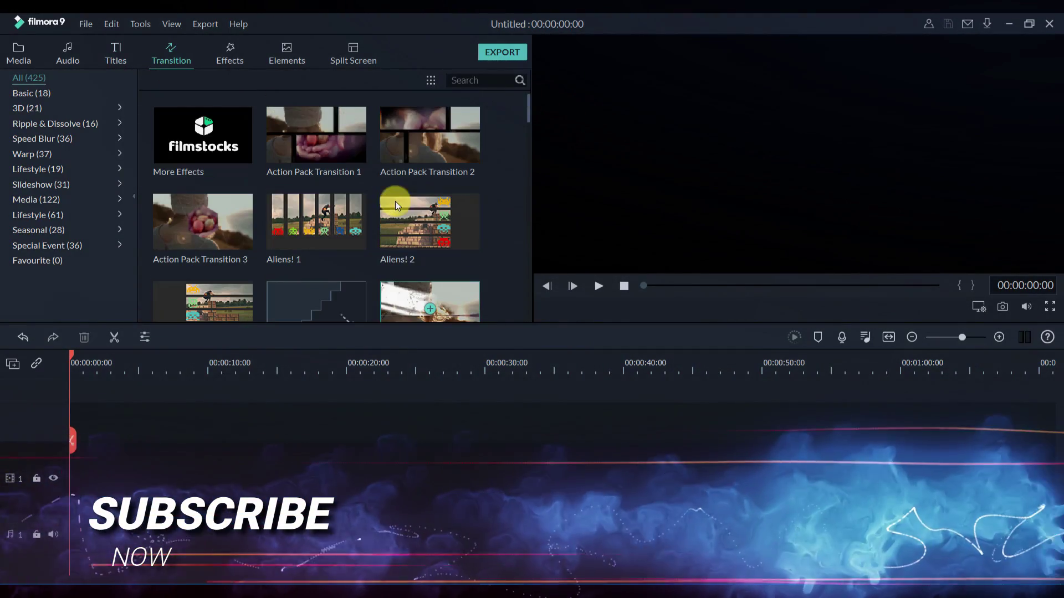
pyautogui.click(450, 156)
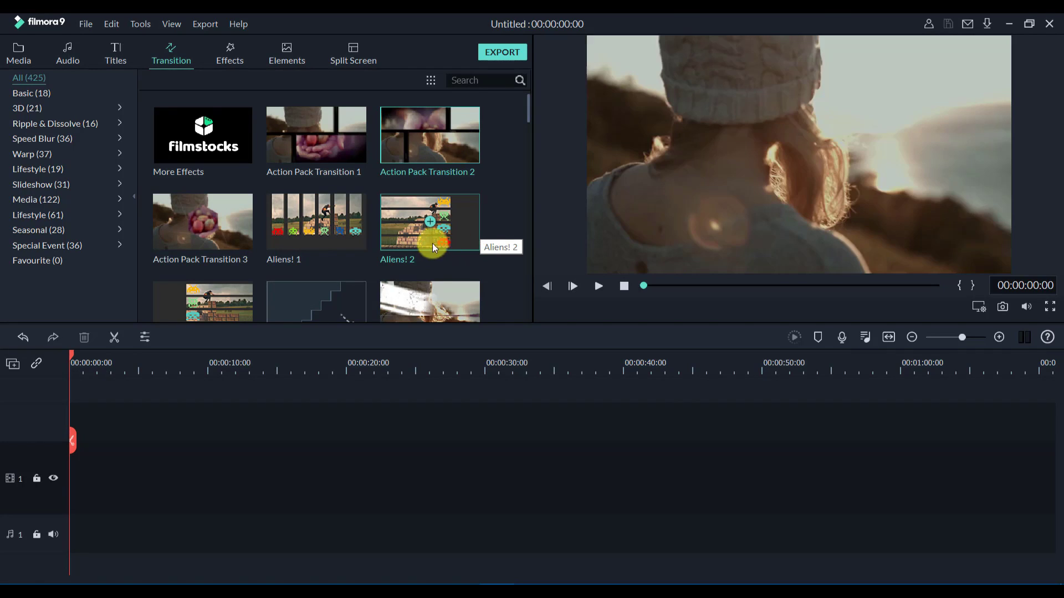
pyautogui.click(352, 234)
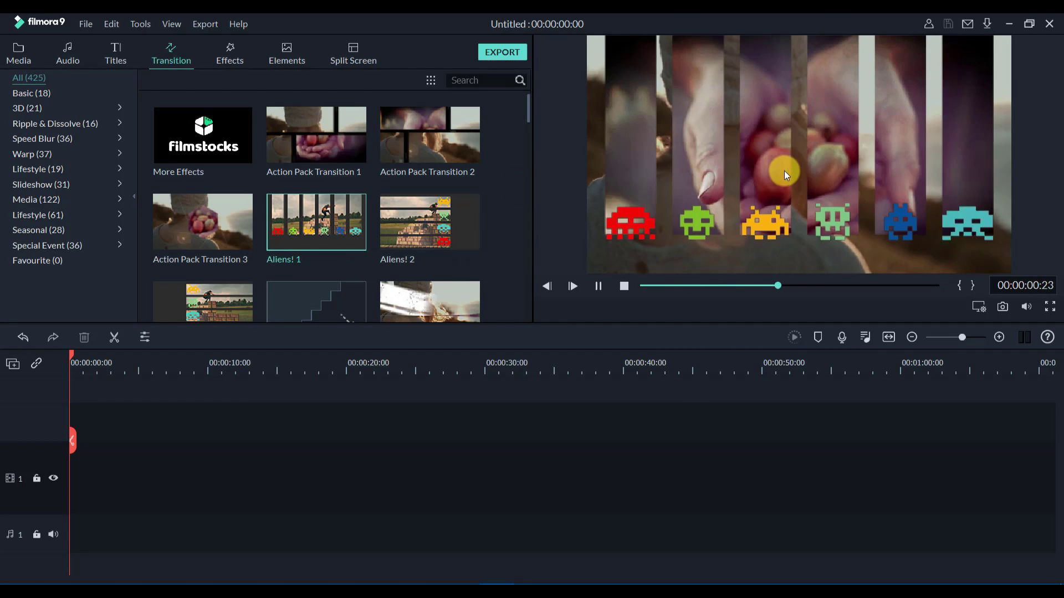
# Browse further through the transitions and preview Before You Go-Go 4, Before You Go-Go 5 and the Confetti Pack transition with horizontal bars.
pyautogui.scroll(-5, 333, 213)
pyautogui.click(343, 105)
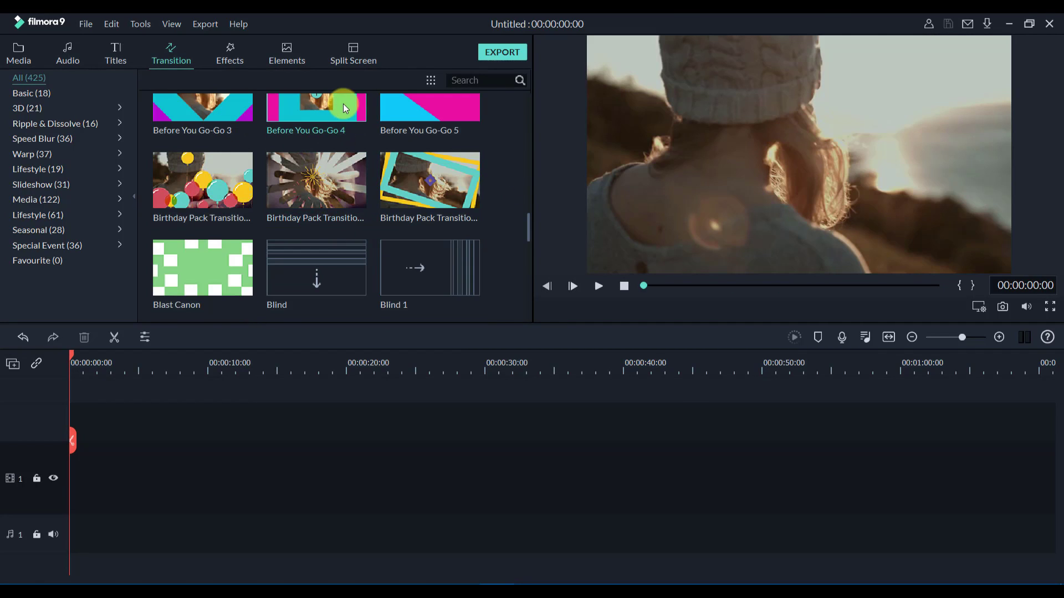
pyautogui.click(457, 106)
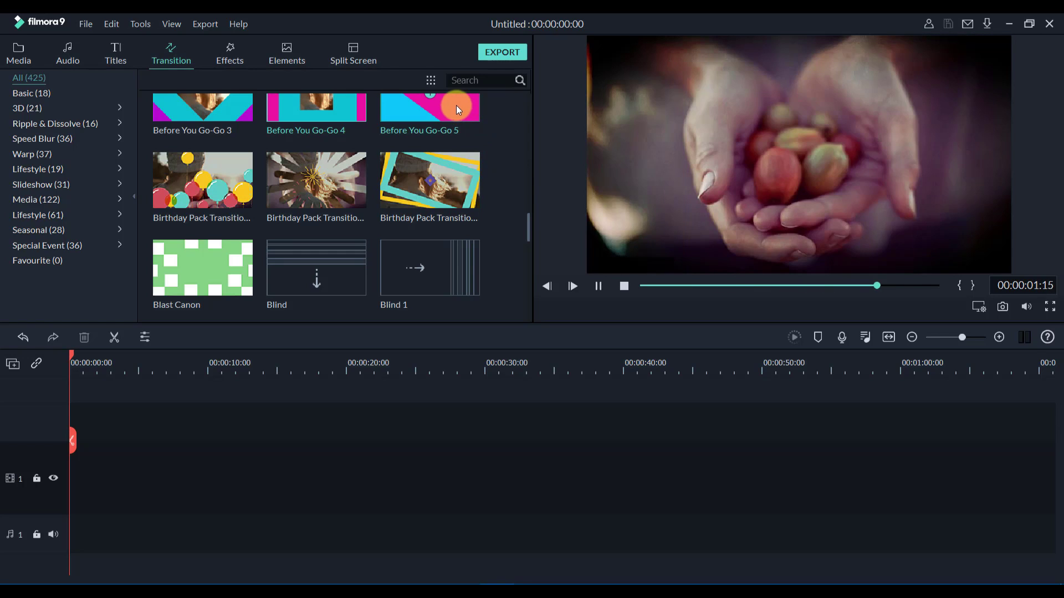
pyautogui.scroll(-5, 333, 205)
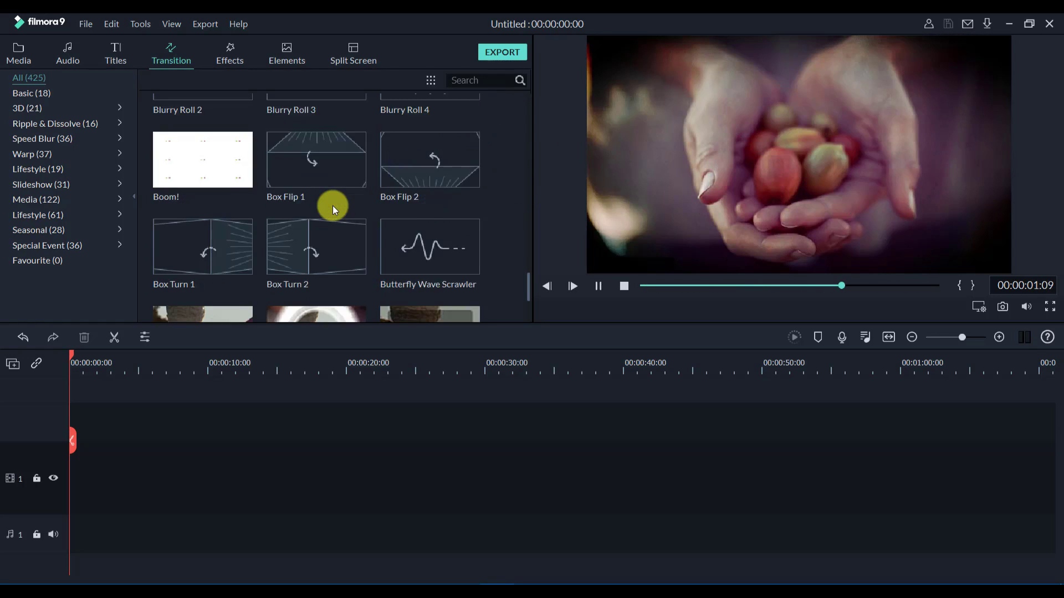
pyautogui.scroll(-5, 332, 205)
pyautogui.click(345, 286)
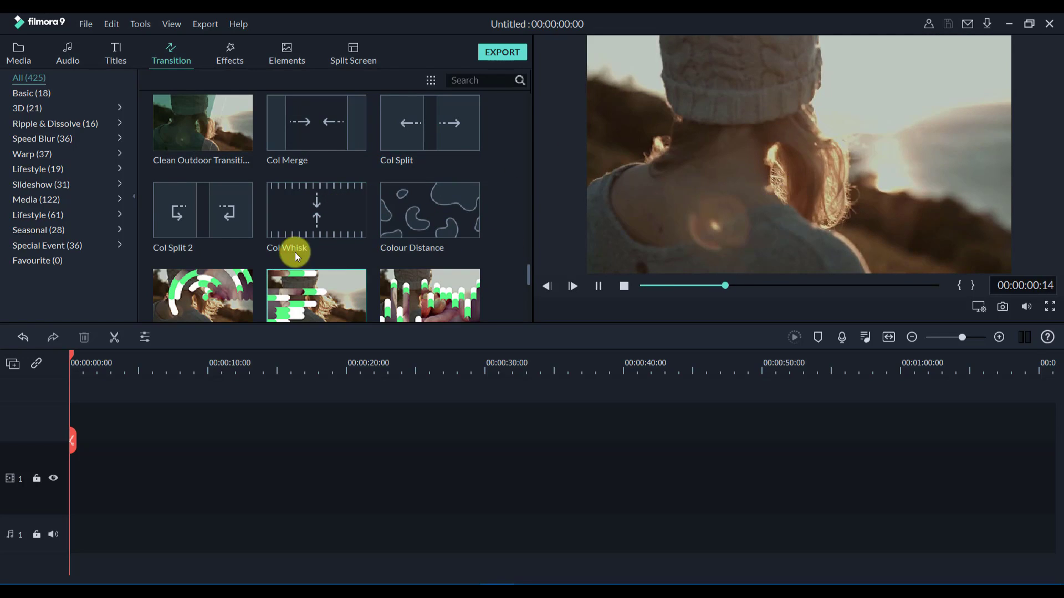
pyautogui.scroll(-5, 353, 218)
pyautogui.scroll(6, 327, 238)
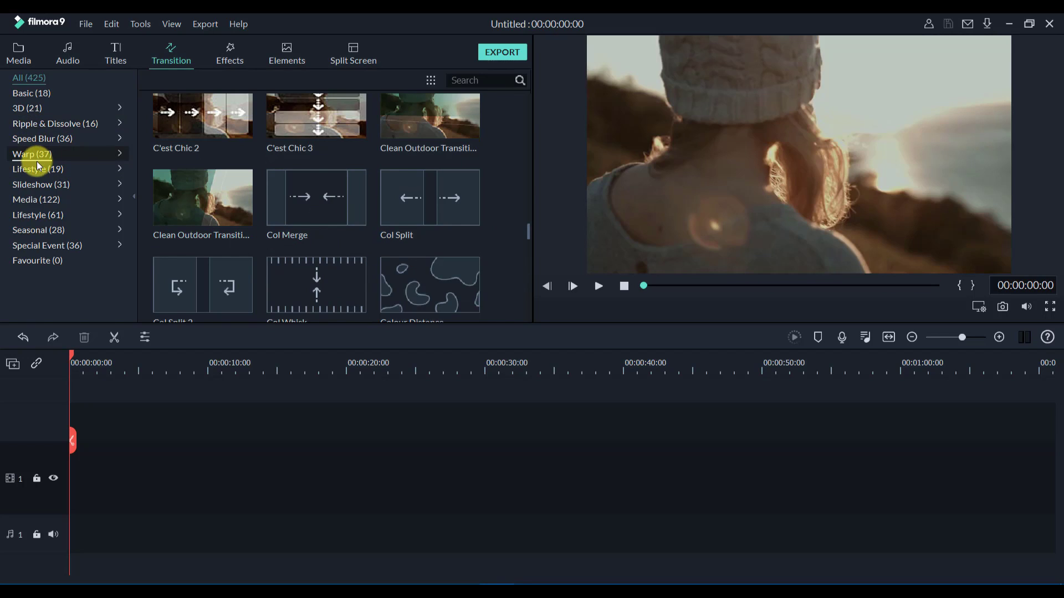
# Look through the transition categories from Ripple & Dissolve, Speed Blur and Warp down to Media and Special Event.
pyautogui.click(33, 123)
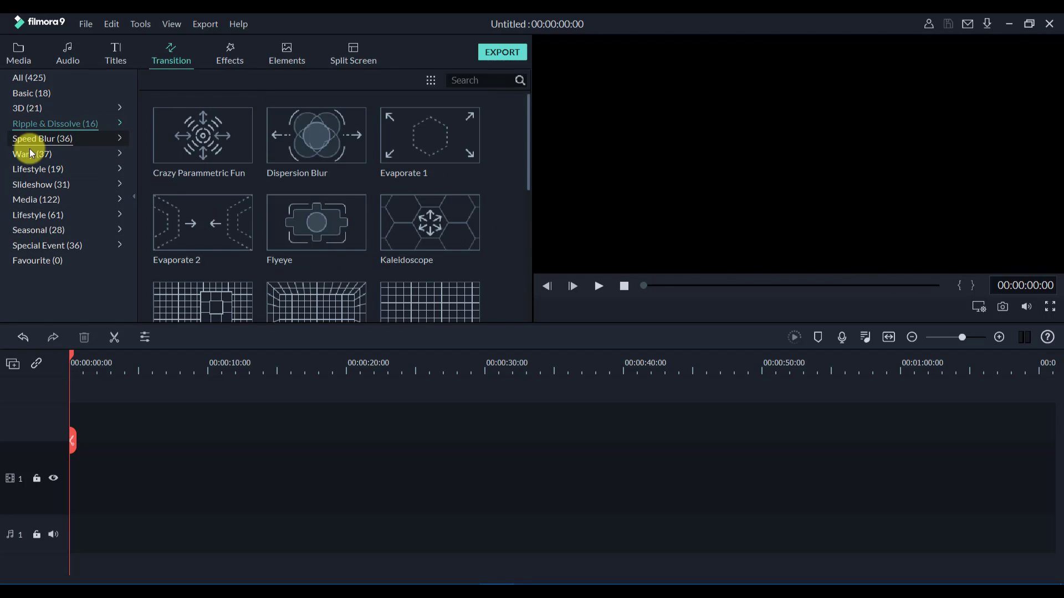
pyautogui.click(31, 145)
pyautogui.click(32, 159)
pyautogui.click(35, 172)
pyautogui.click(39, 185)
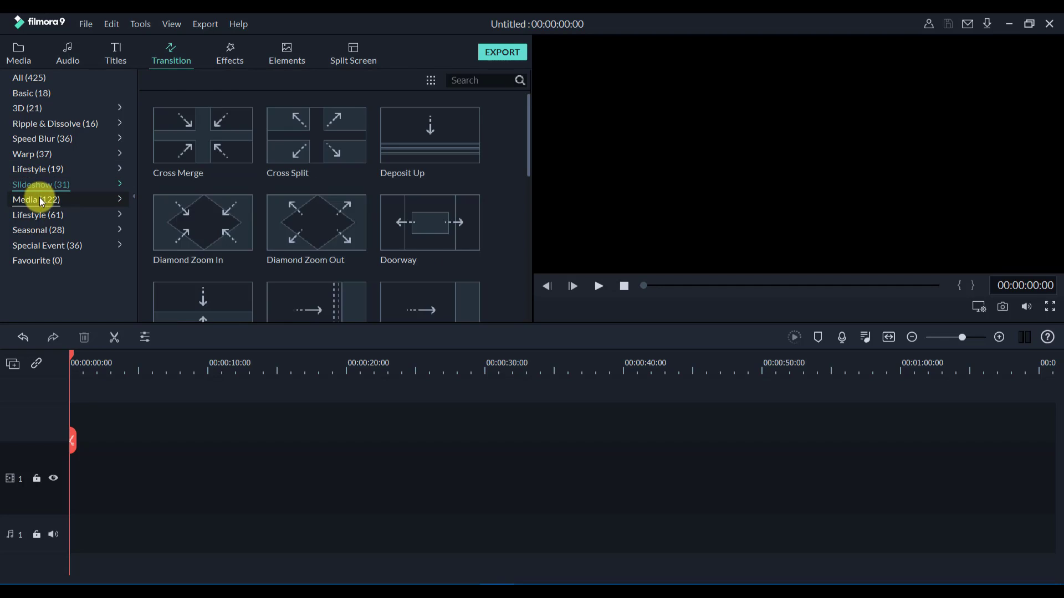
pyautogui.click(42, 200)
pyautogui.click(37, 245)
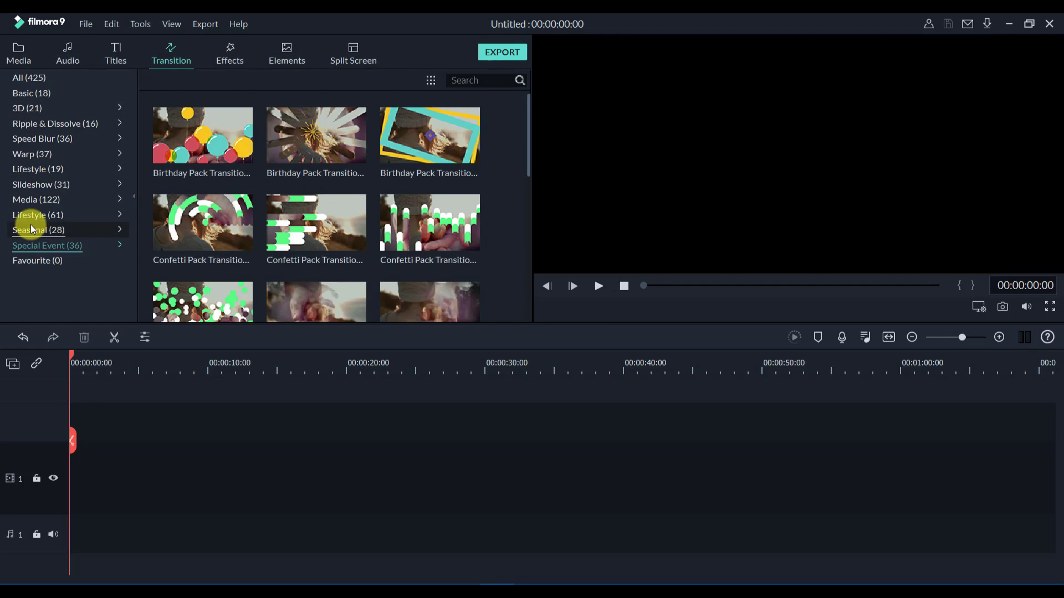
# Go back up through the transition categories from Seasonal to 3D and browse the Basic transitions.
pyautogui.click(31, 224)
pyautogui.click(31, 215)
pyautogui.click(32, 200)
pyautogui.click(33, 184)
pyautogui.click(31, 138)
pyautogui.click(31, 123)
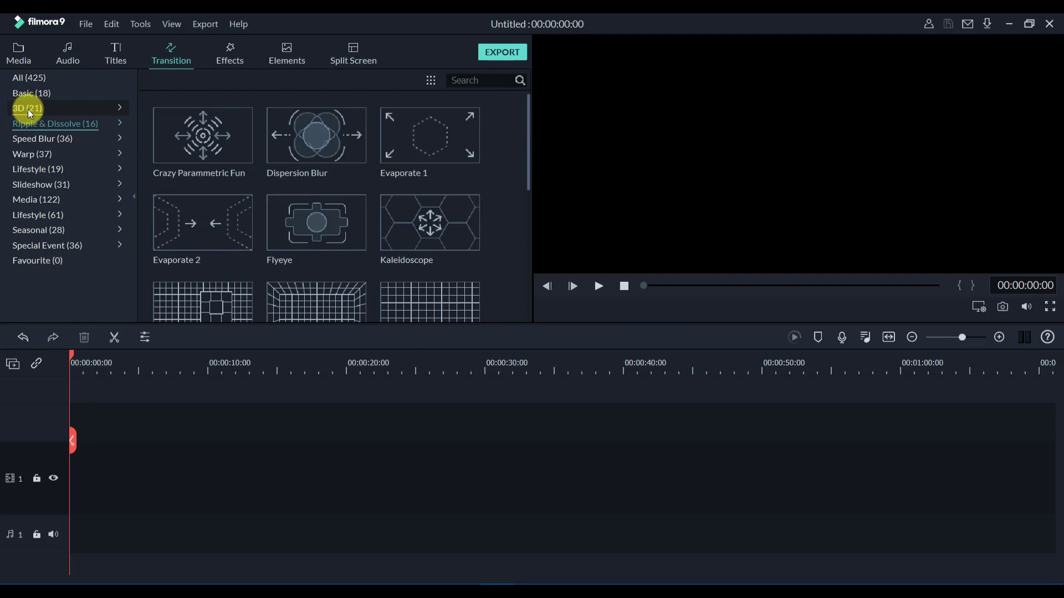
pyautogui.click(28, 108)
pyautogui.click(28, 92)
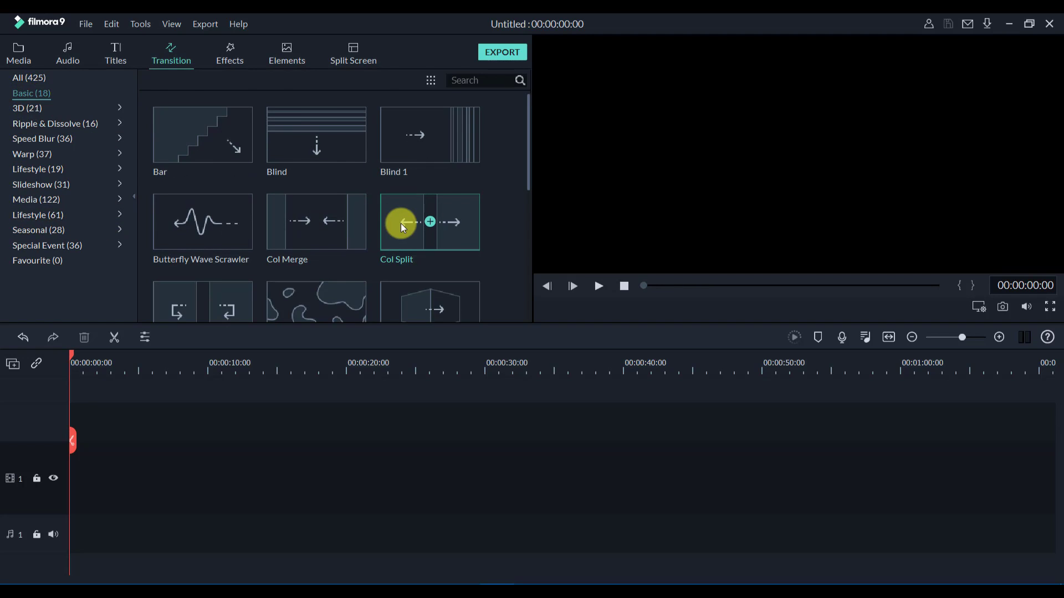
pyautogui.scroll(-5, 401, 224)
pyautogui.scroll(5, 408, 228)
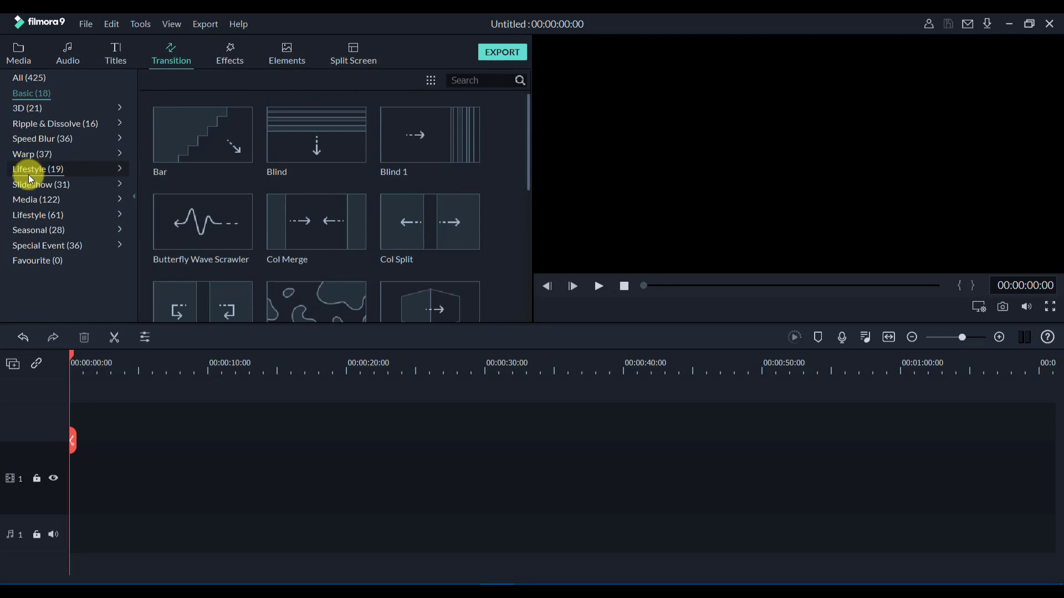
# Show the Ripple & Dissolve transitions and preview Crazy Parametric Fun and Evaporate 1.
pyautogui.click(22, 124)
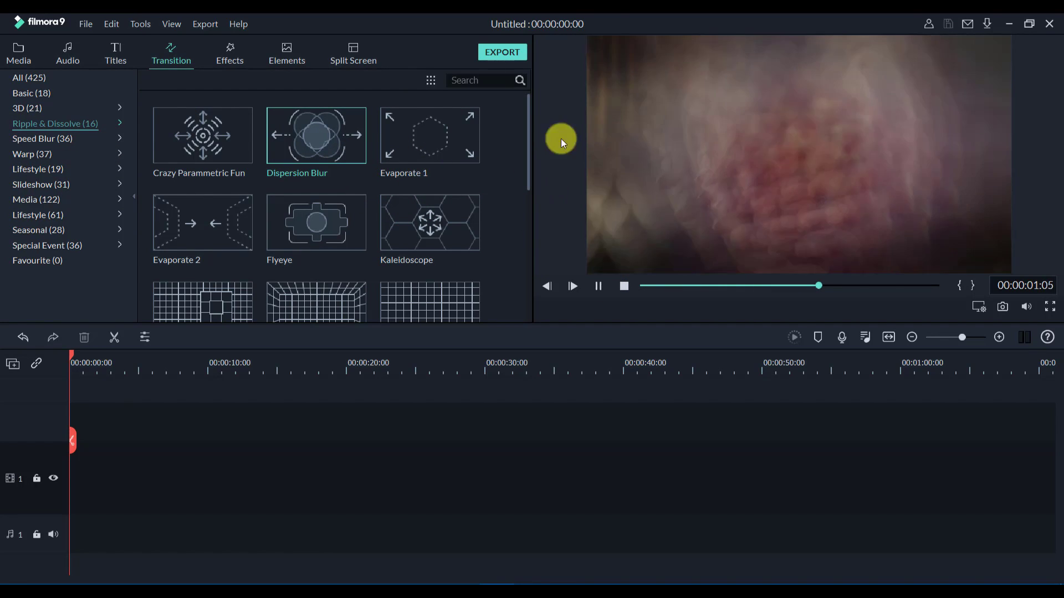
pyautogui.click(229, 139)
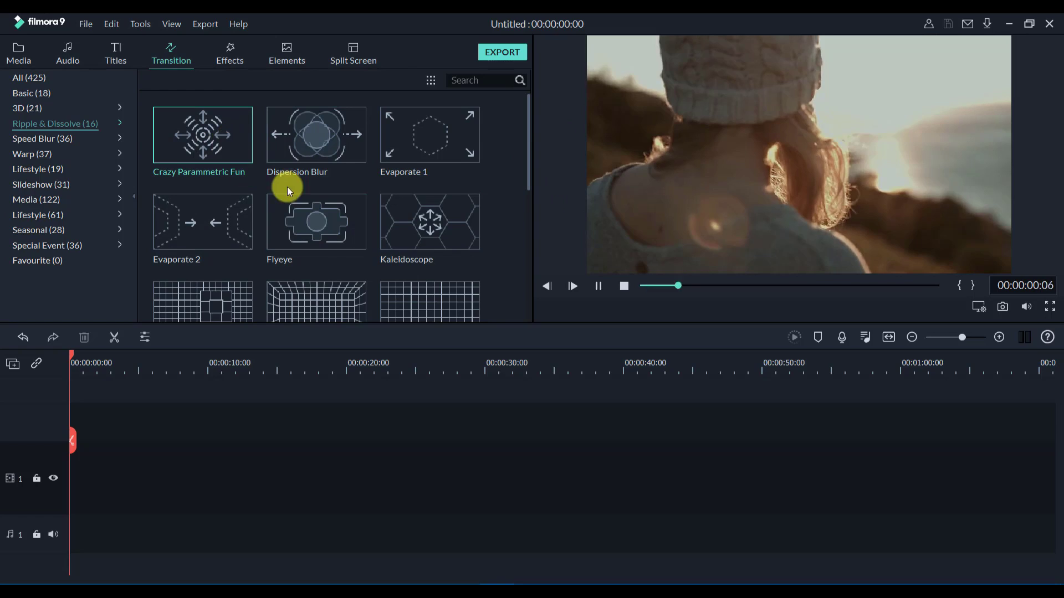
pyautogui.click(451, 149)
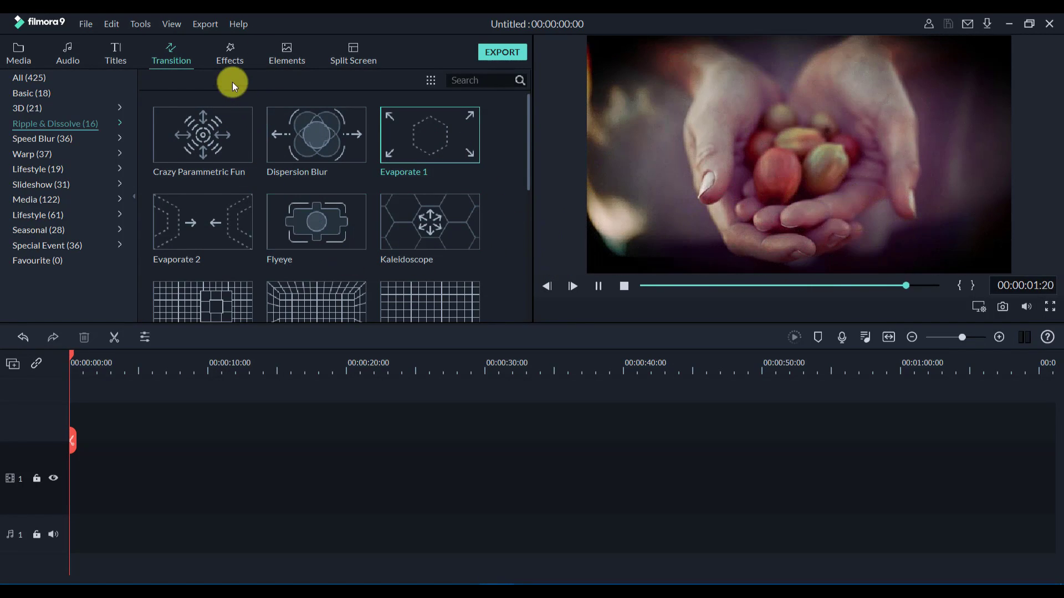
# Open the full effects library and preview the framed Cafe Barista Pack overlay.
pyautogui.click(230, 51)
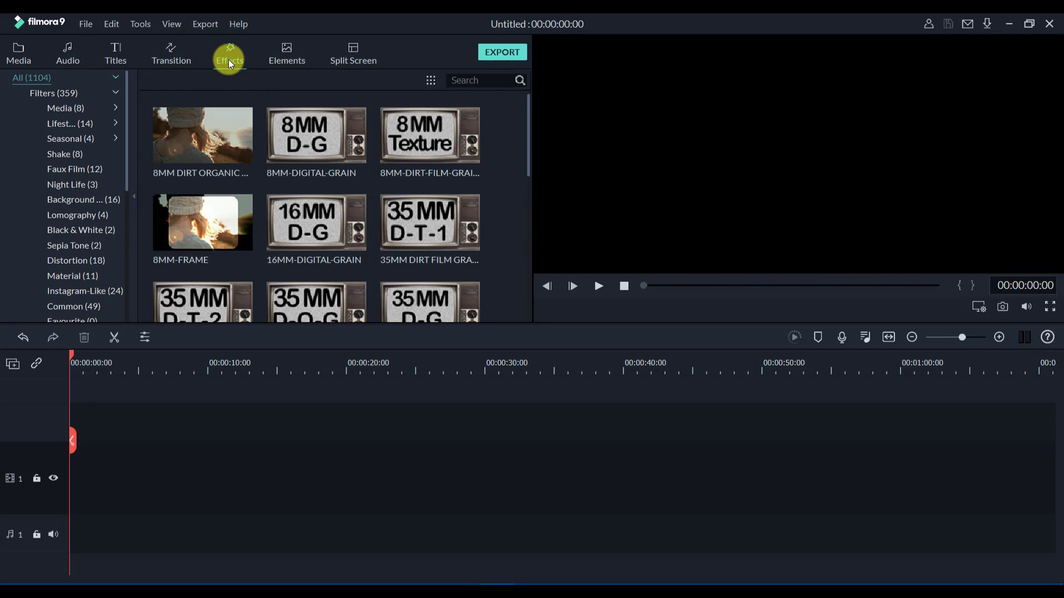
pyautogui.scroll(-10, 239, 171)
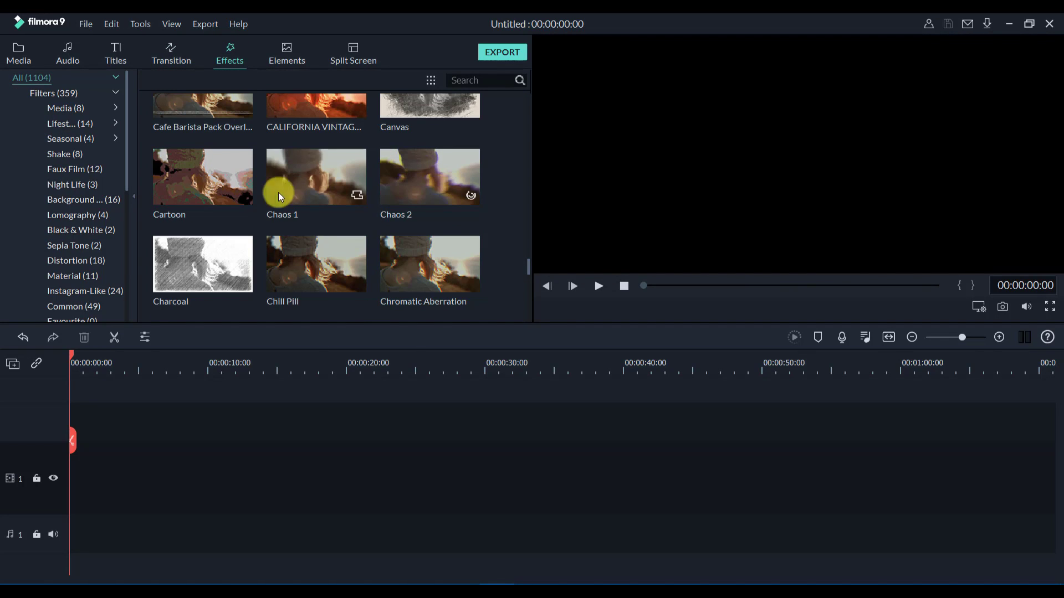
pyautogui.scroll(3, 328, 208)
pyautogui.click(347, 235)
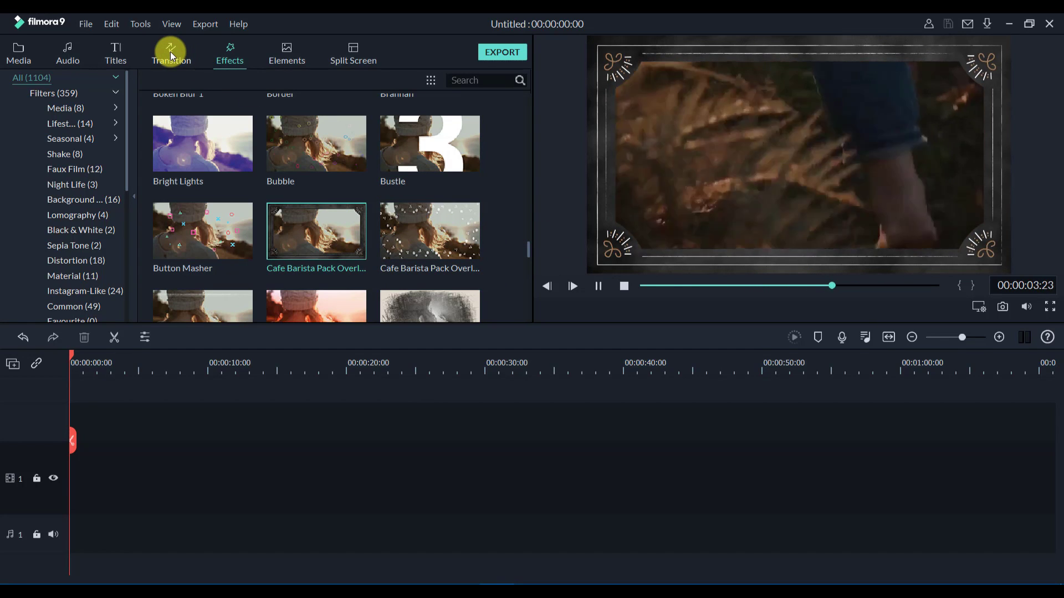
pyautogui.moveTo(319, 219)
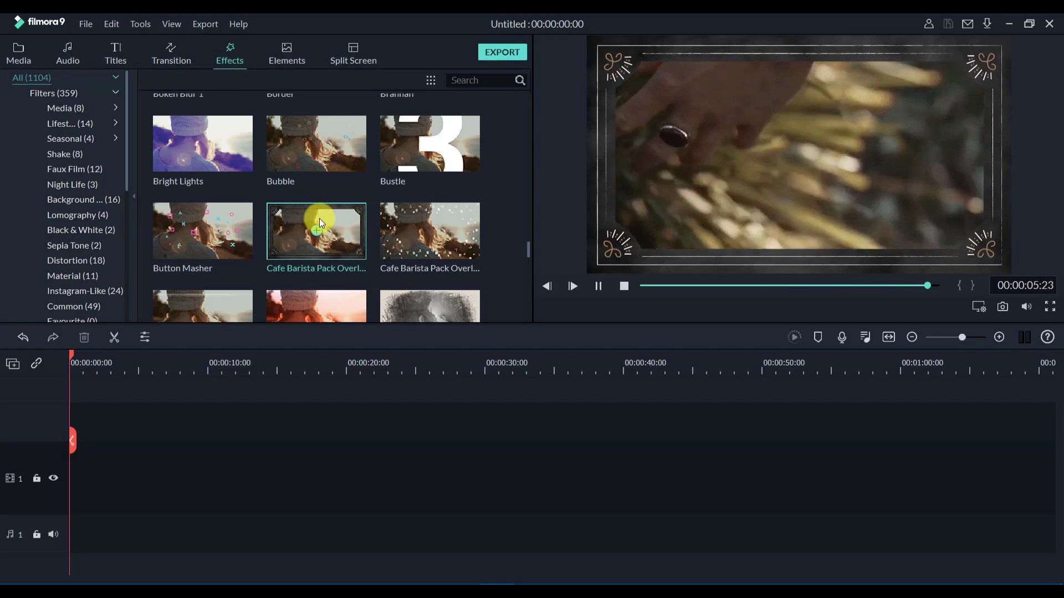
# Browse further through the effects and preview a bokeh overlay, the Jigsaw D filter and the red-tinted filter below Mirror.
pyautogui.scroll(-15, 321, 227)
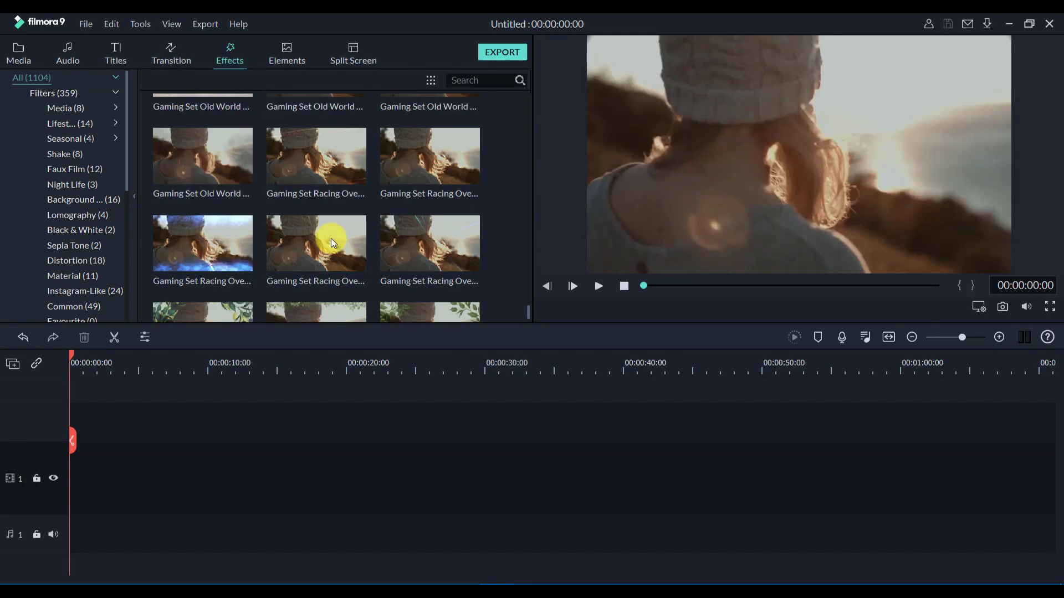
pyautogui.scroll(-5, 331, 233)
pyautogui.click(331, 225)
pyautogui.scroll(-3, 373, 238)
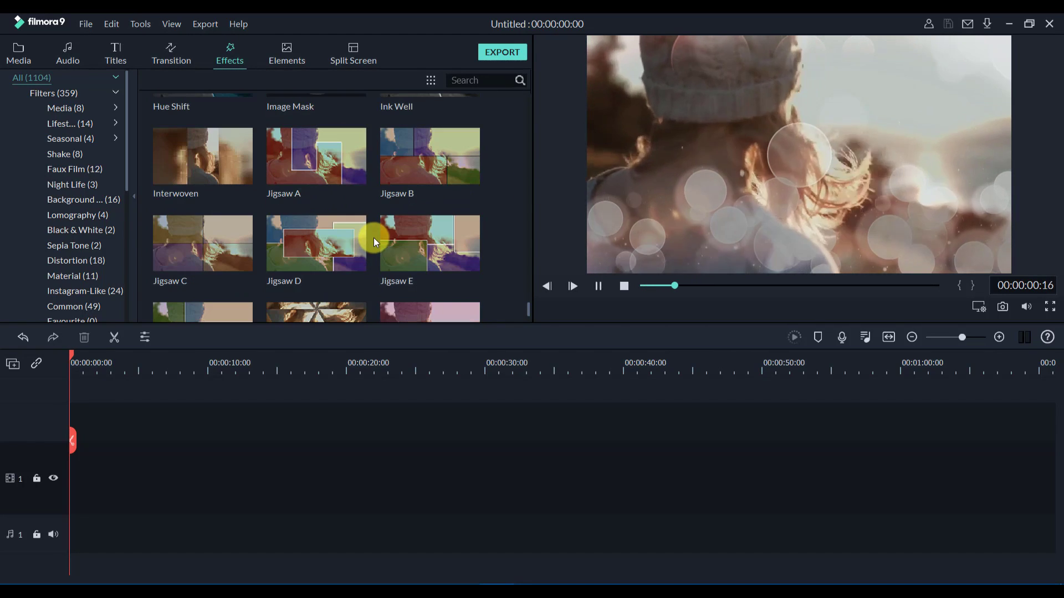
pyautogui.click(348, 251)
pyautogui.scroll(-5, 417, 245)
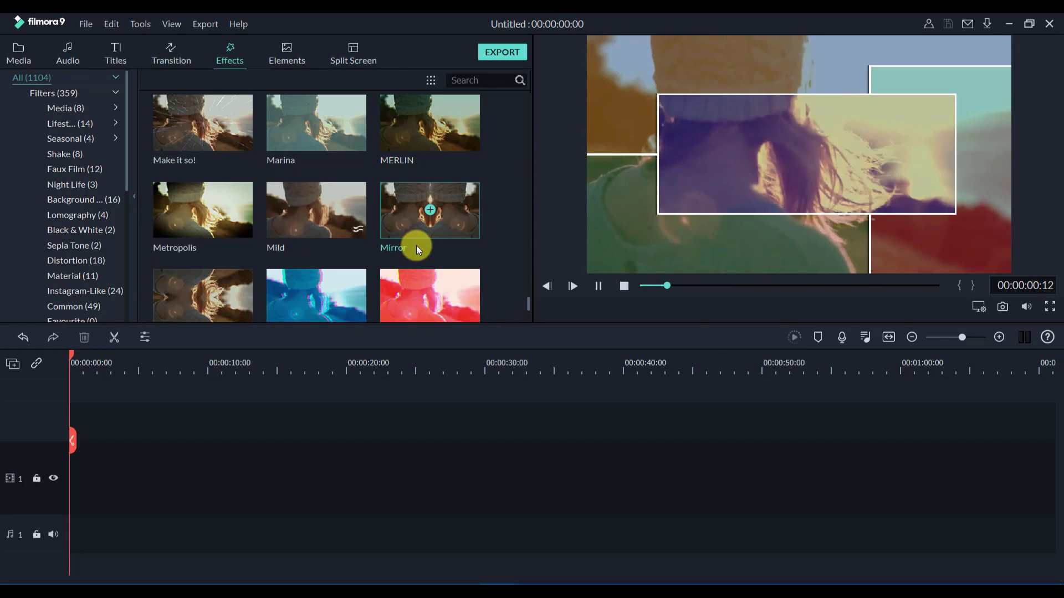
pyautogui.click(456, 288)
pyautogui.scroll(-9, 388, 191)
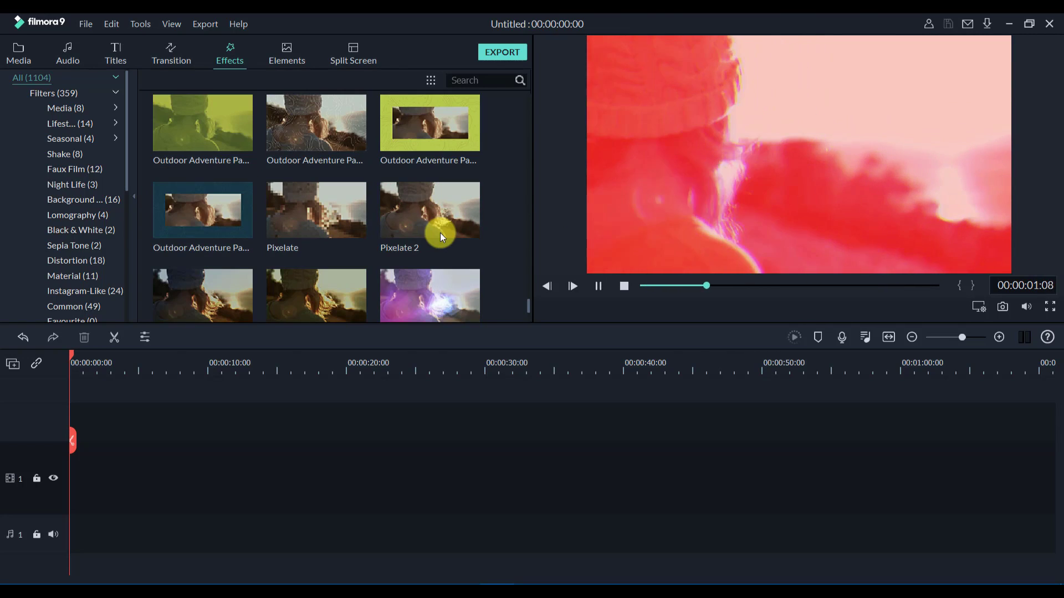
# Look through the filter and overlay categories, including the Lifestyle and Faux Film filters and the Old Film overlays.
pyautogui.scroll(-5, 62, 238)
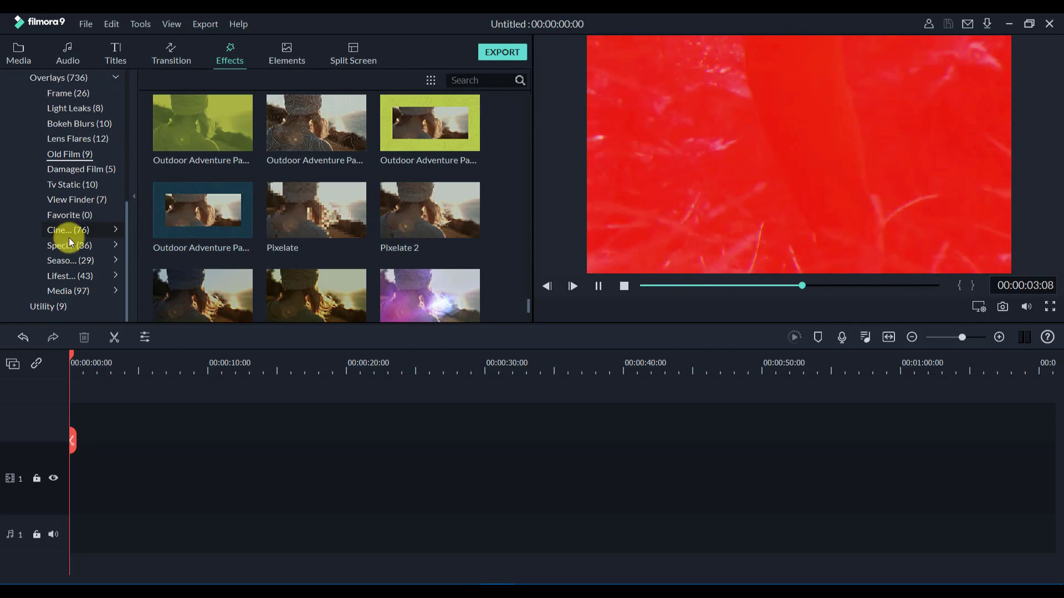
pyautogui.scroll(6, 72, 271)
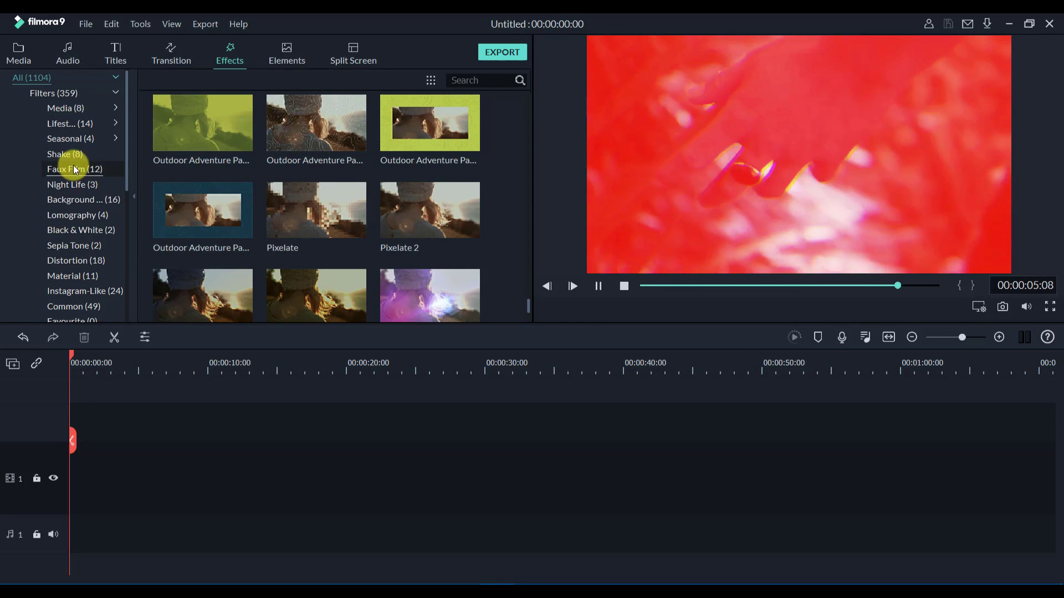
pyautogui.click(63, 124)
pyautogui.click(66, 169)
pyautogui.scroll(-4, 69, 232)
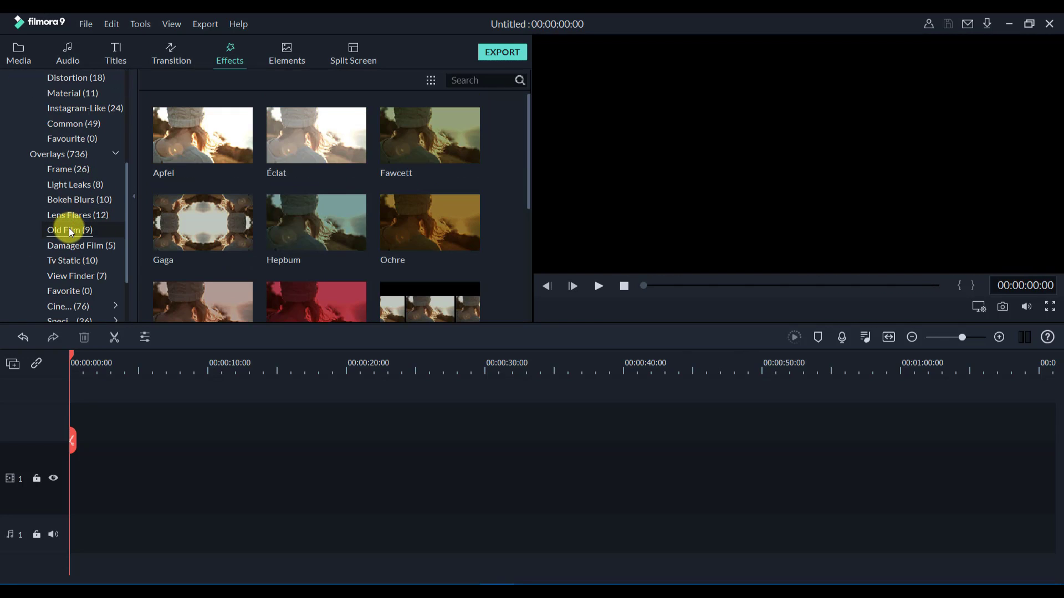
pyautogui.click(69, 230)
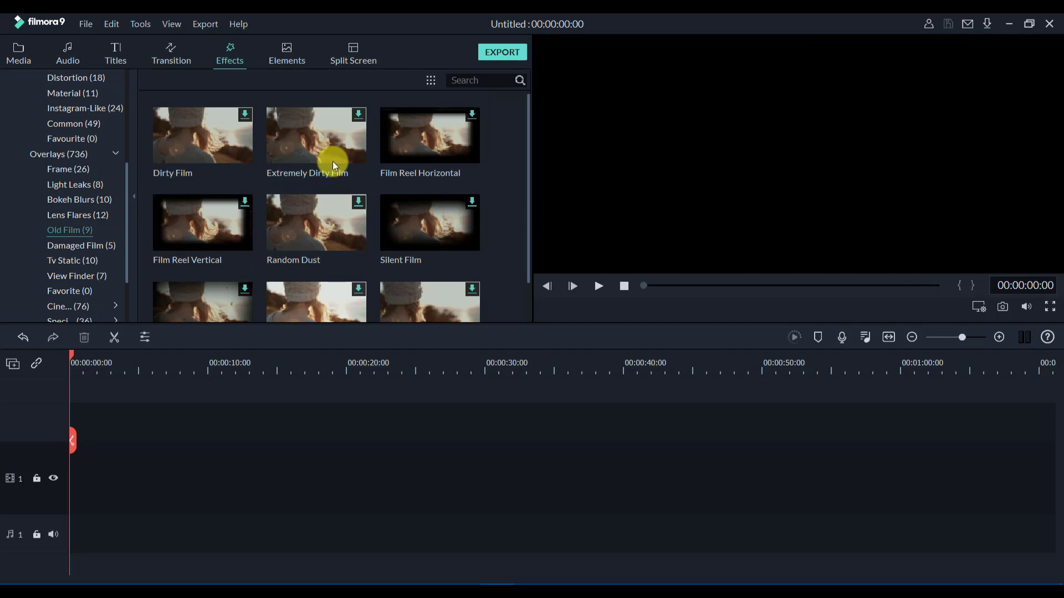
# Look over the Emoji elements, then browse the Vfx elements and preview Blast - 17.
pyautogui.click(281, 46)
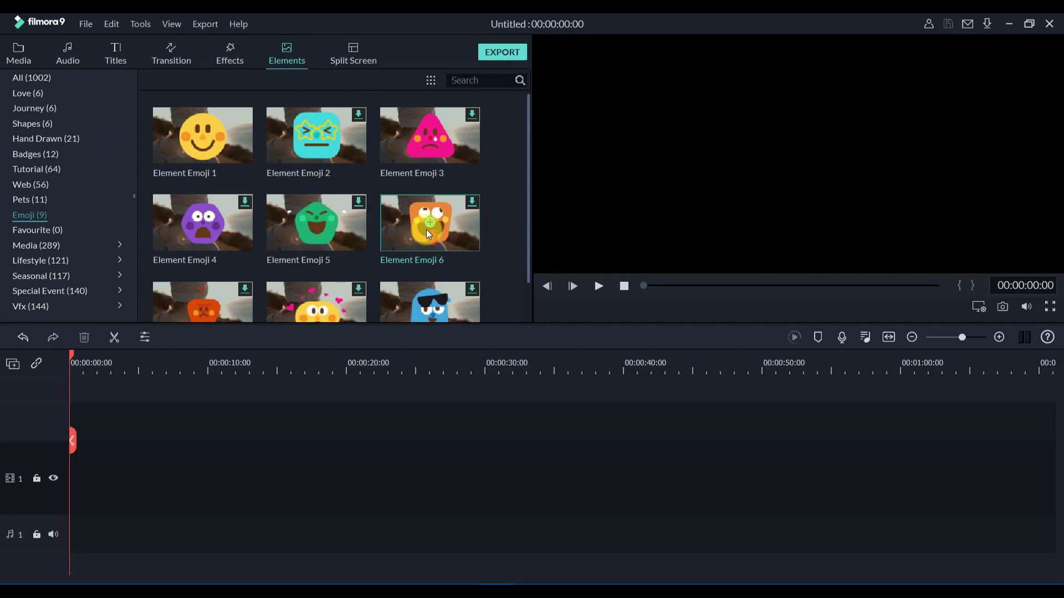
pyautogui.scroll(-1, 428, 229)
pyautogui.click(42, 304)
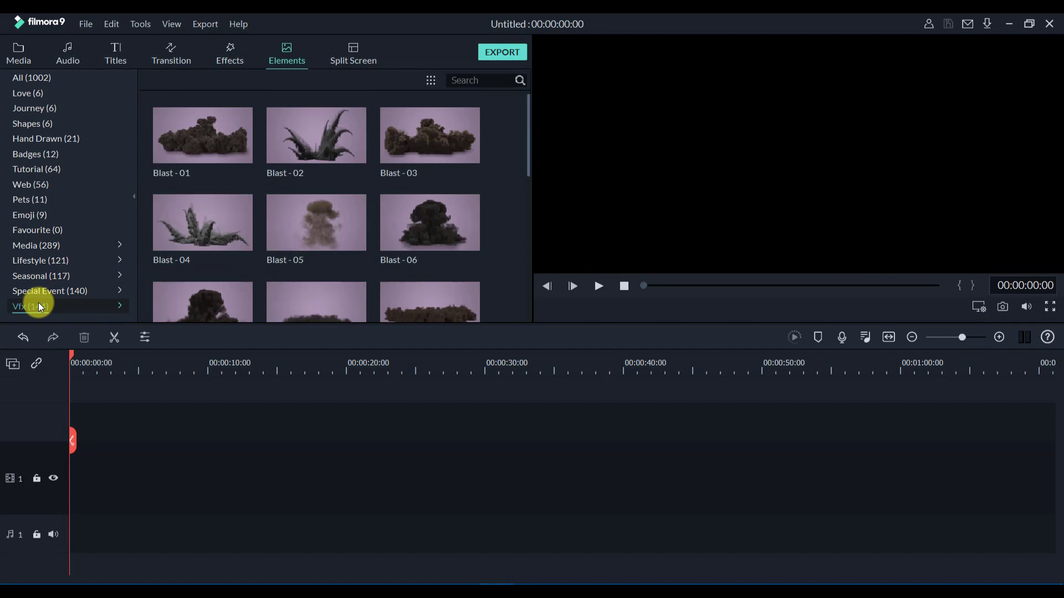
pyautogui.scroll(-3, 376, 191)
pyautogui.scroll(-2, 377, 191)
pyautogui.click(351, 195)
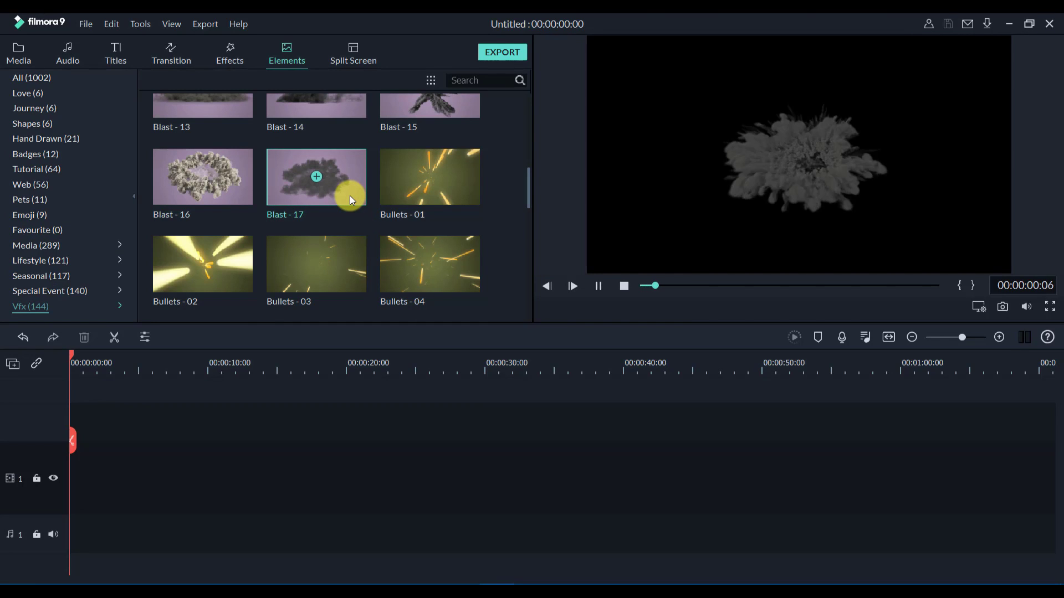
# Preview the Vfx elements Bullets - 01, Bullets - 04 and the blue lightning element below Destruction - 07.
pyautogui.click(454, 191)
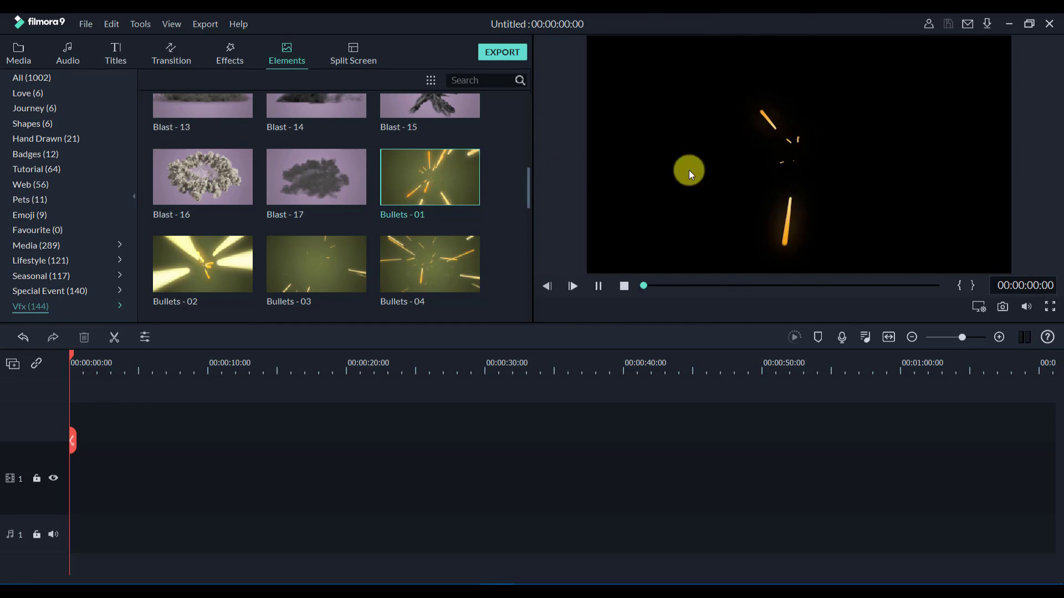
pyautogui.click(437, 271)
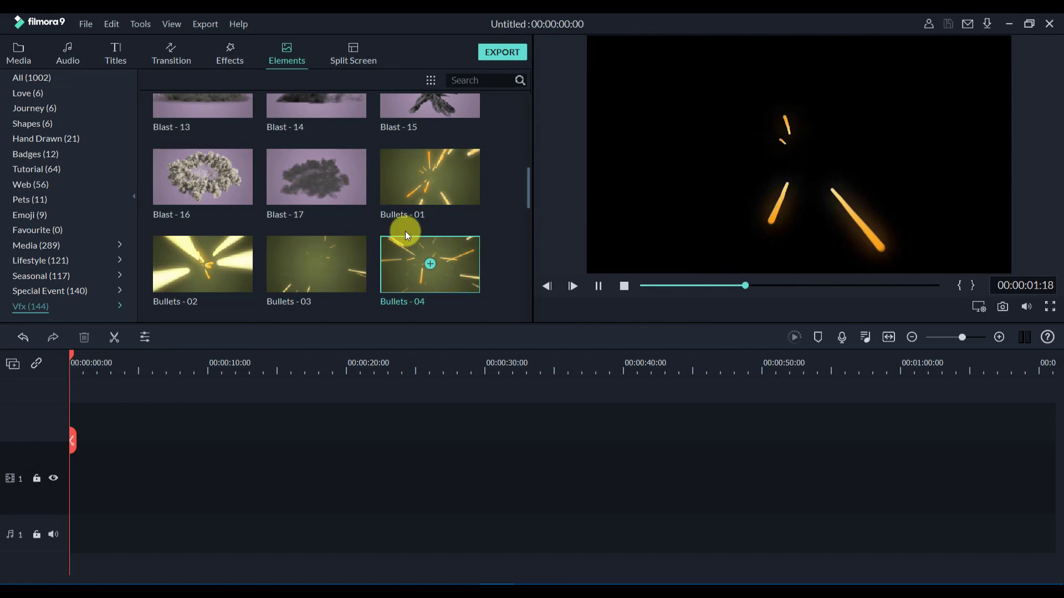
pyautogui.scroll(-4, 388, 233)
pyautogui.click(342, 284)
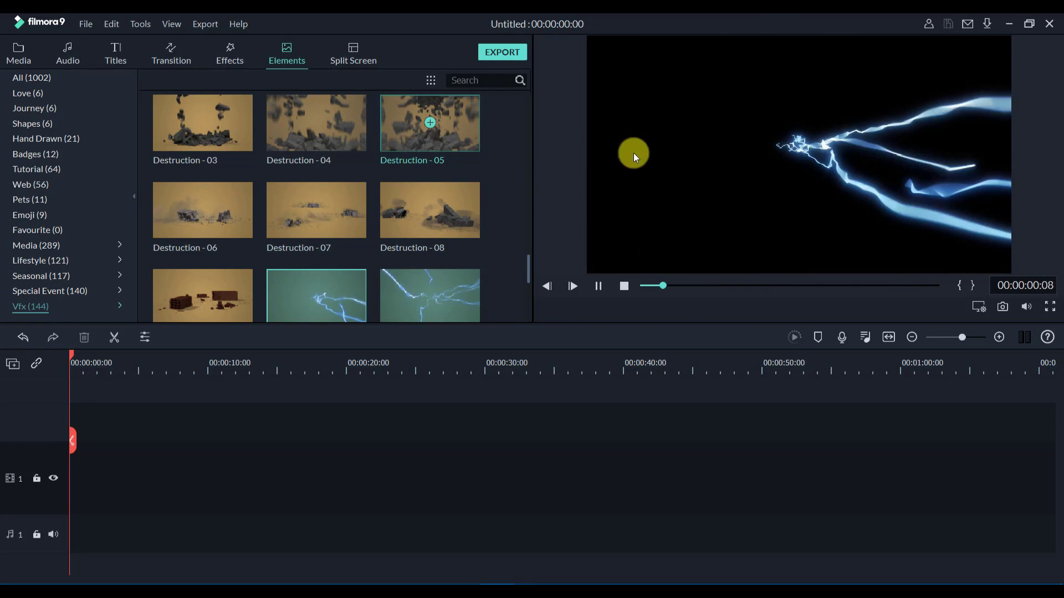
# Preview the smoke explosion element below Explosions - 16 and the Lasers - 14 element in the Vfx category.
pyautogui.scroll(-8, 350, 214)
pyautogui.click(347, 303)
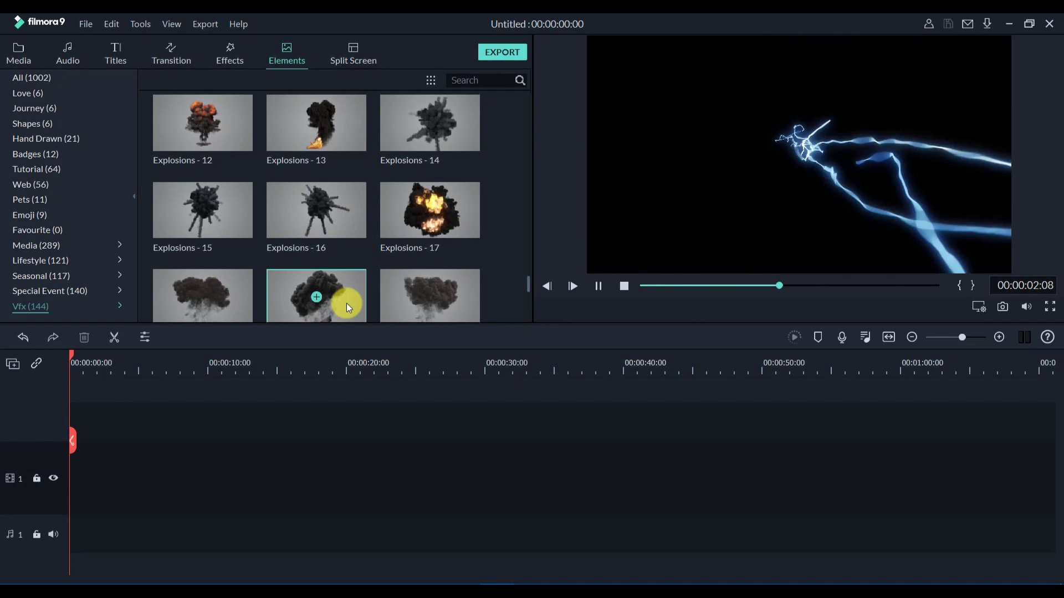
pyautogui.scroll(-5, 454, 211)
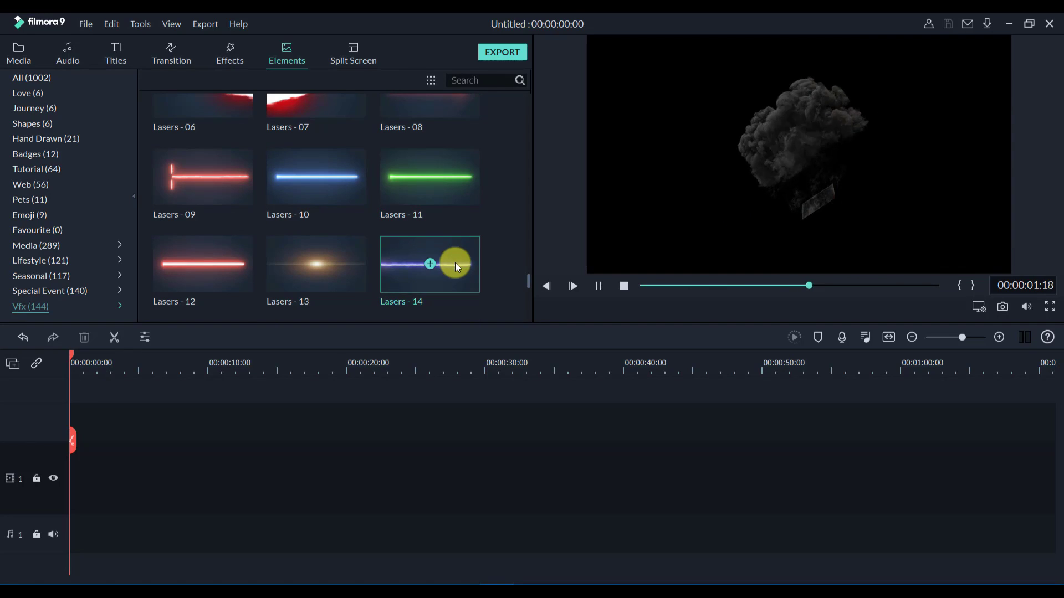
pyautogui.click(439, 247)
# Preview the Vfx elements Meteors - 12, Meteors - 13 and Meteors - 11.
pyautogui.scroll(-5, 288, 249)
pyautogui.click(333, 263)
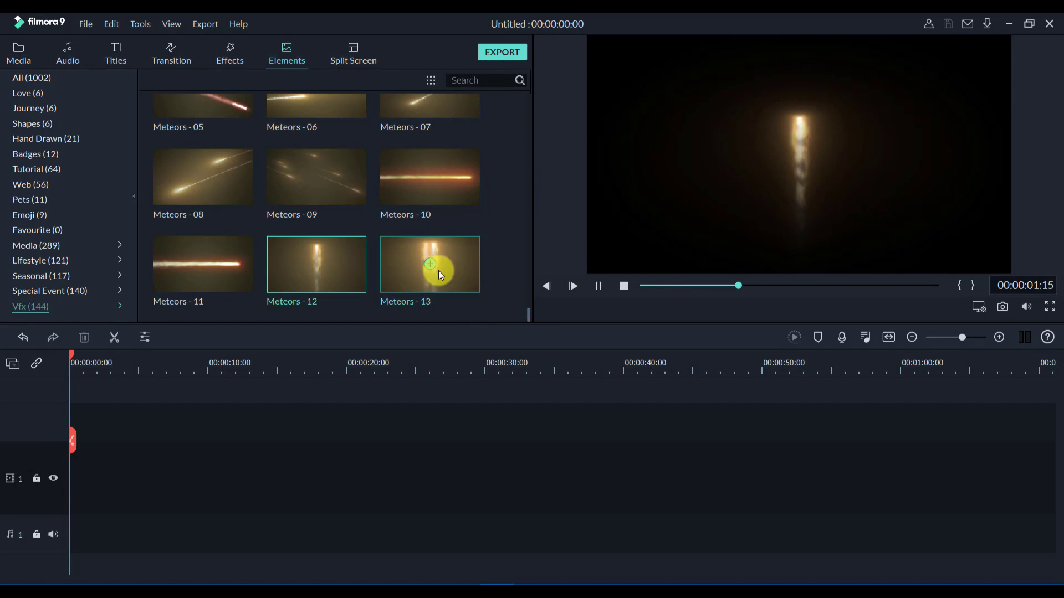
pyautogui.click(461, 270)
pyautogui.click(222, 272)
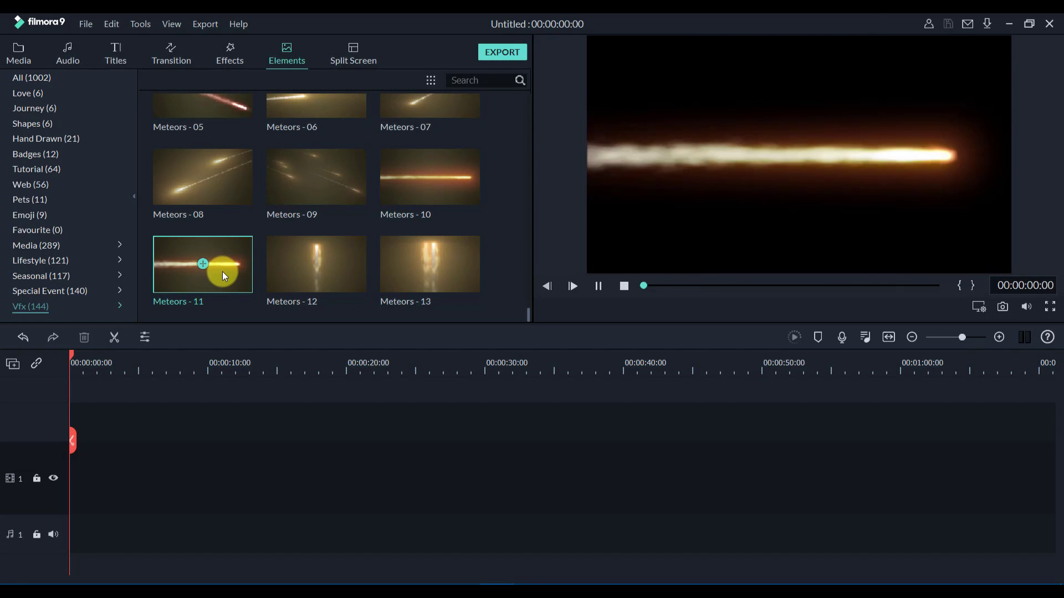
# Preview the Large Scale - 03 fire element and browse the Vfx elements around it.
pyautogui.scroll(10, 261, 188)
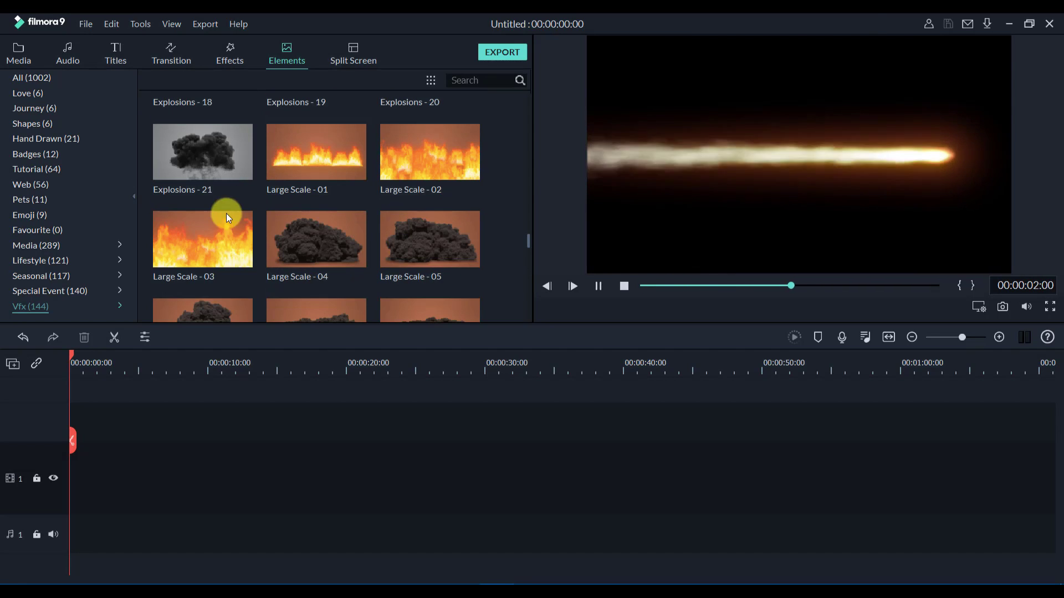
pyautogui.click(227, 221)
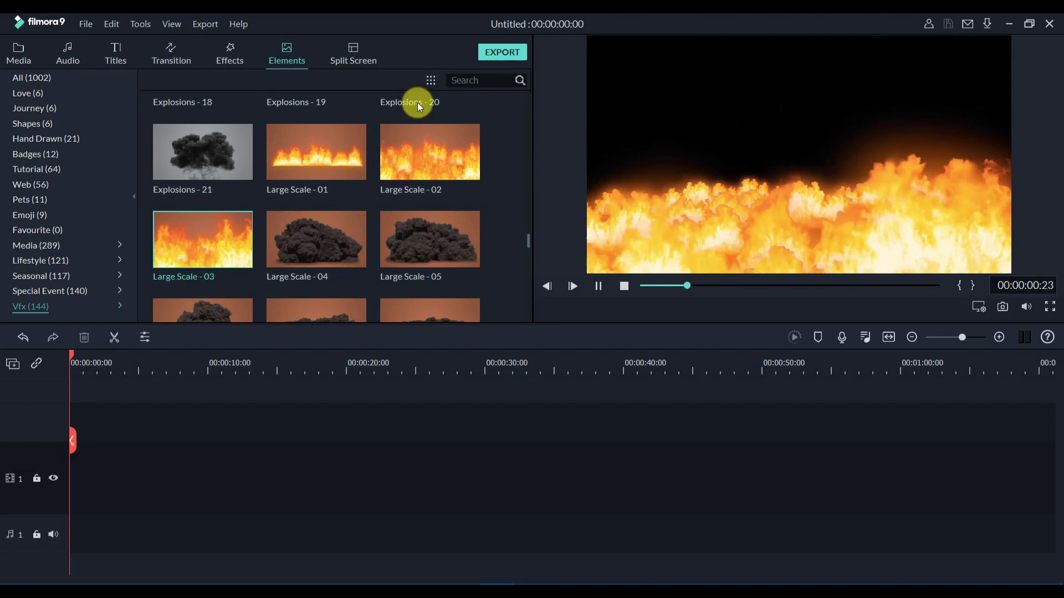
pyautogui.scroll(-5, 359, 181)
# Preview the Vfx elements Blast - 02, Blast - 03 and Blast - 06.
pyautogui.scroll(8, 355, 177)
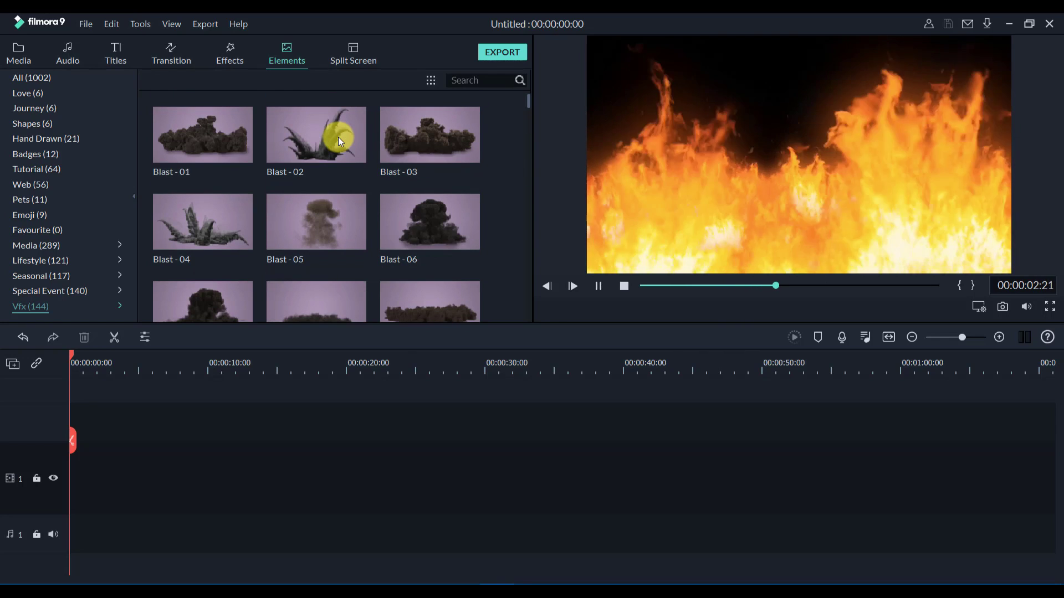
pyautogui.click(338, 138)
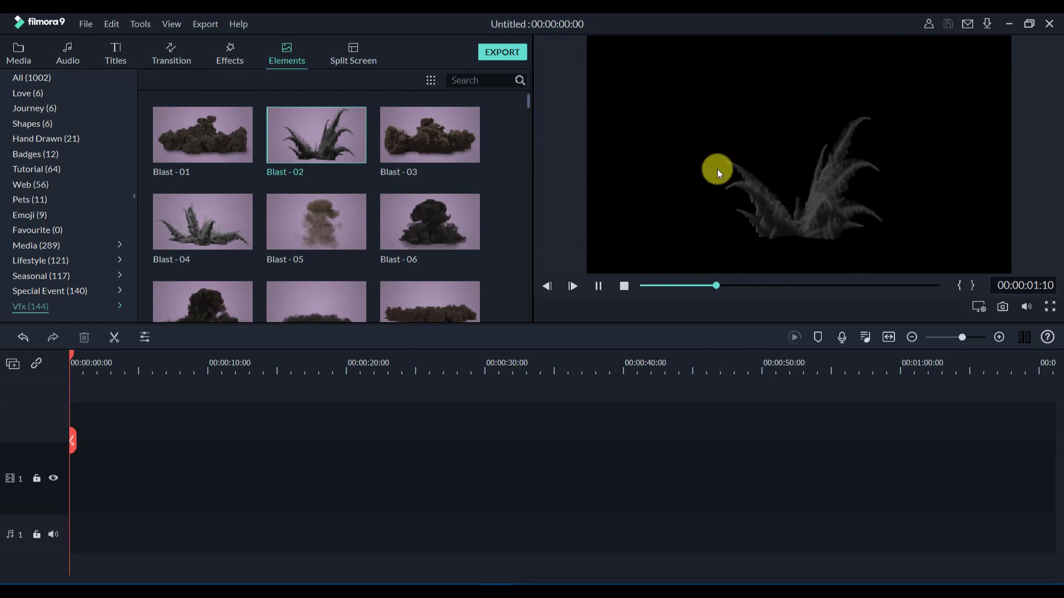
pyautogui.click(450, 147)
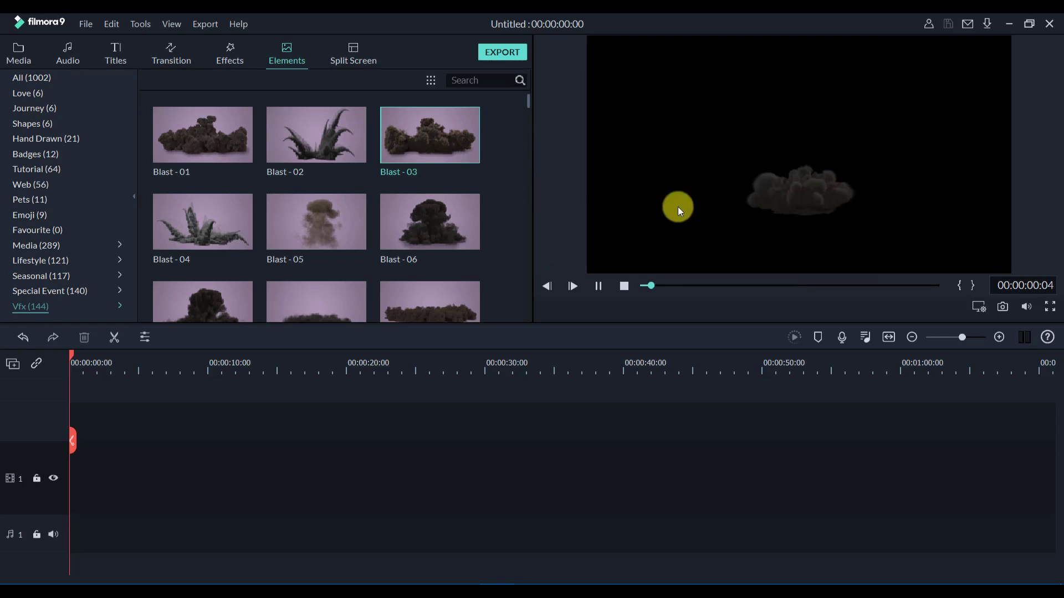
pyautogui.click(446, 229)
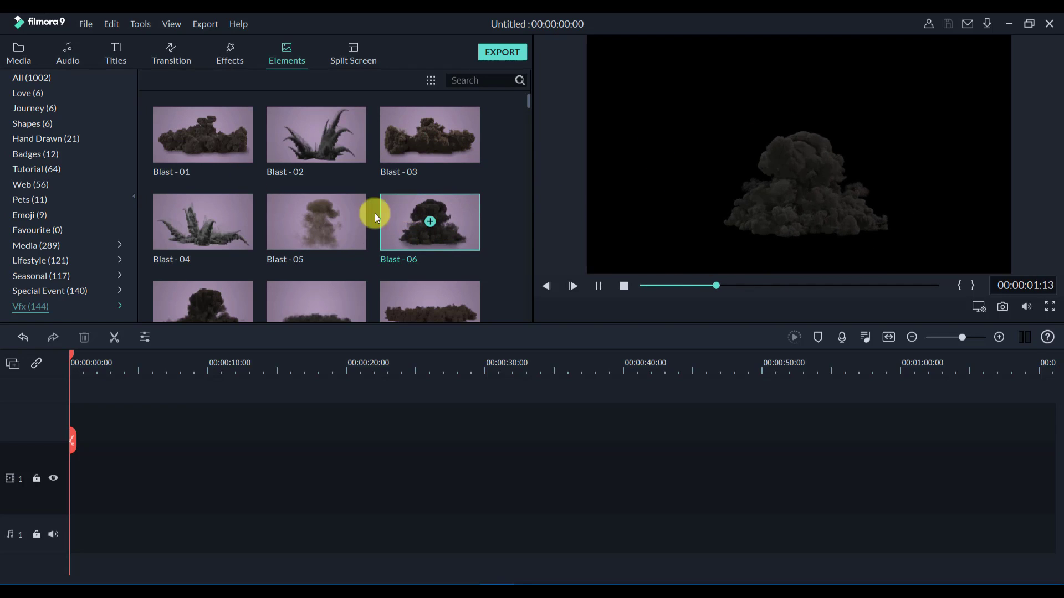
pyautogui.scroll(-4, 365, 235)
pyautogui.scroll(4, 418, 249)
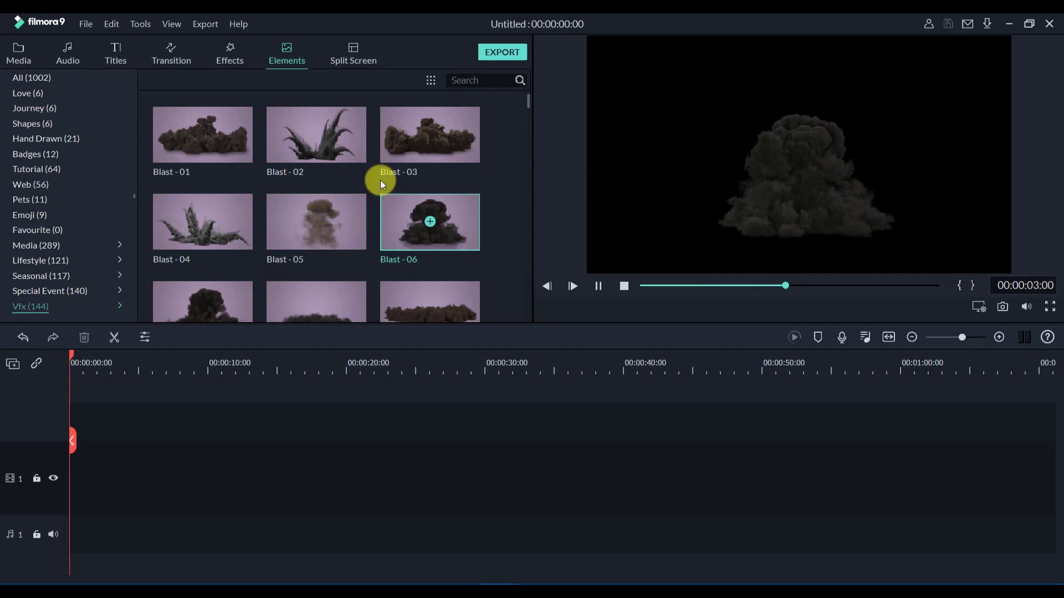
# View the Split Screen library, then revisit the Audio, Media and Titles libraries.
pyautogui.click(350, 52)
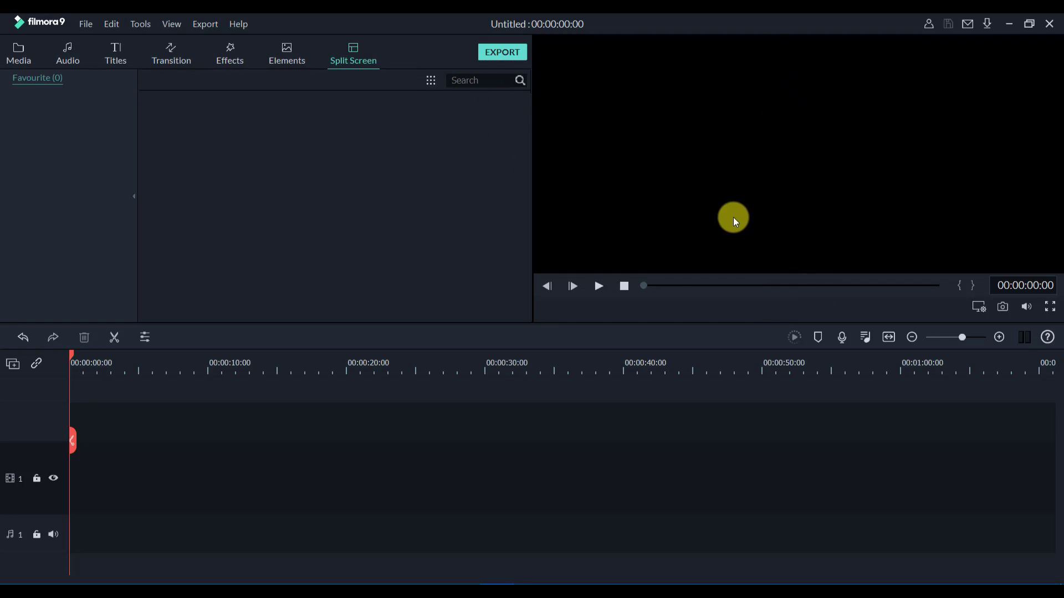
pyautogui.click(67, 53)
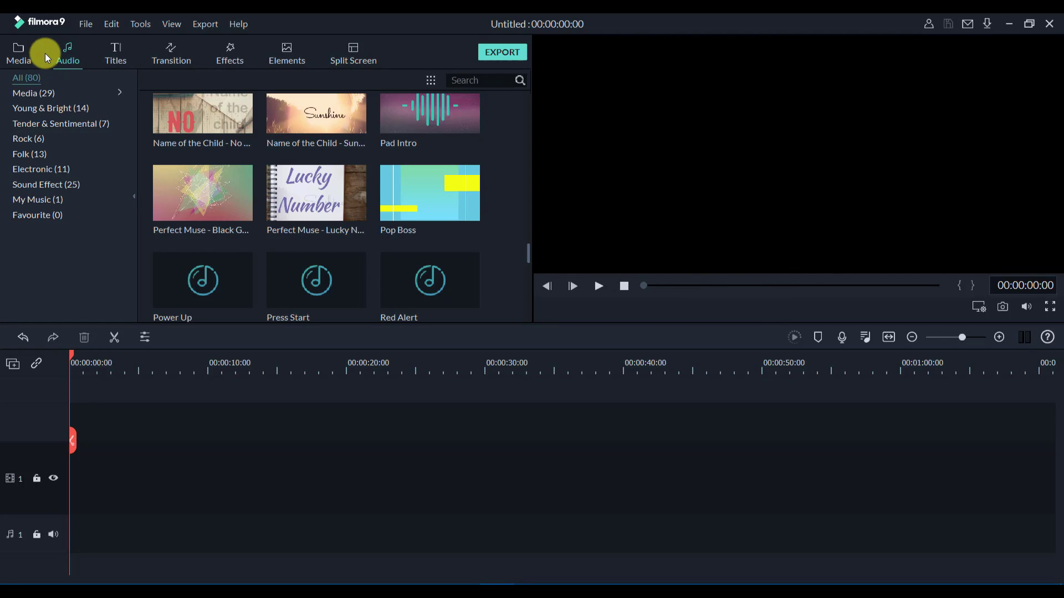
pyautogui.click(18, 53)
pyautogui.click(69, 63)
pyautogui.click(123, 57)
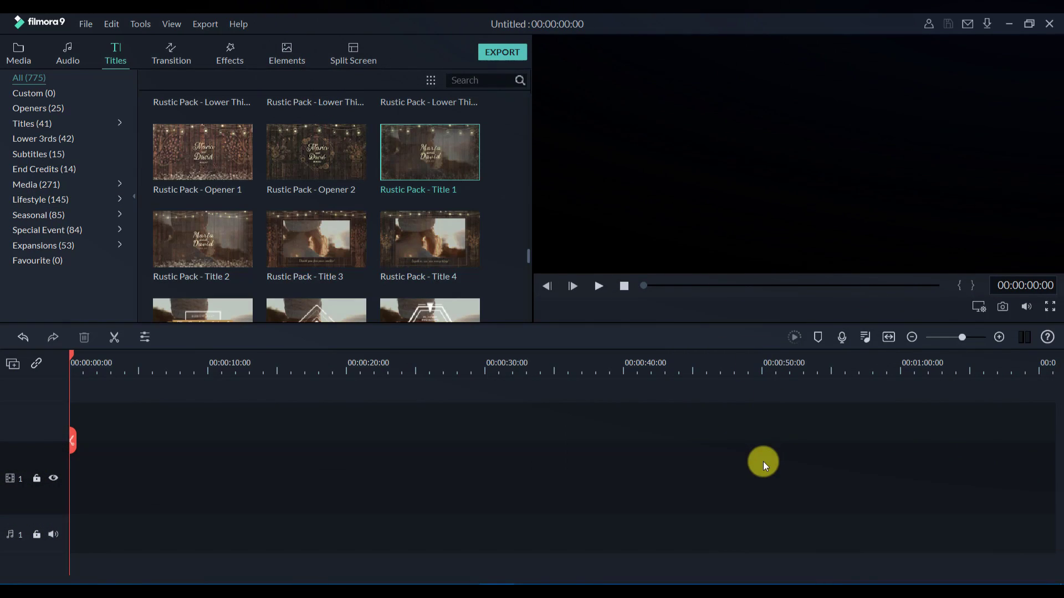
# Inspect the Record Audio dialog's device choices and close it, then view the Audio Mixer and cancel it.
pyautogui.click(842, 340)
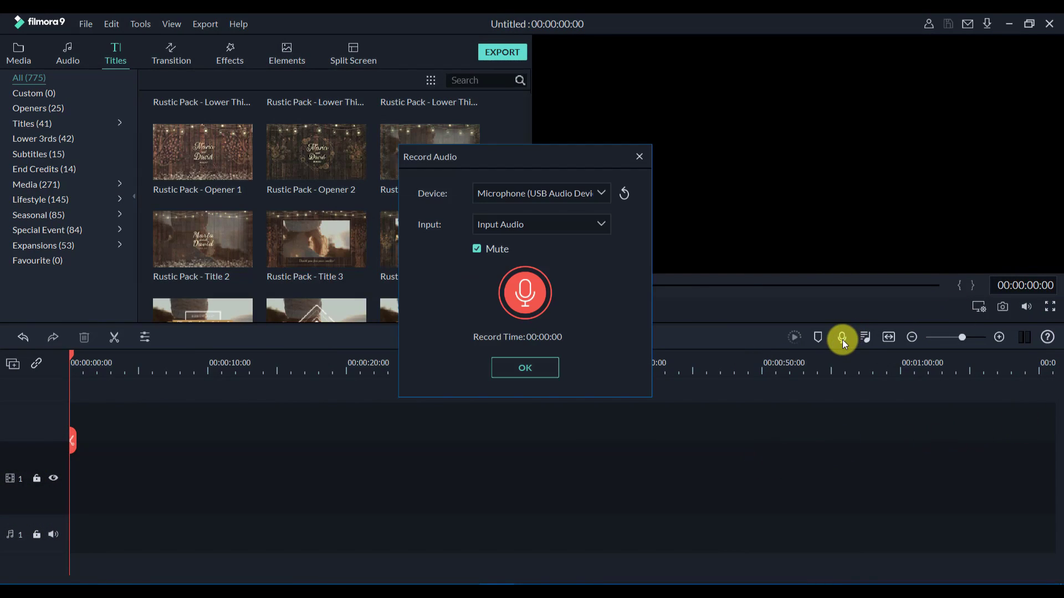
pyautogui.click(517, 191)
pyautogui.click(519, 192)
pyautogui.click(637, 157)
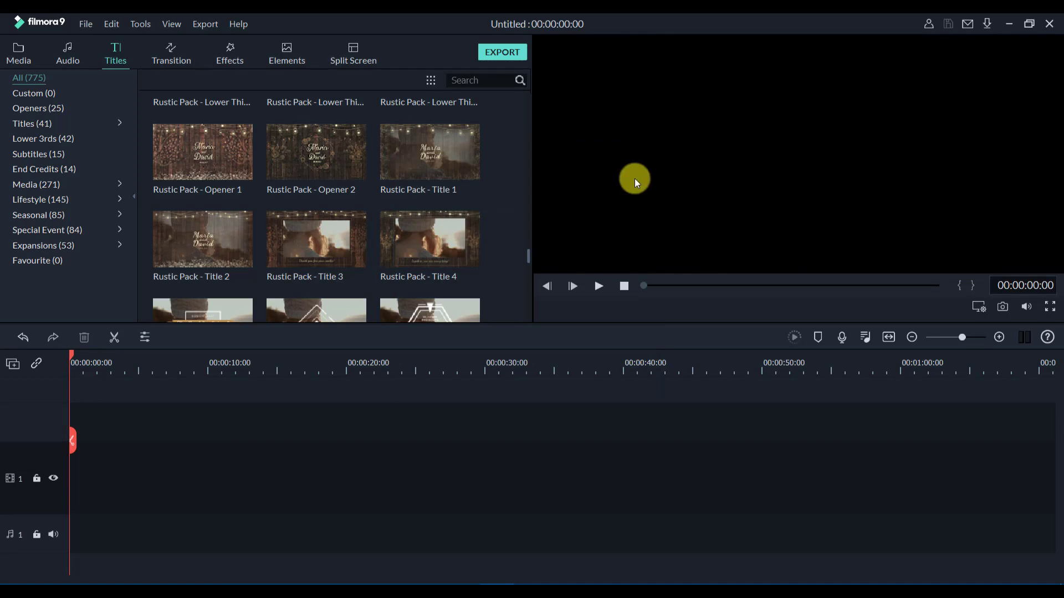
pyautogui.click(864, 340)
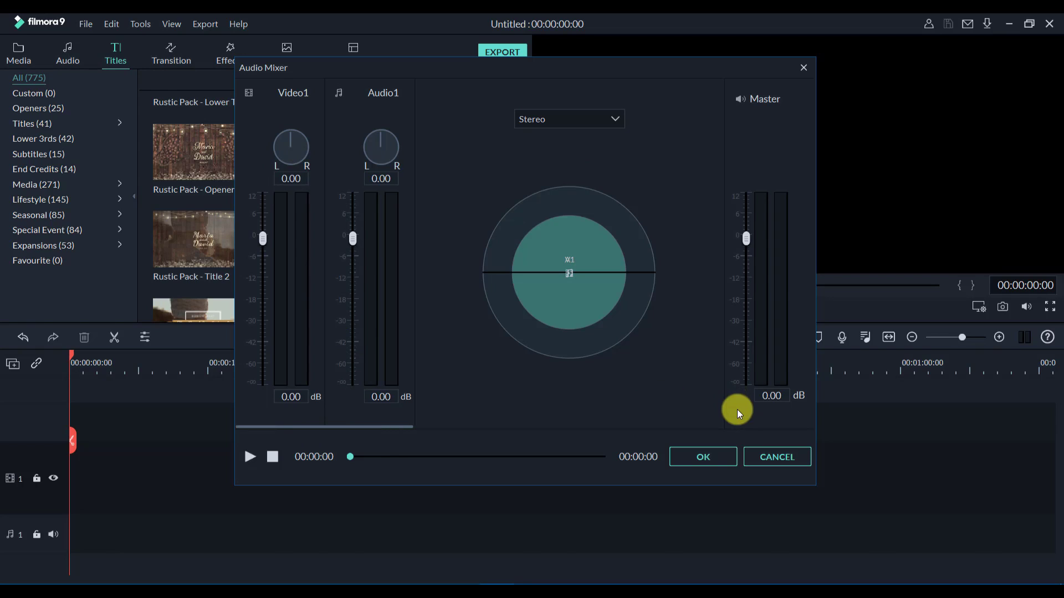
pyautogui.click(791, 460)
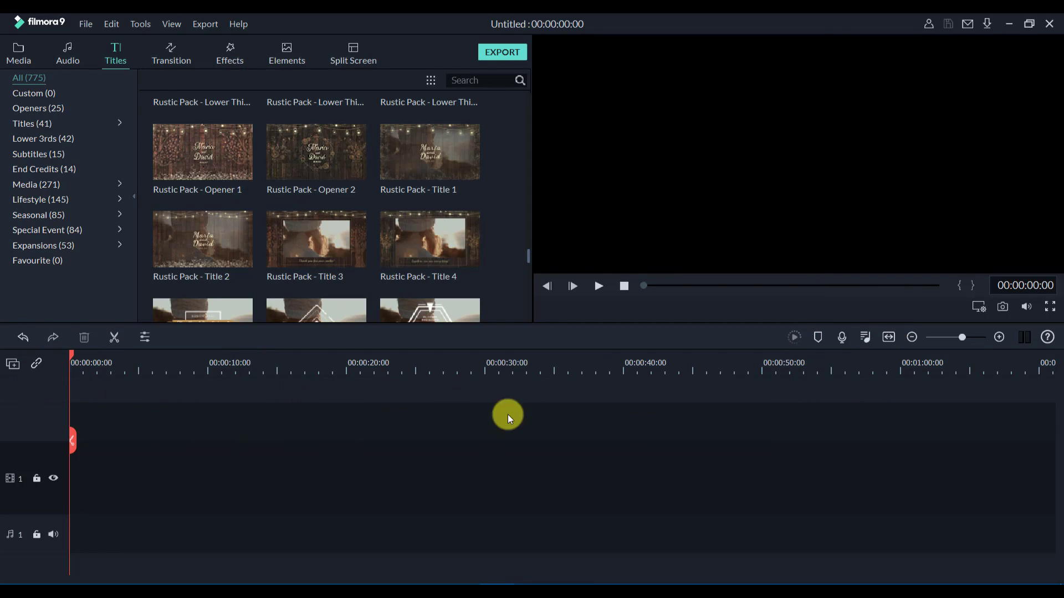
# Zoom the timeline out to 15-minute intervals, then back in to five-second intervals.
pyautogui.click(912, 337)
pyautogui.click(911, 337)
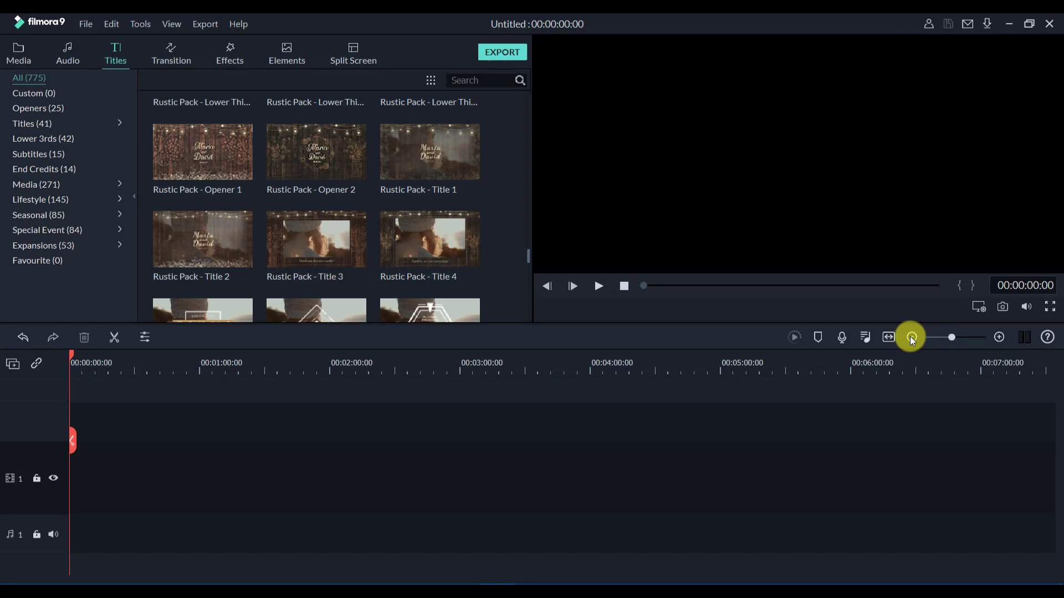
pyautogui.click(911, 337)
pyautogui.click(912, 337)
pyautogui.click(911, 336)
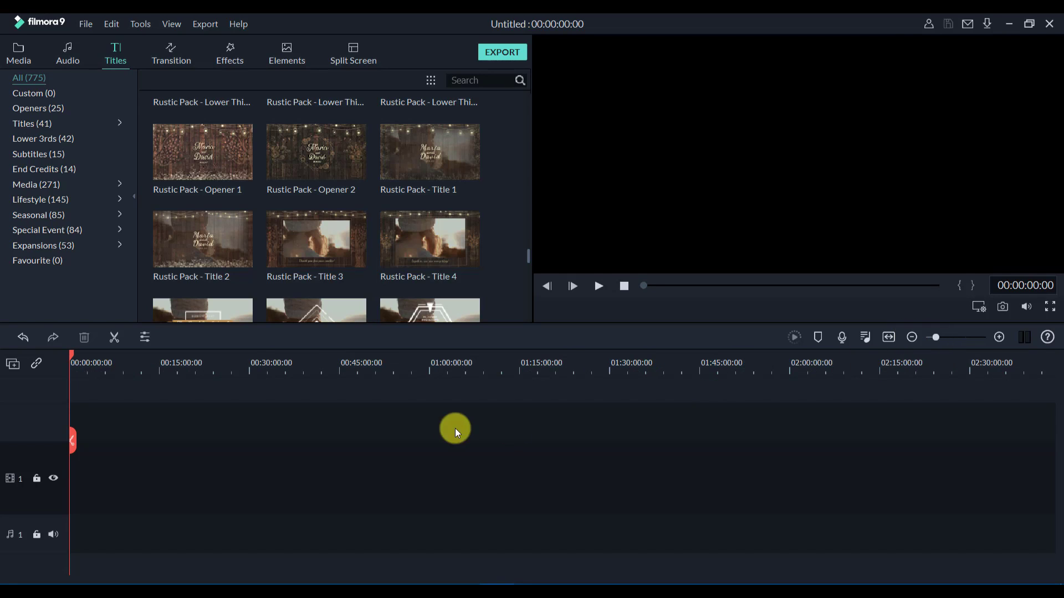
pyautogui.moveTo(945, 335); pyautogui.dragTo(966, 337)
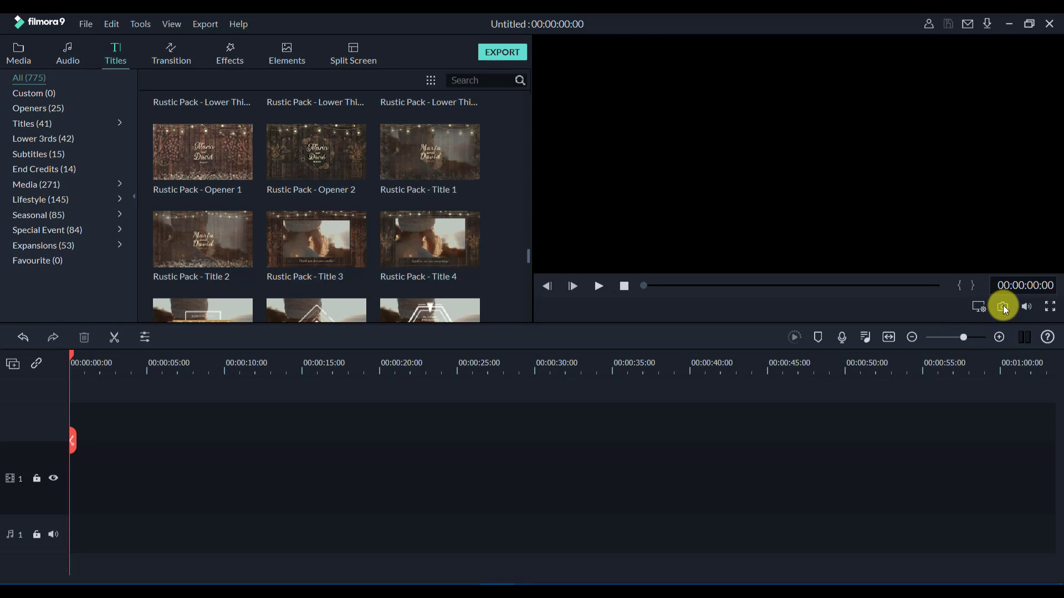
# Load the Rustic Pack - Opener 2 title in the preview, stop playback and take a snapshot of the frame.
pyautogui.click(348, 163)
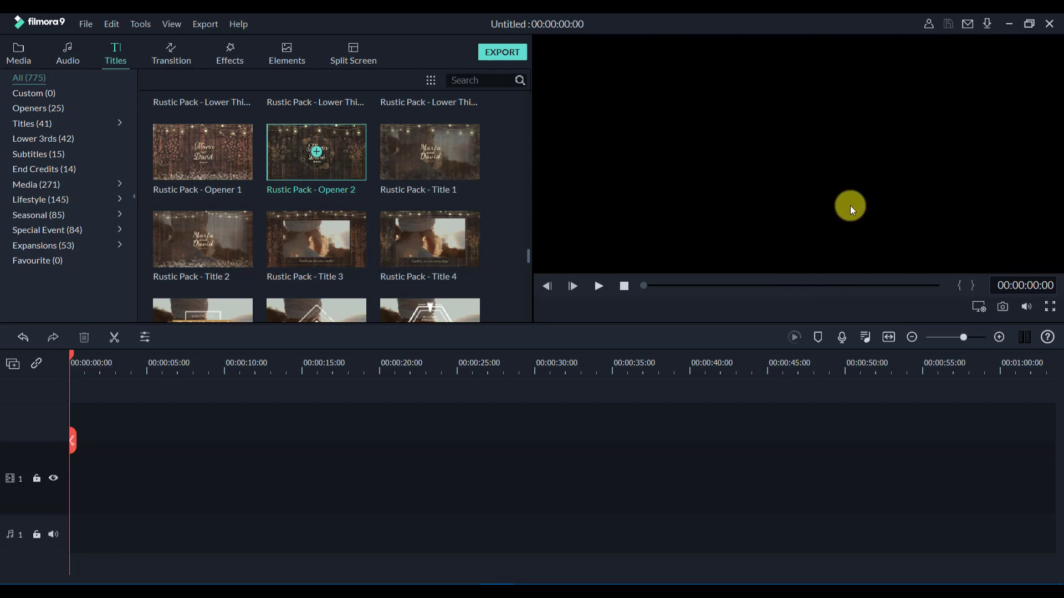
pyautogui.click(623, 287)
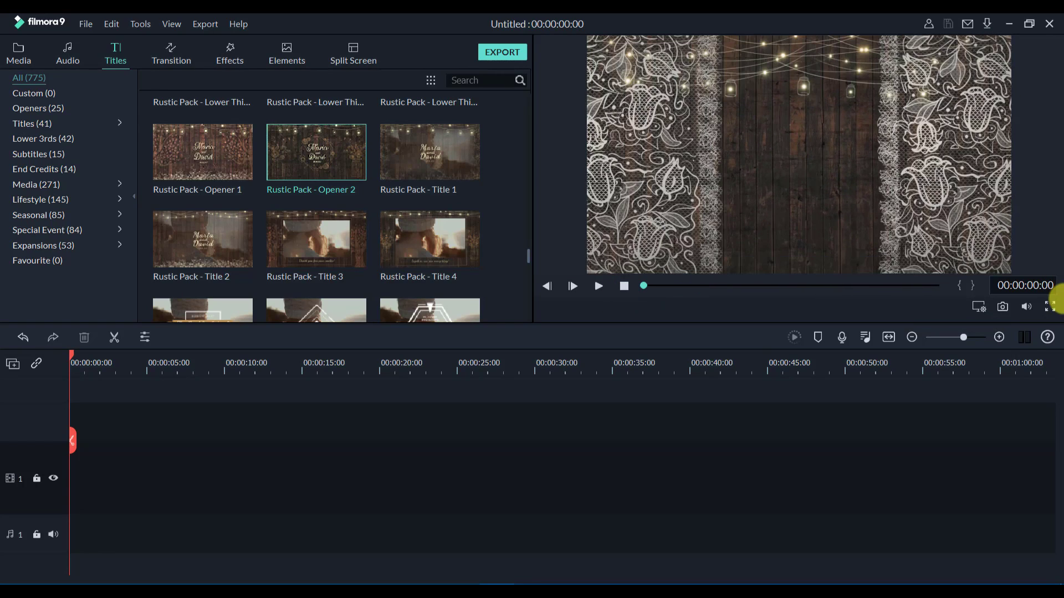
pyautogui.click(1004, 307)
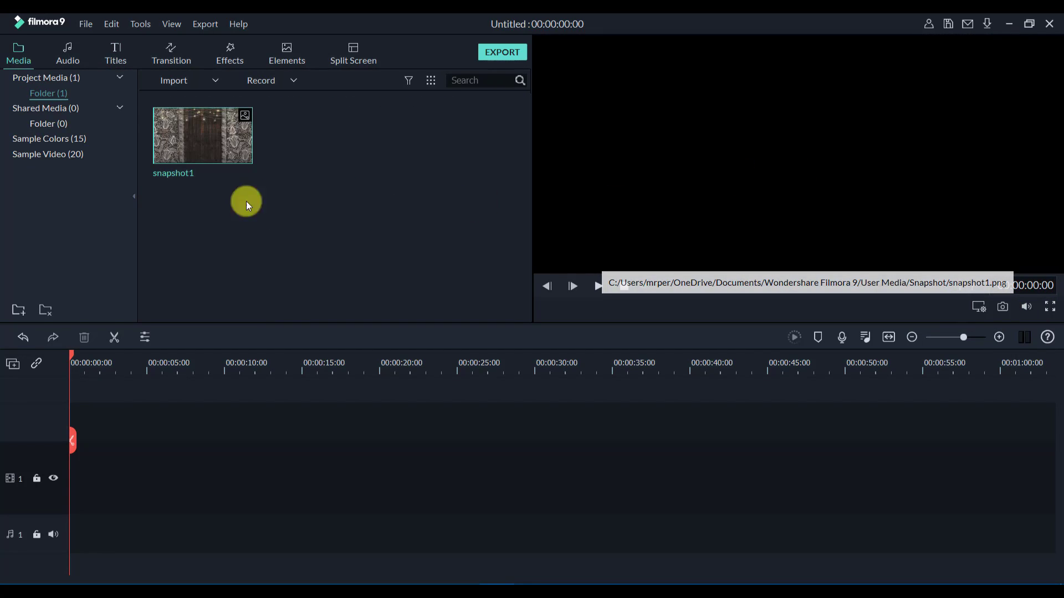
# Play and pause snapshot1 in the preview, then view it full screen and return to the editor.
pyautogui.doubleClick(208, 155)
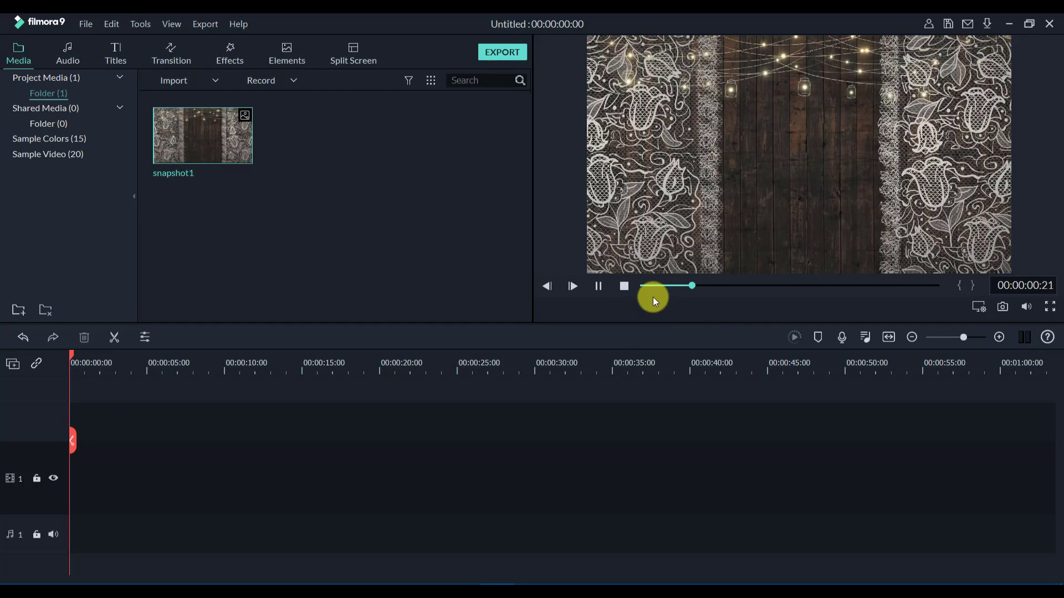
pyautogui.click(598, 286)
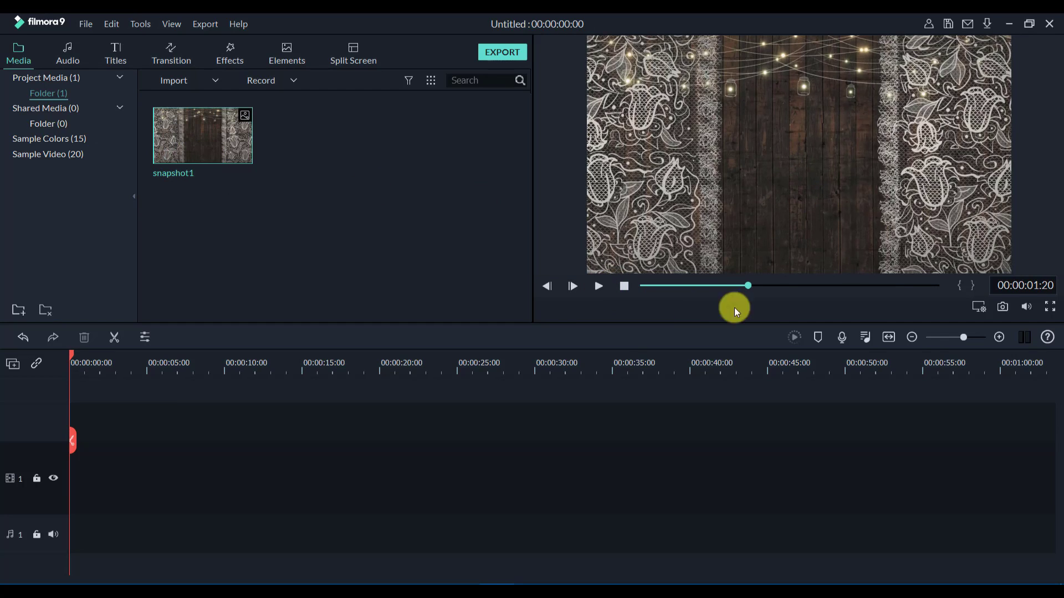
pyautogui.click(1051, 310)
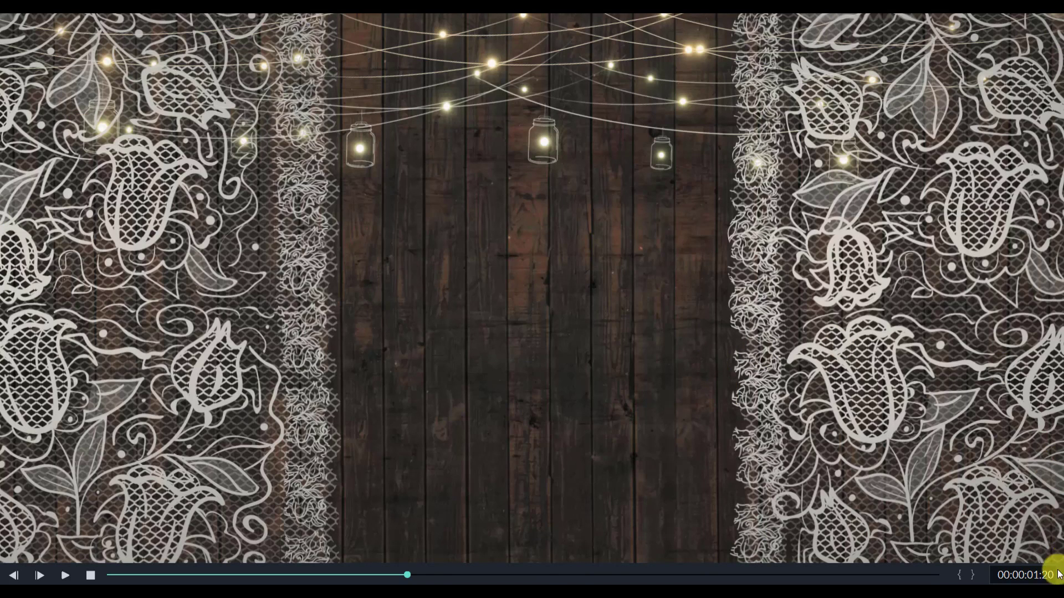
pyautogui.click(1057, 575)
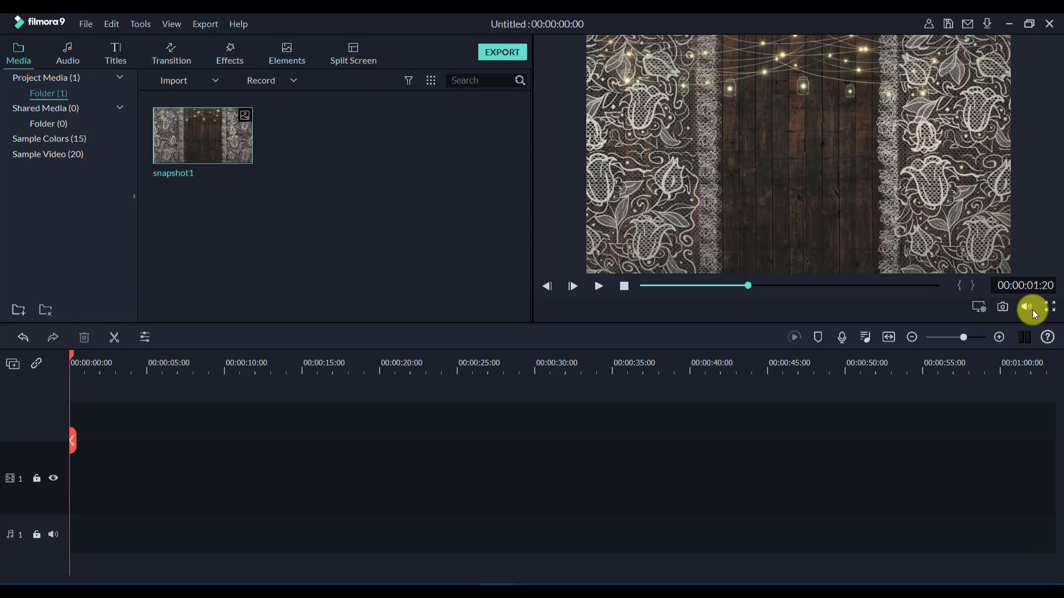
# Show the preview's volume slider, then dismiss it and return the focus to the empty timeline.
pyautogui.click(1031, 312)
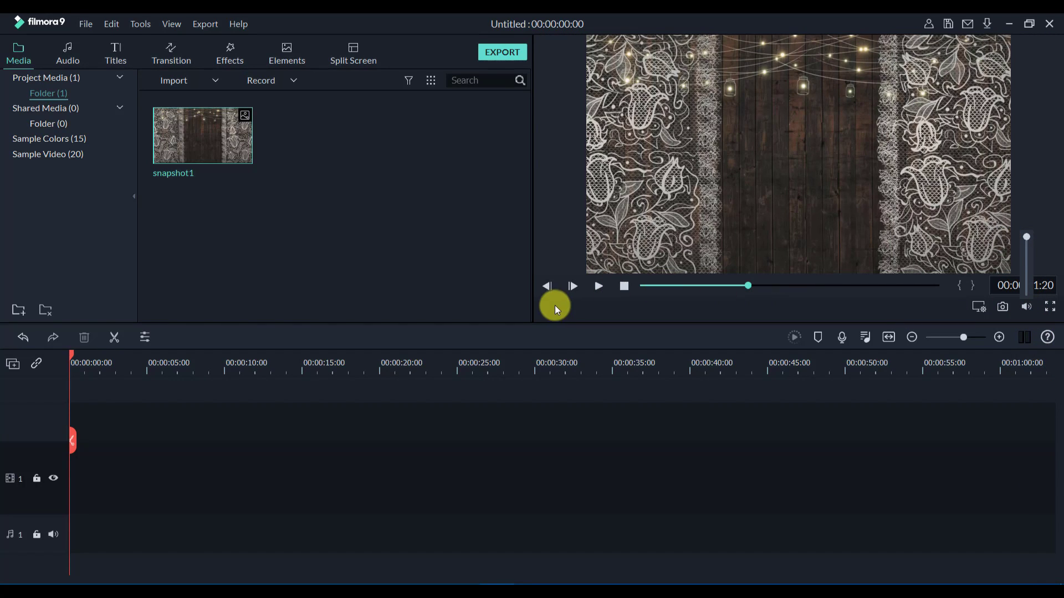
pyautogui.click(662, 453)
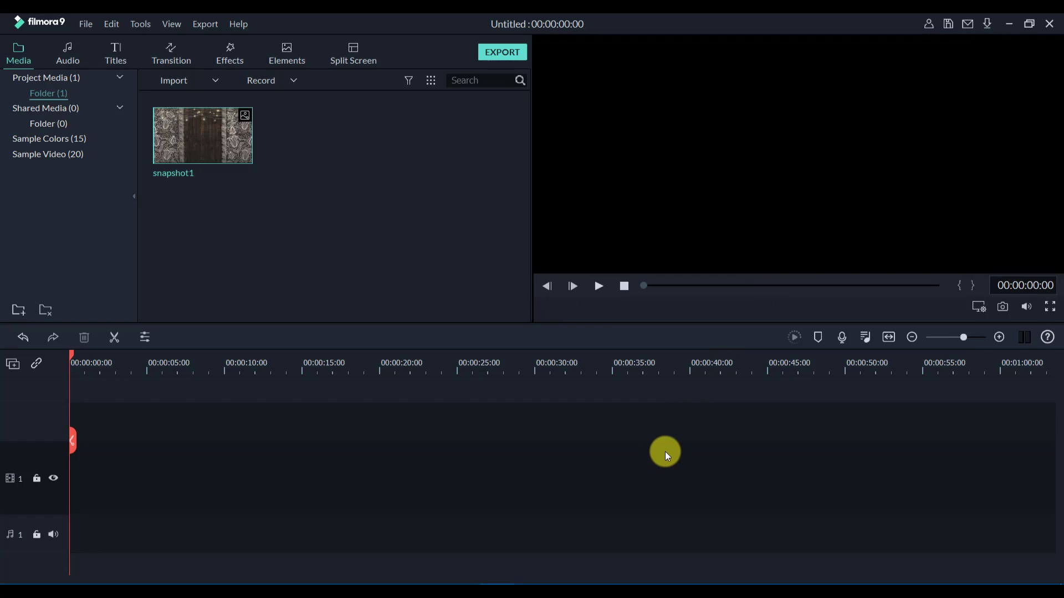